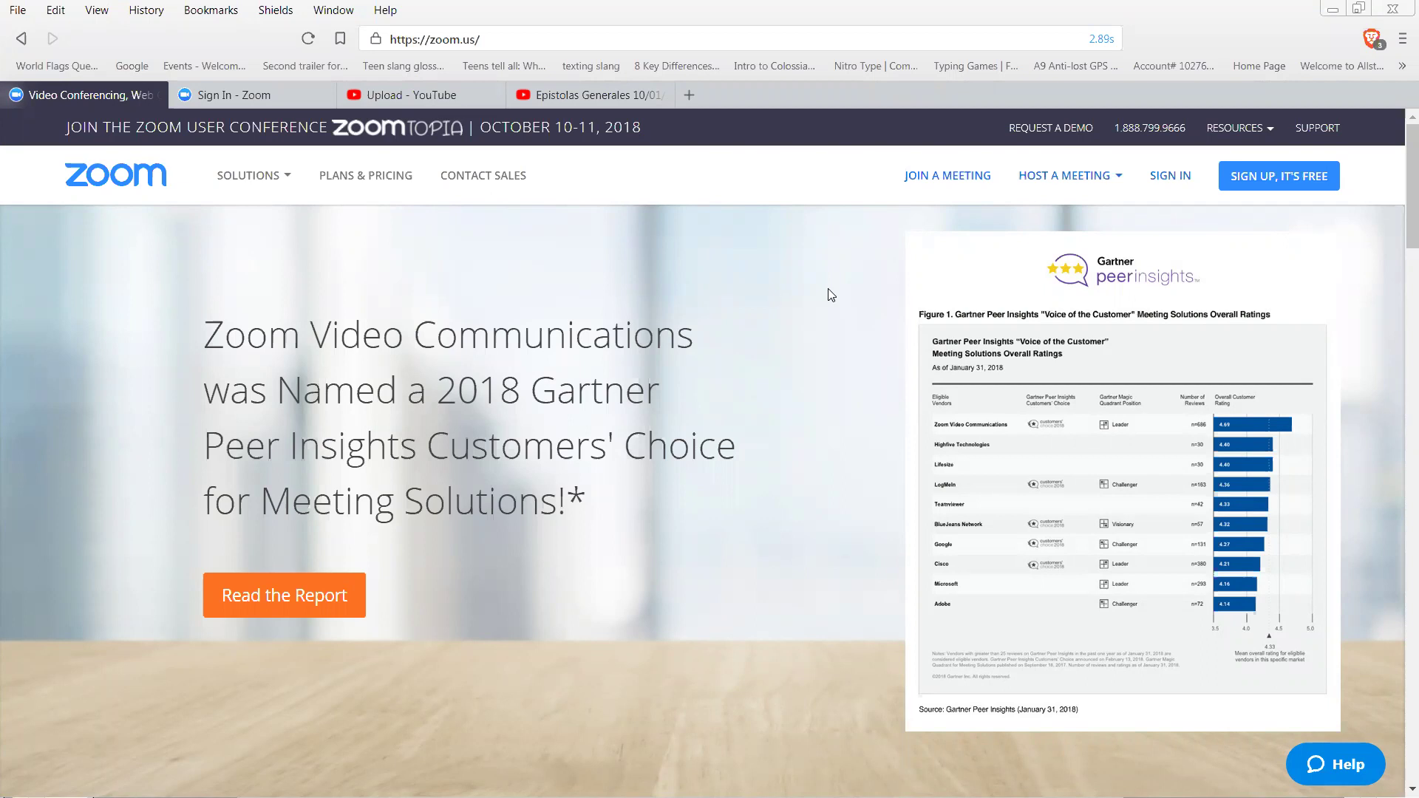
Sign in to the Zoom account with its e-mail address and account password
click(1169, 182)
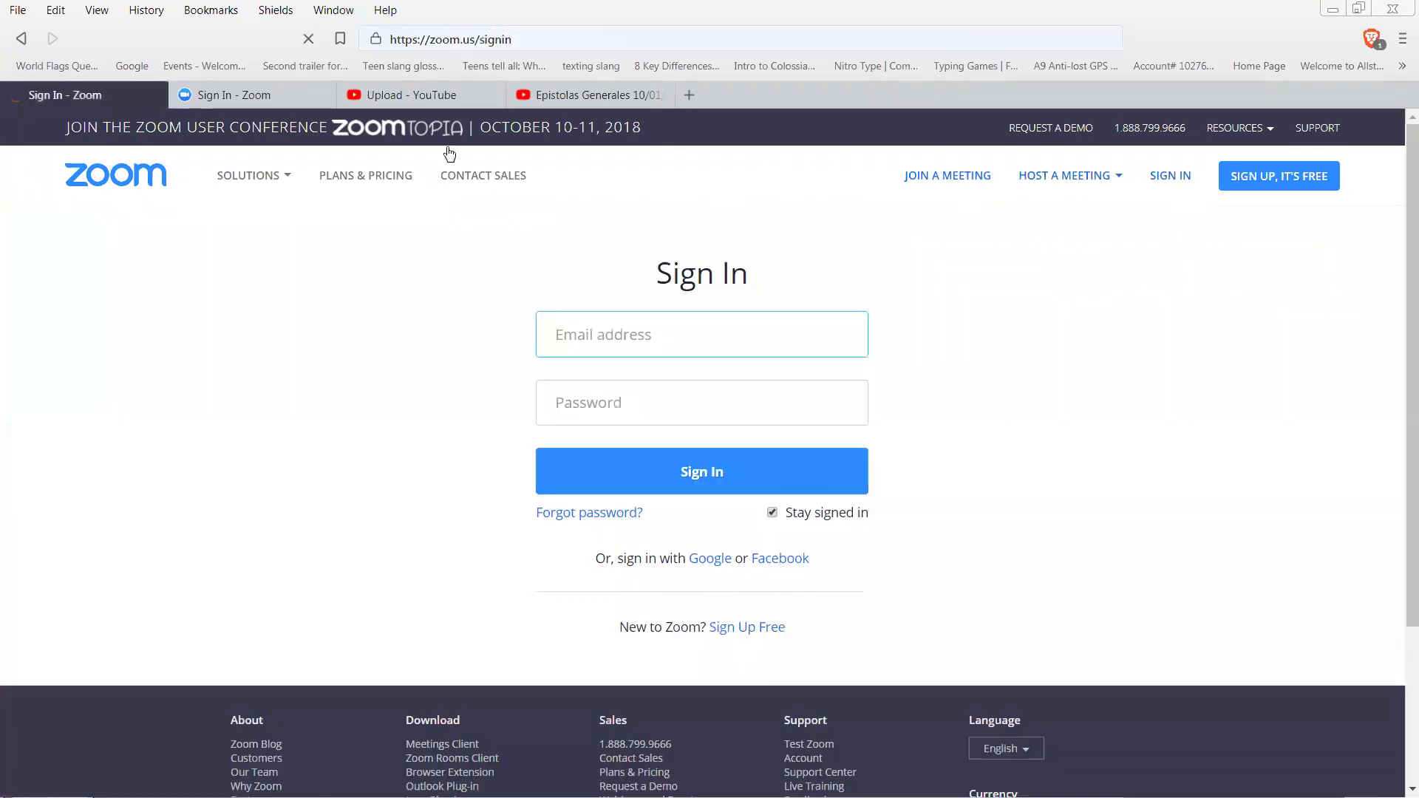
click(274, 96)
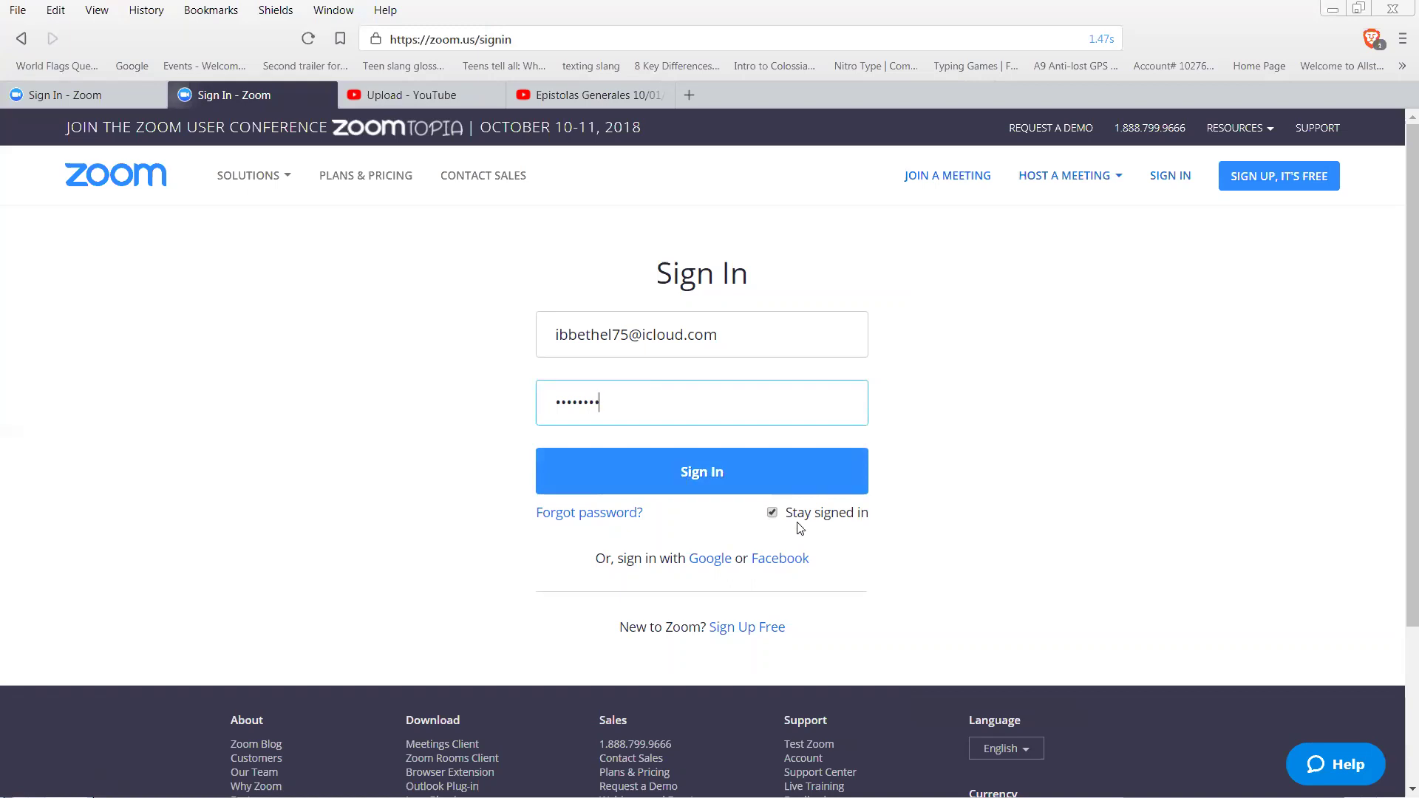
click(677, 481)
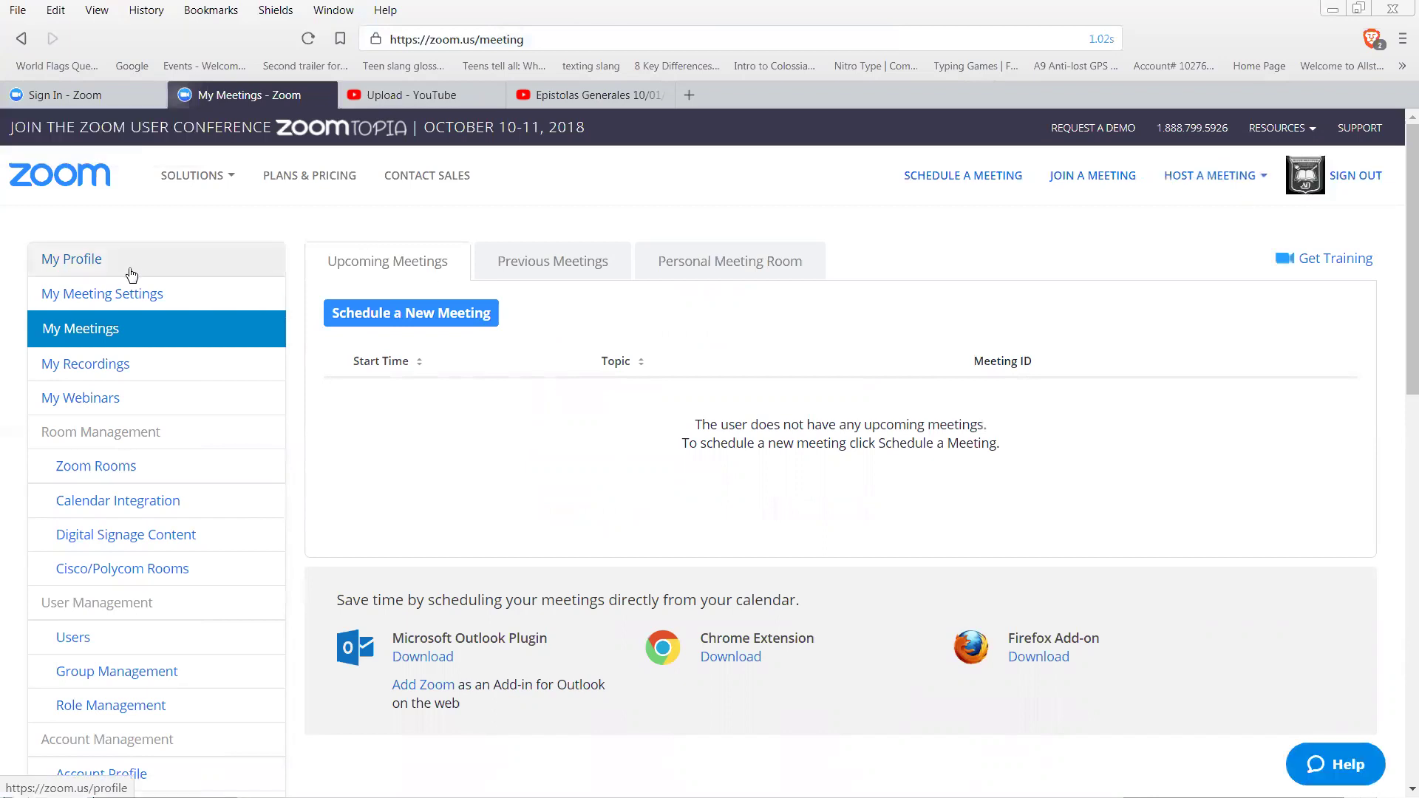
Download the shared screen with speaker view video from the Oct 1, 2018 cloud recording to the Desktop as an MP4
click(118, 365)
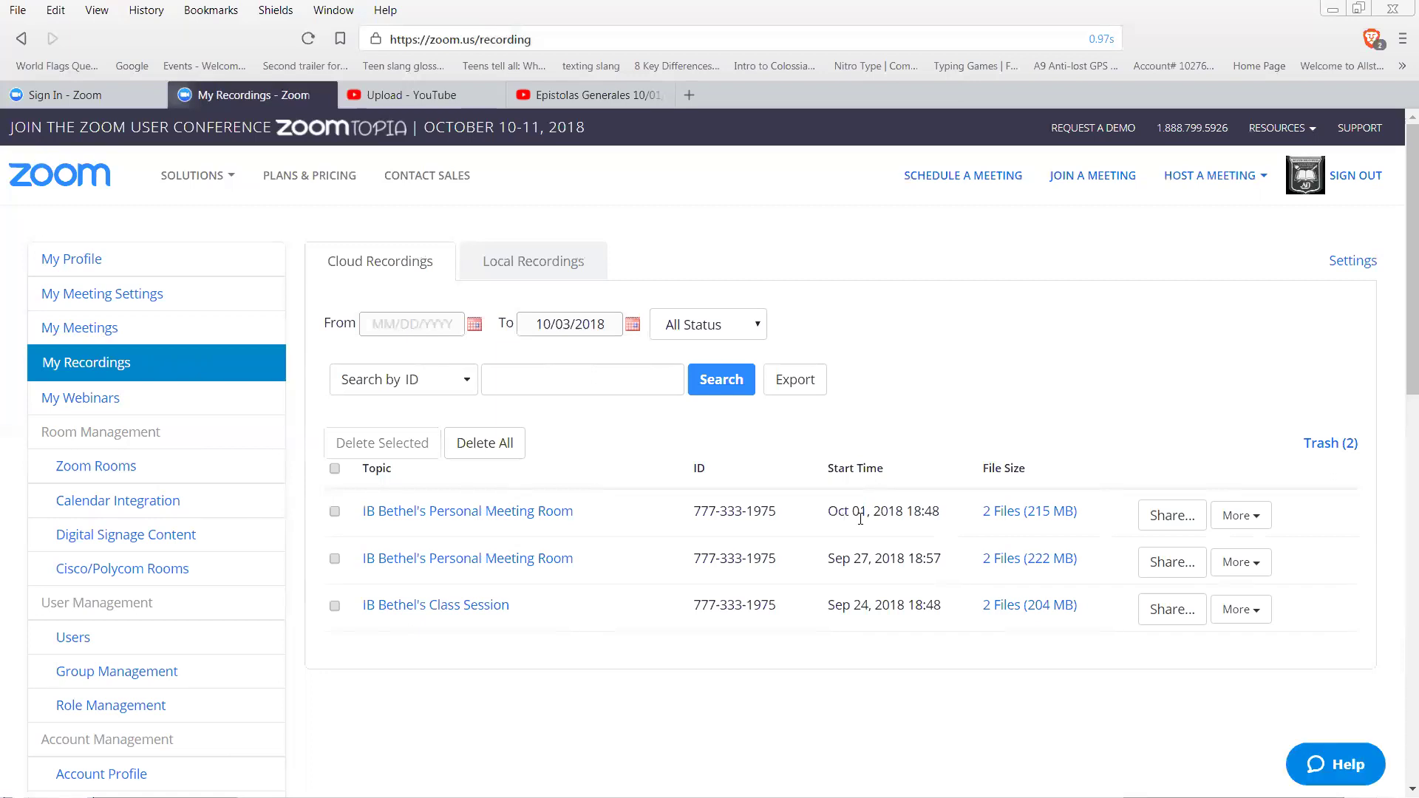
click(529, 512)
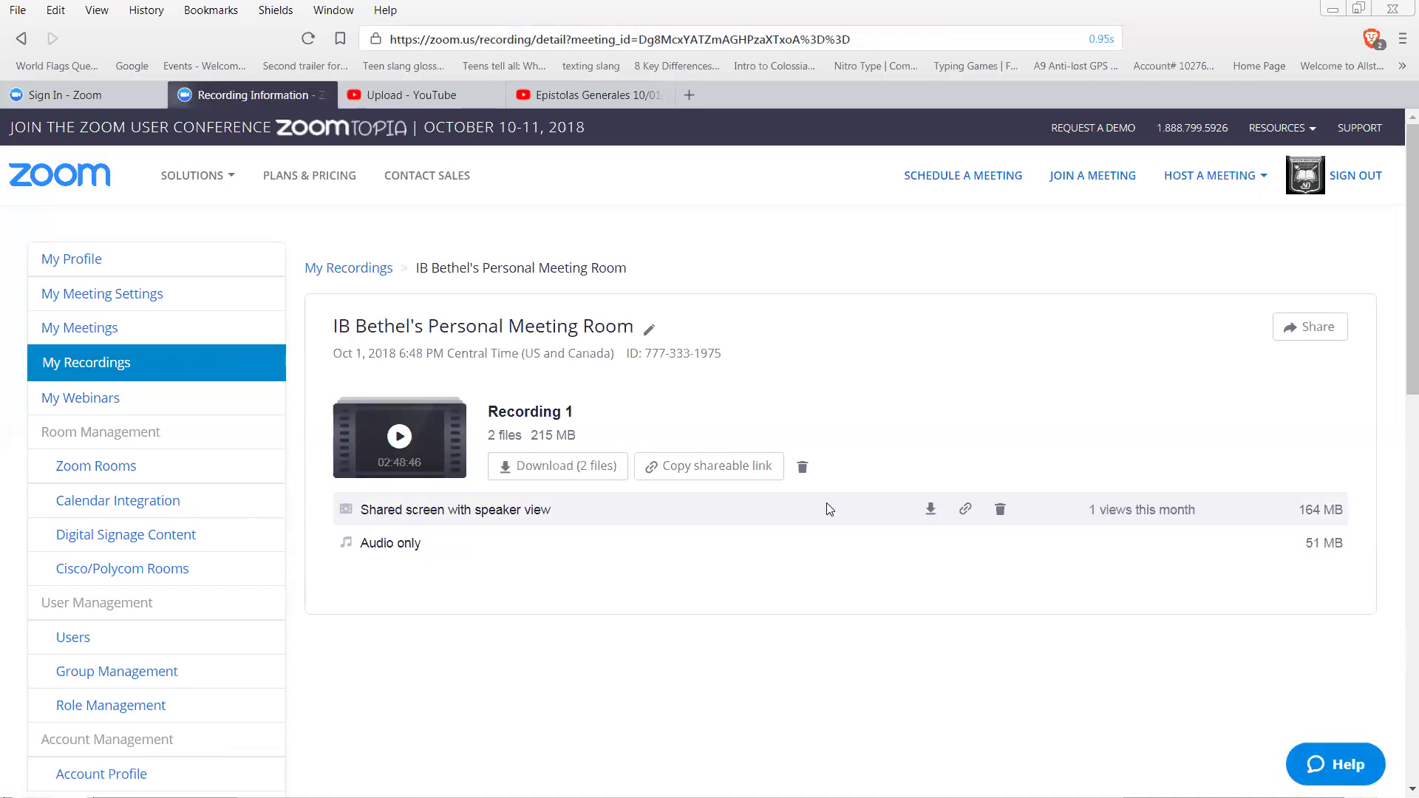
click(930, 510)
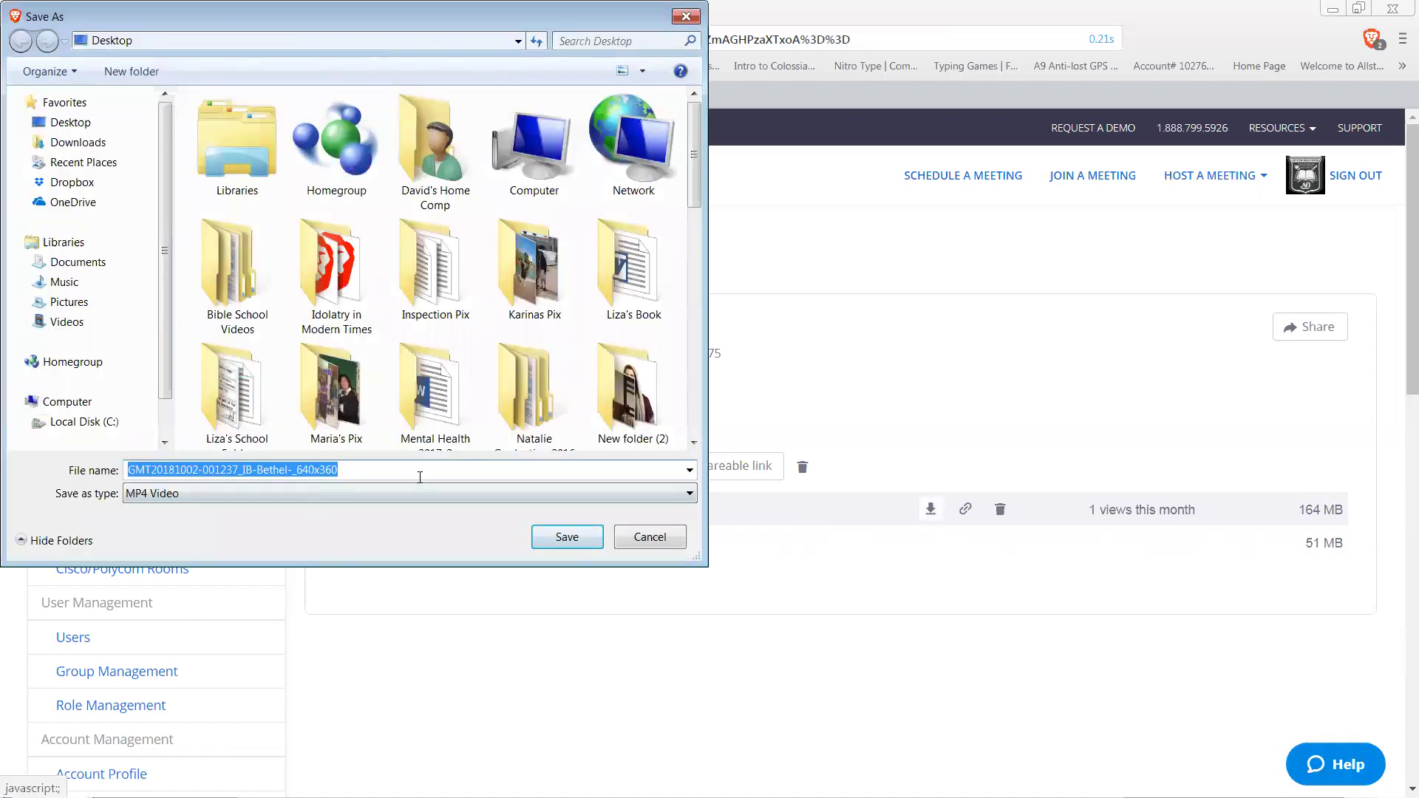
click(562, 537)
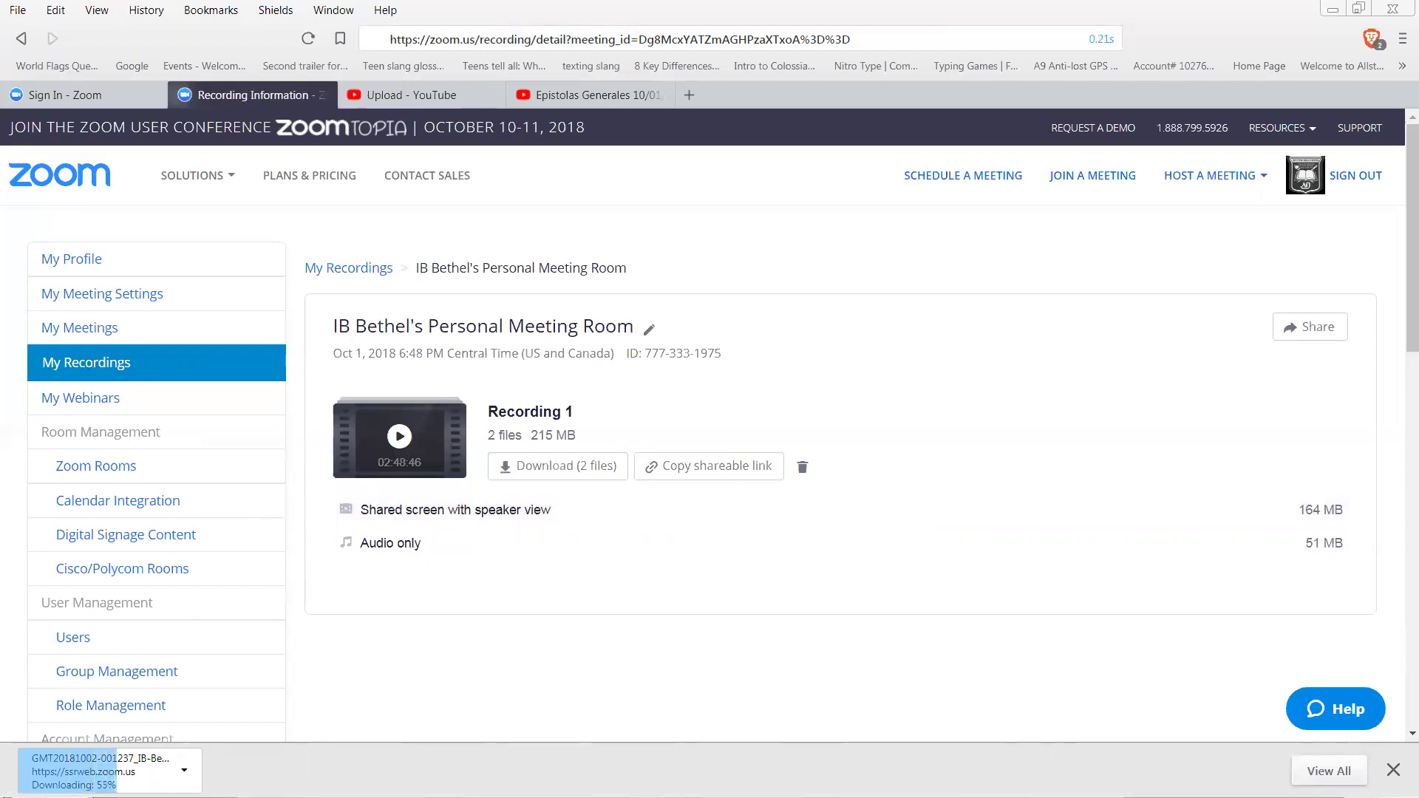
mouse_move(103, 768)
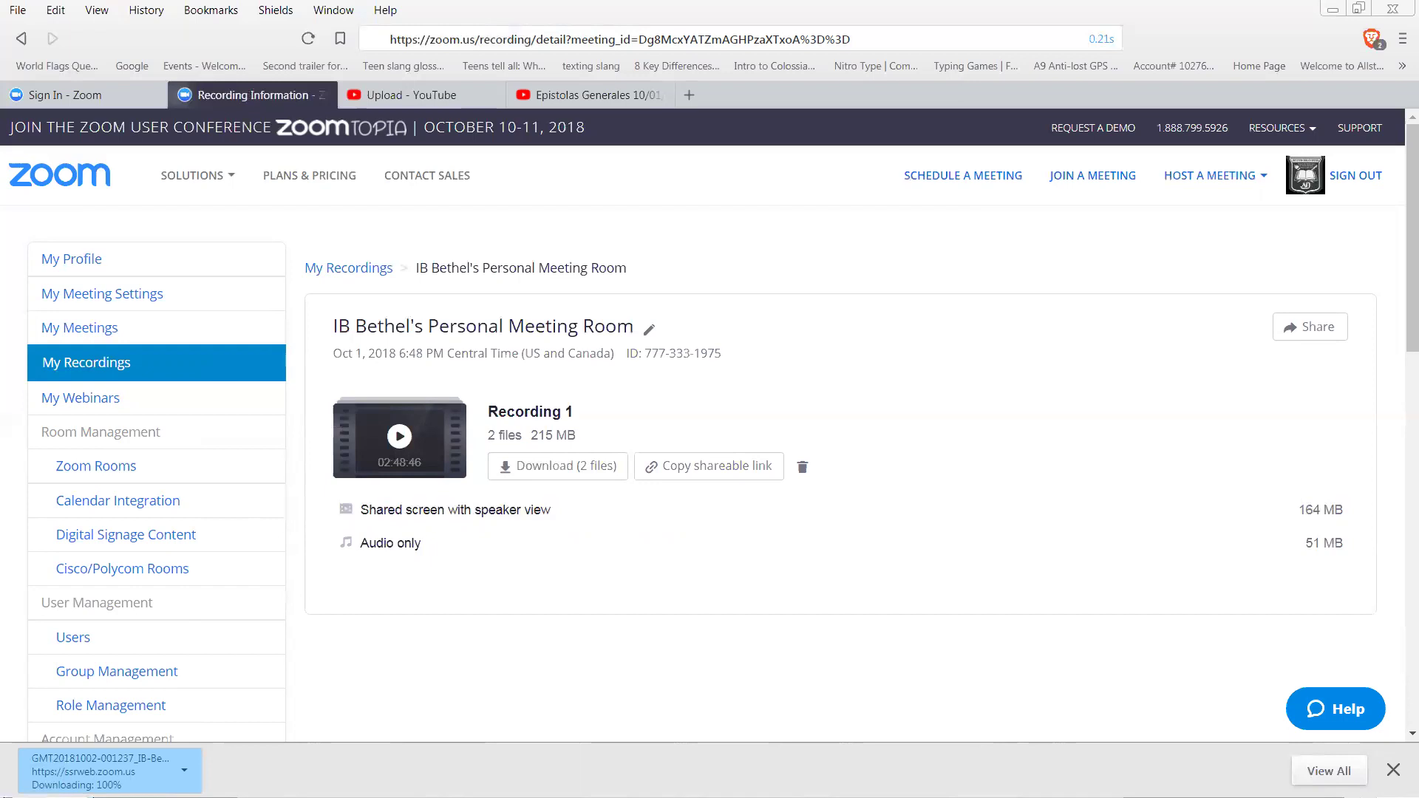
Switch to Windows Explorer and examine how the class videos are named in the 10-01-18, 09-24-18 and 09-03-18 folders of Epistolas Generales
key(alt+Tab)
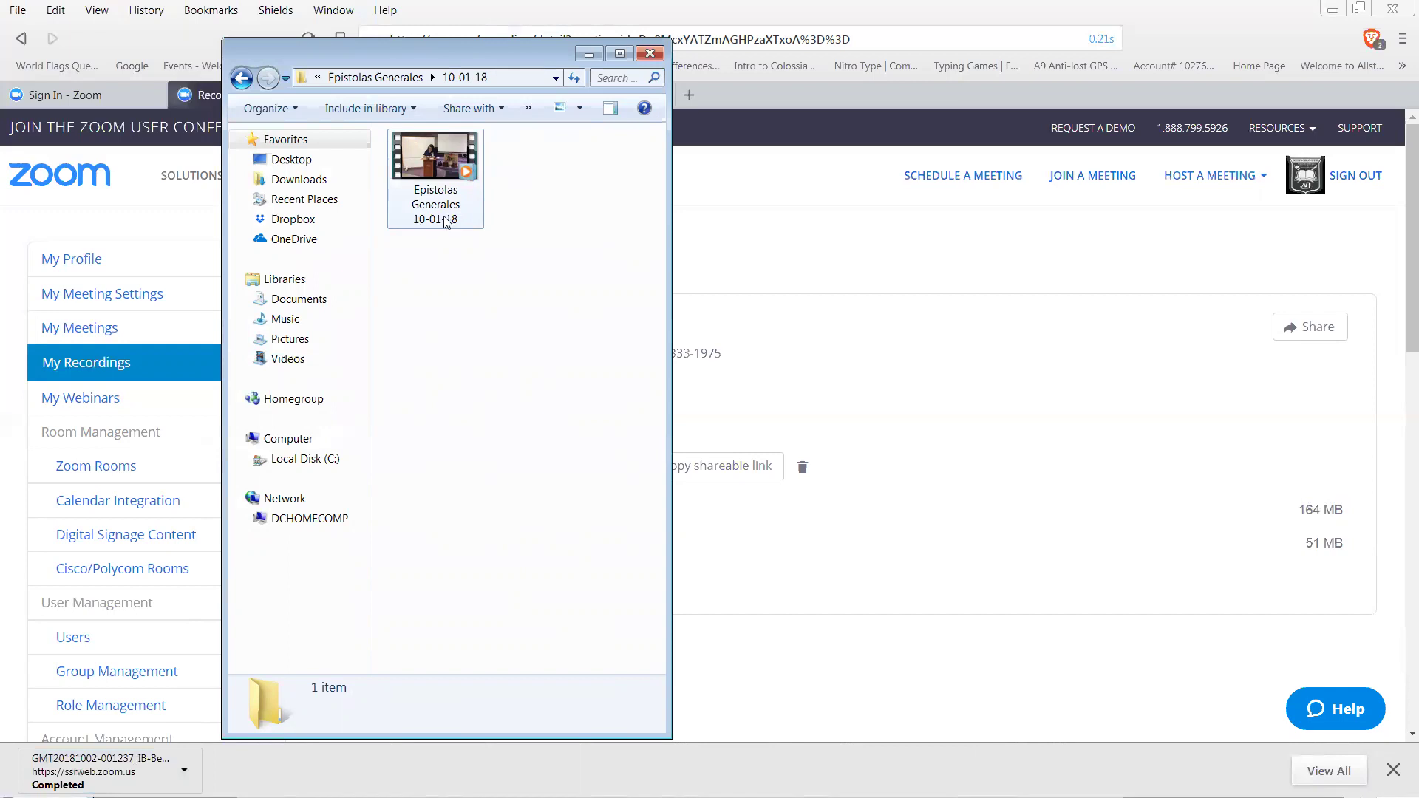
click(242, 78)
double_click(412, 244)
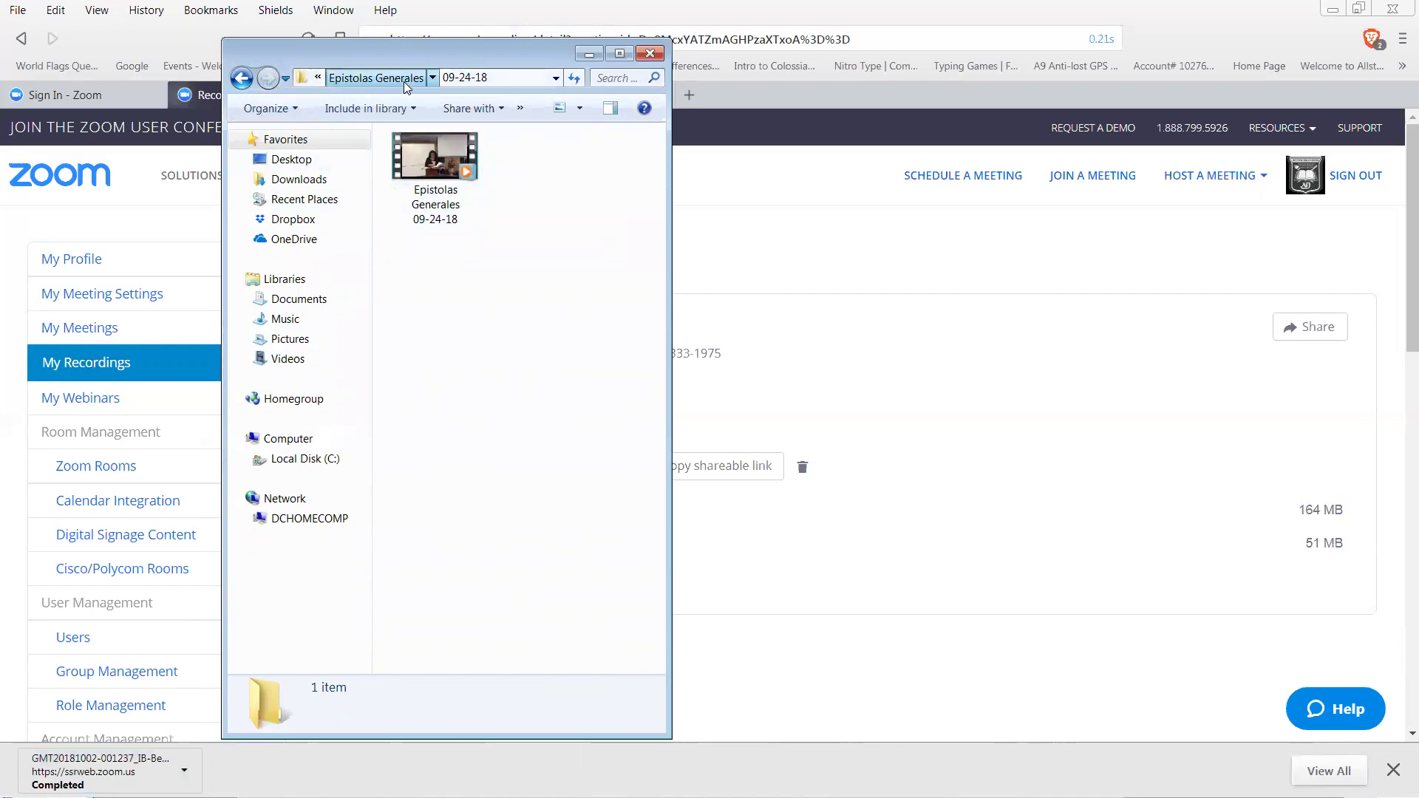
click(384, 78)
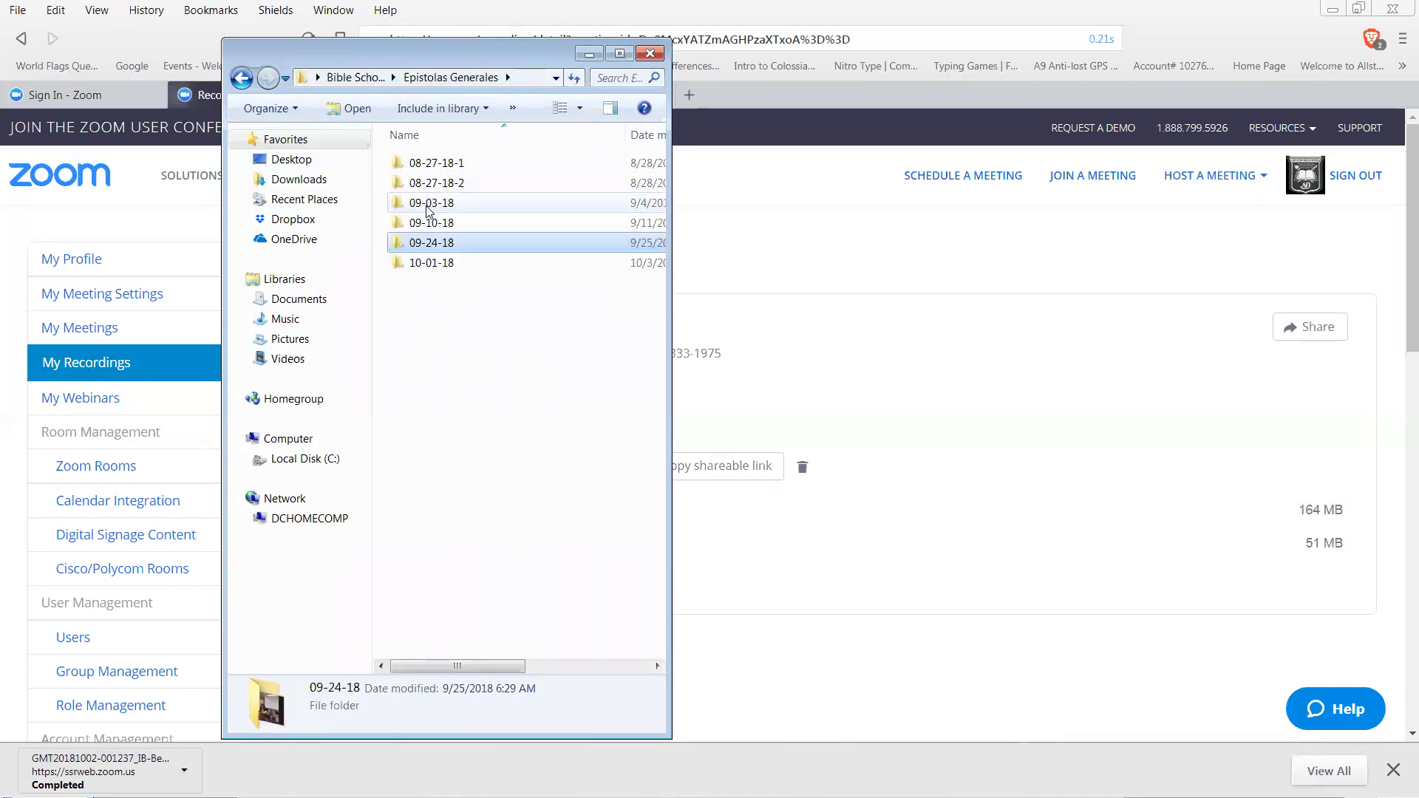
click(428, 210)
double_click(427, 209)
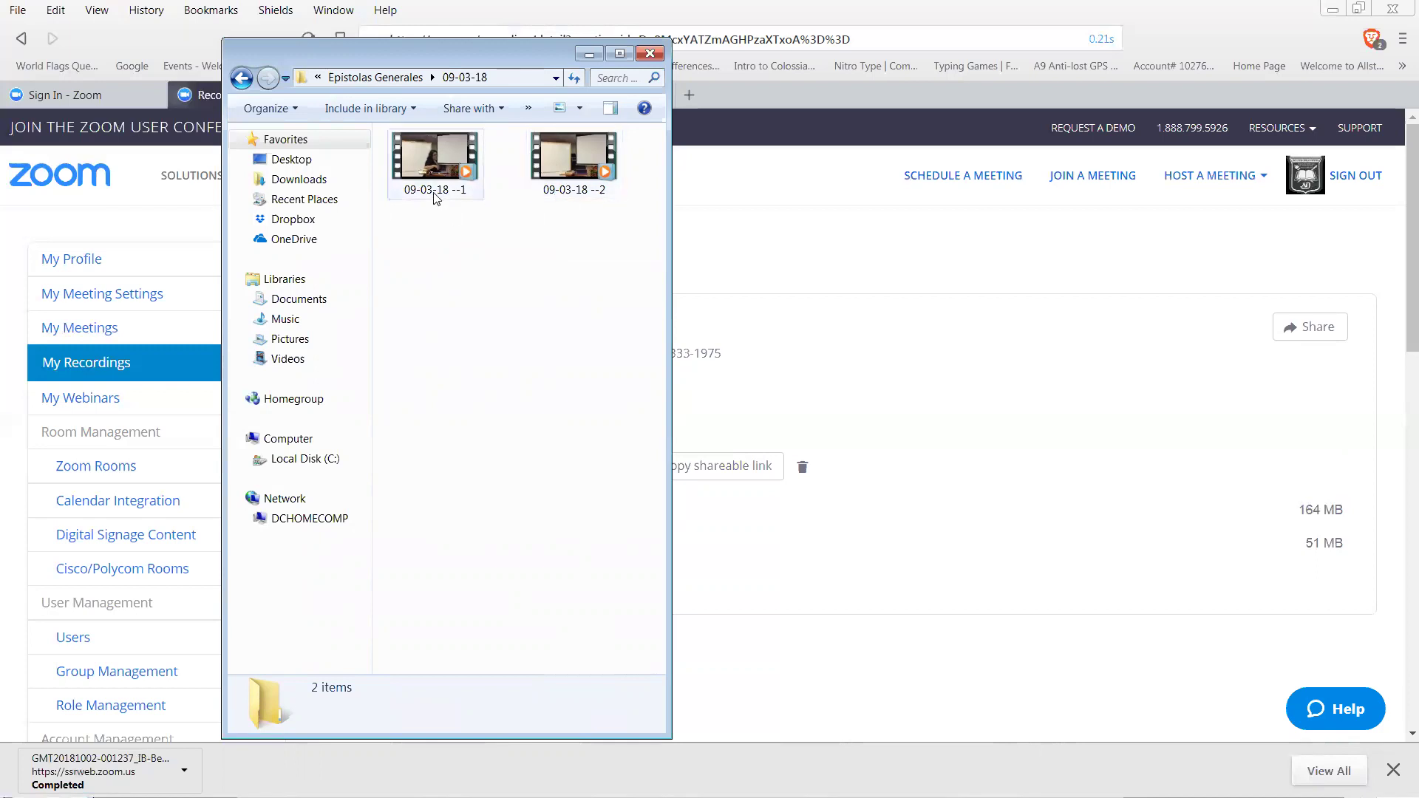
mouse_move(566, 192)
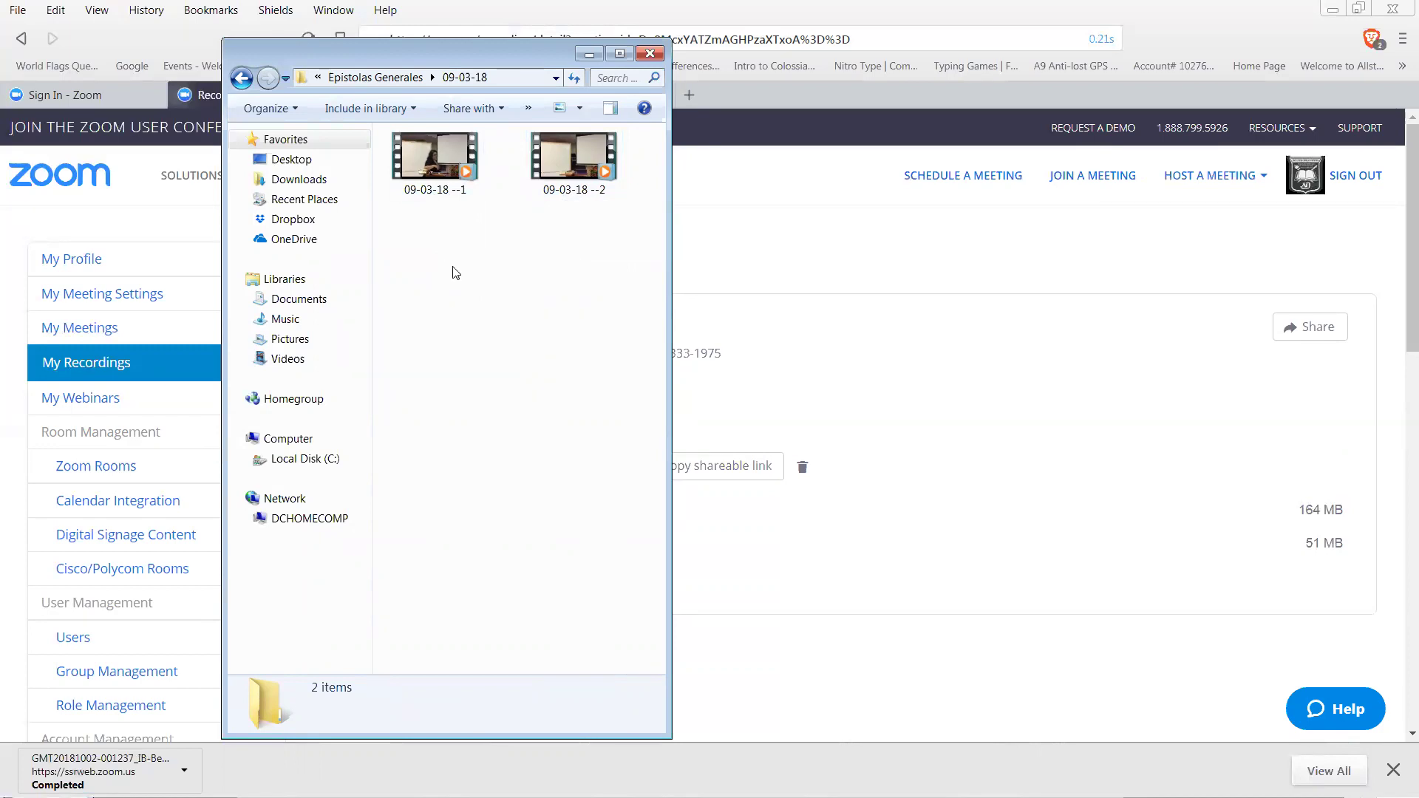
click(241, 78)
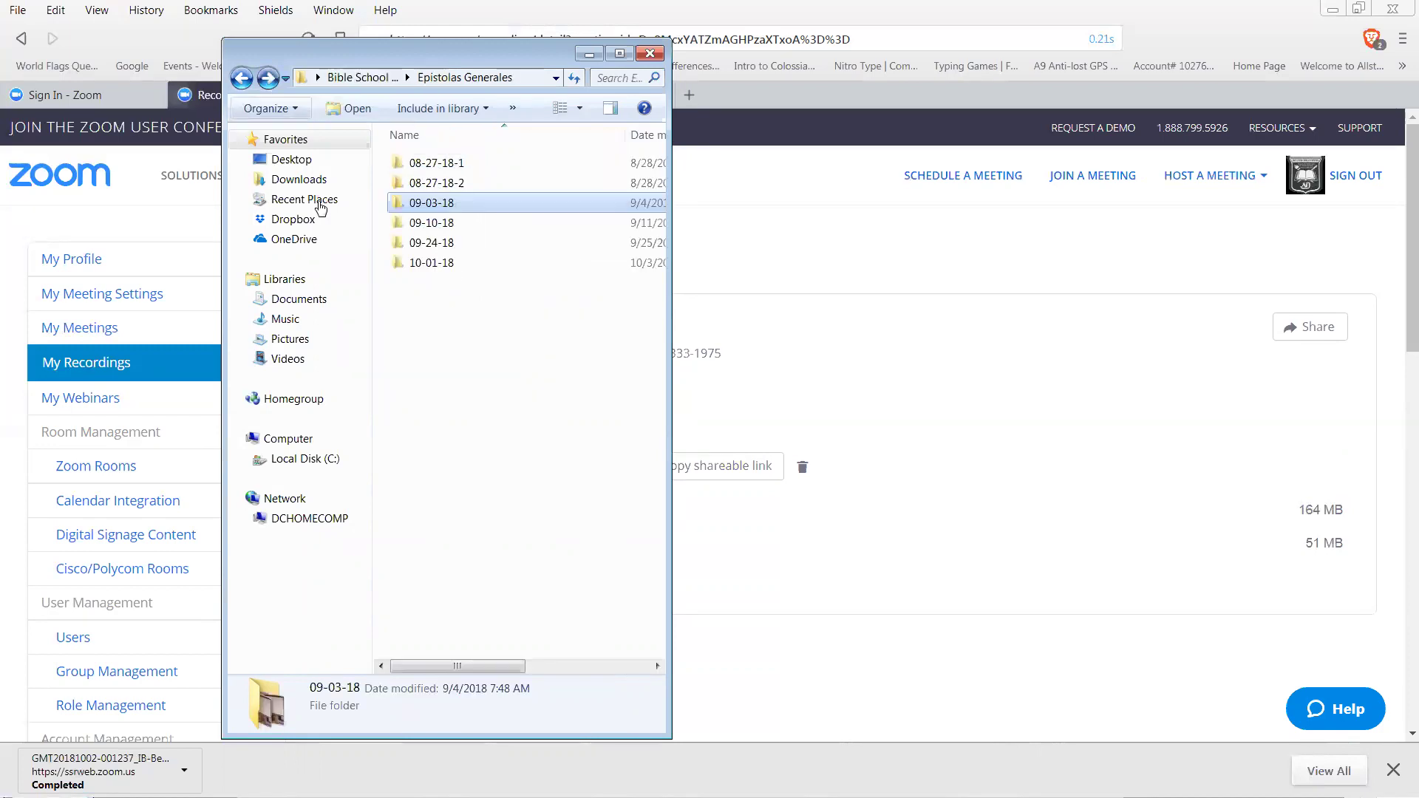
double_click(417, 262)
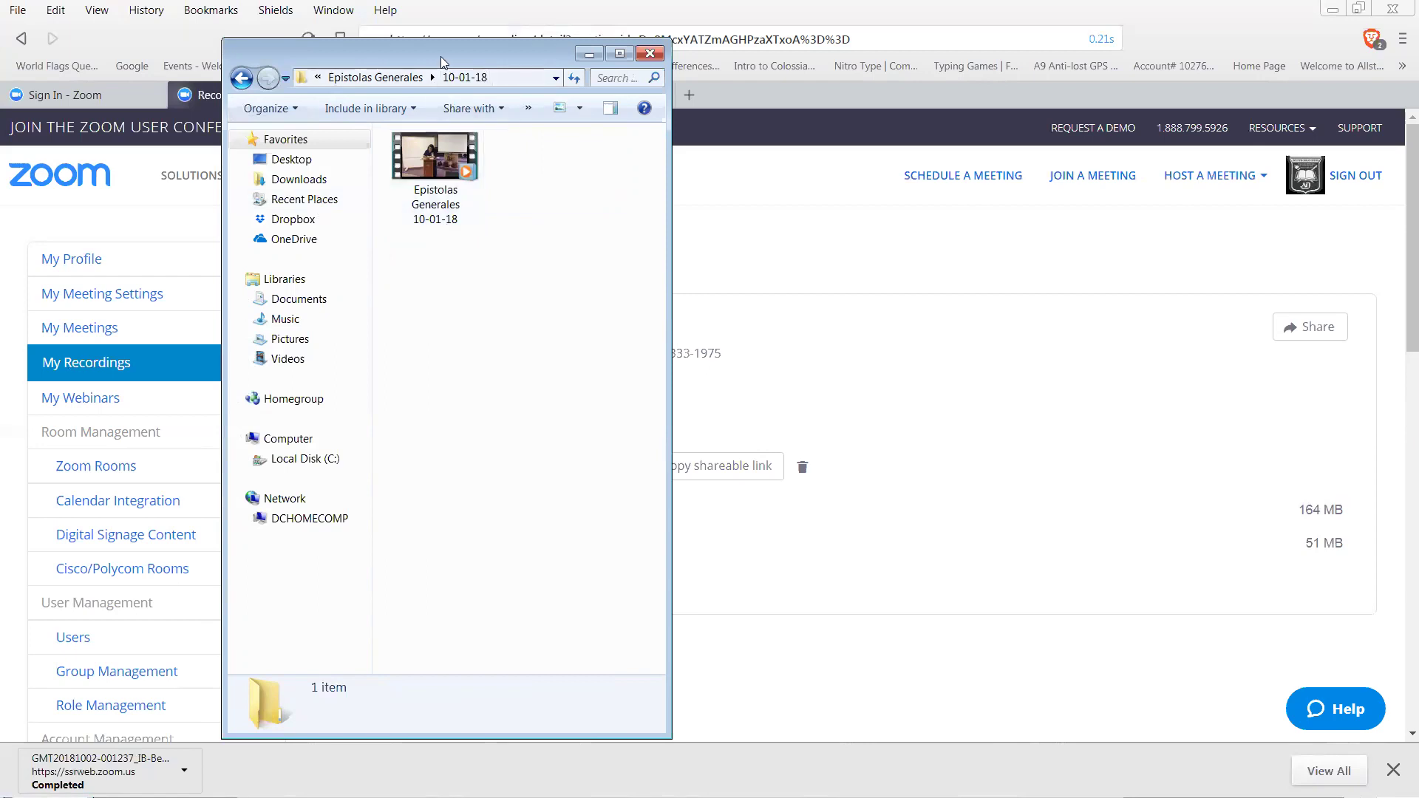
Return to the browser's recording page and dismiss the completed download notice
key(alt+Tab)
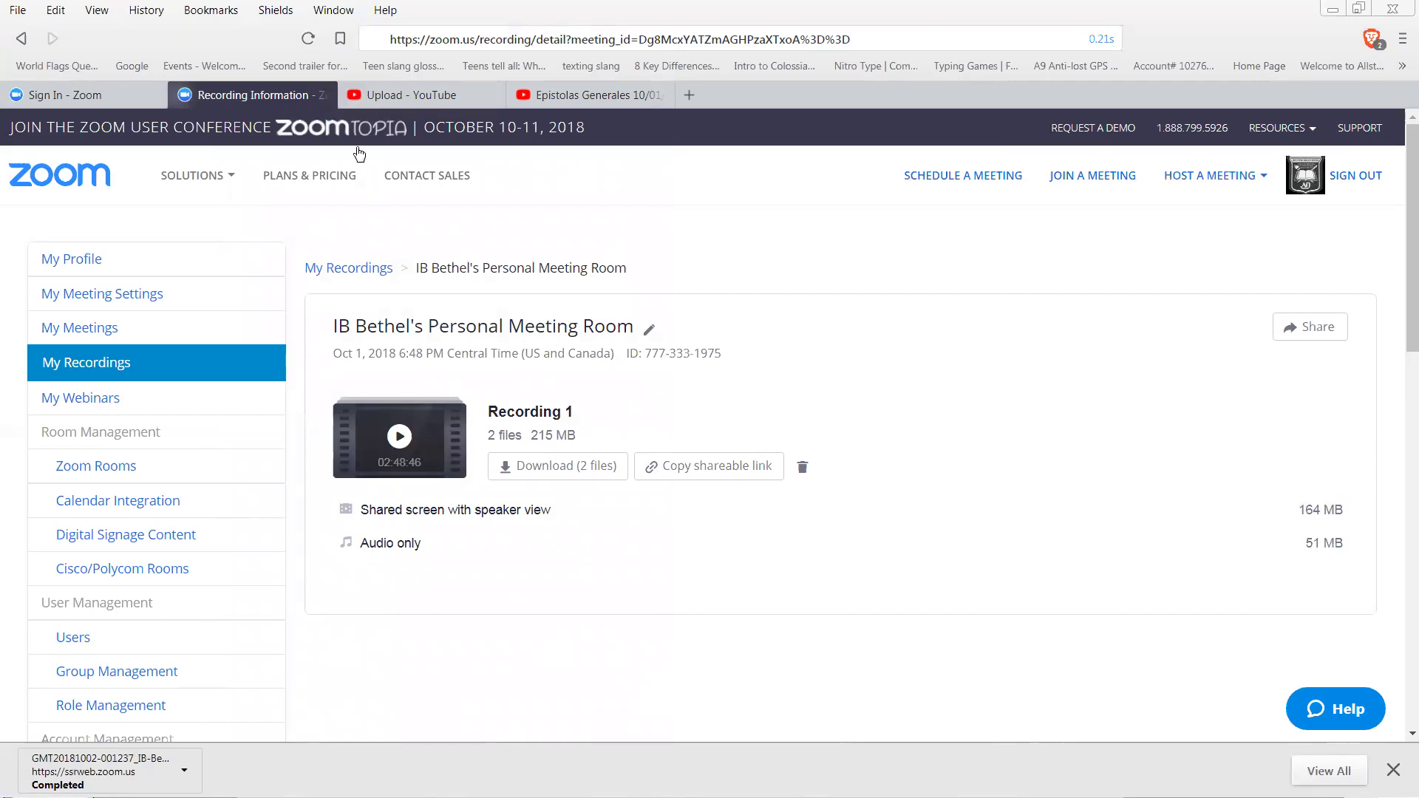
mouse_move(111, 765)
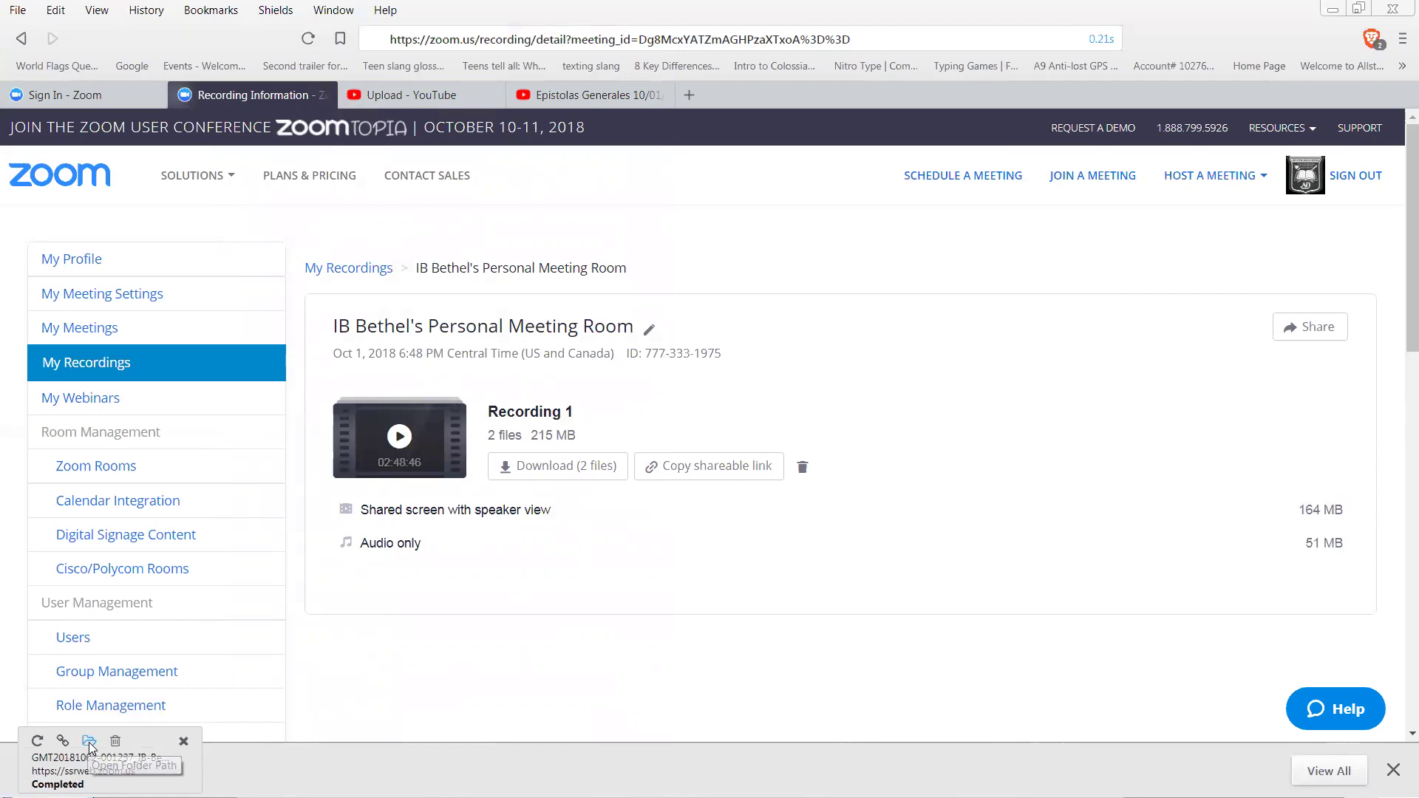
click(1394, 771)
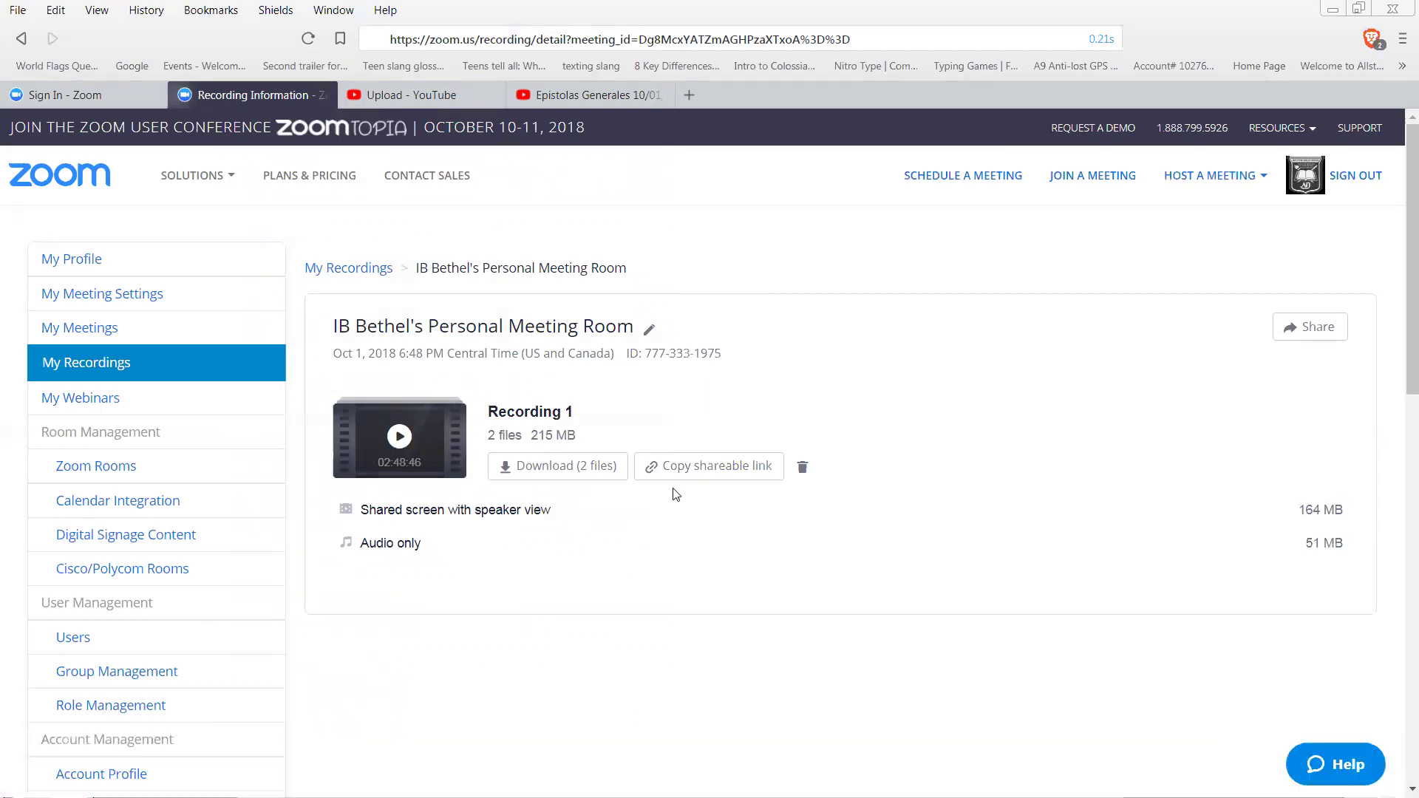
Switch to the YouTube upload page and upload the Epistolas Generales 10-01-18 video file with Public visibility
click(405, 97)
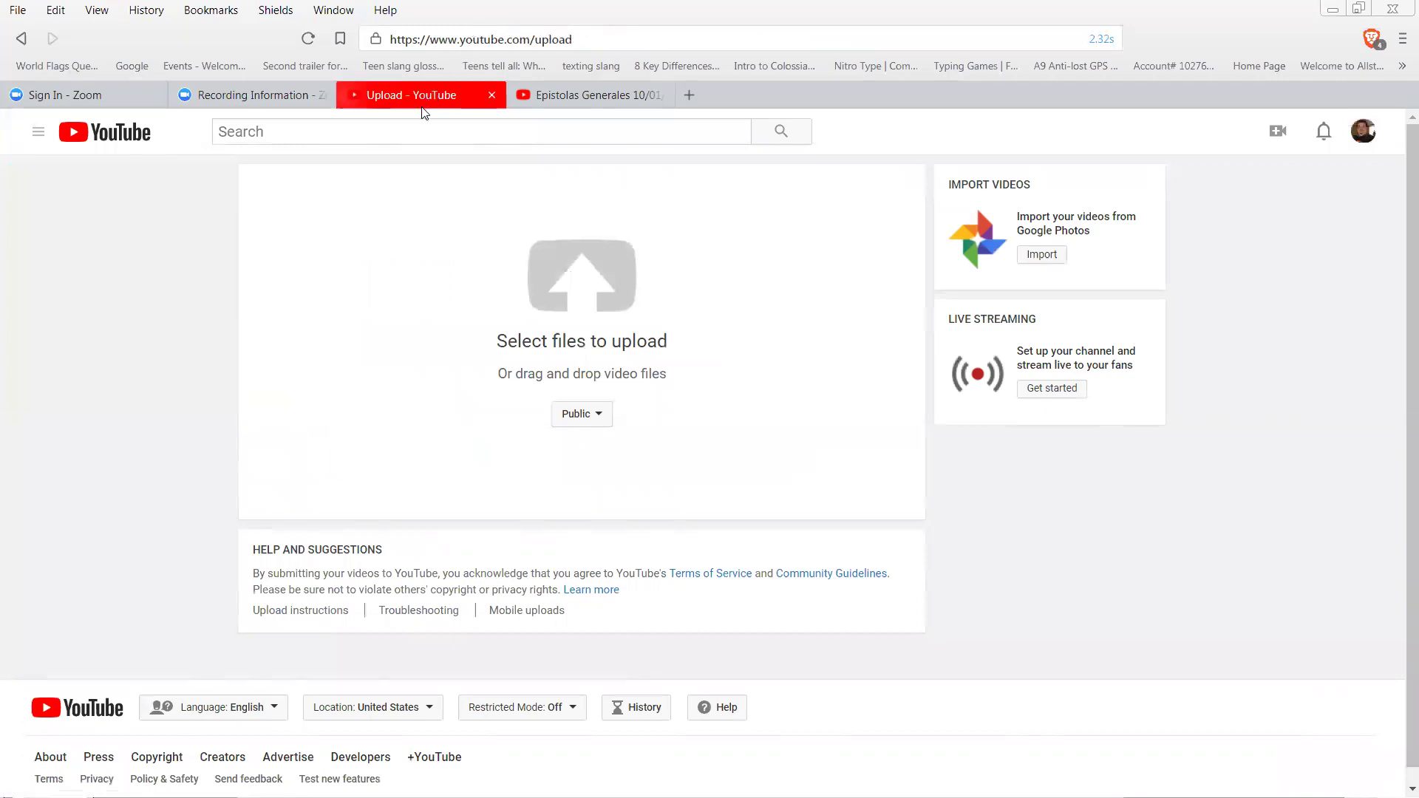
click(1277, 139)
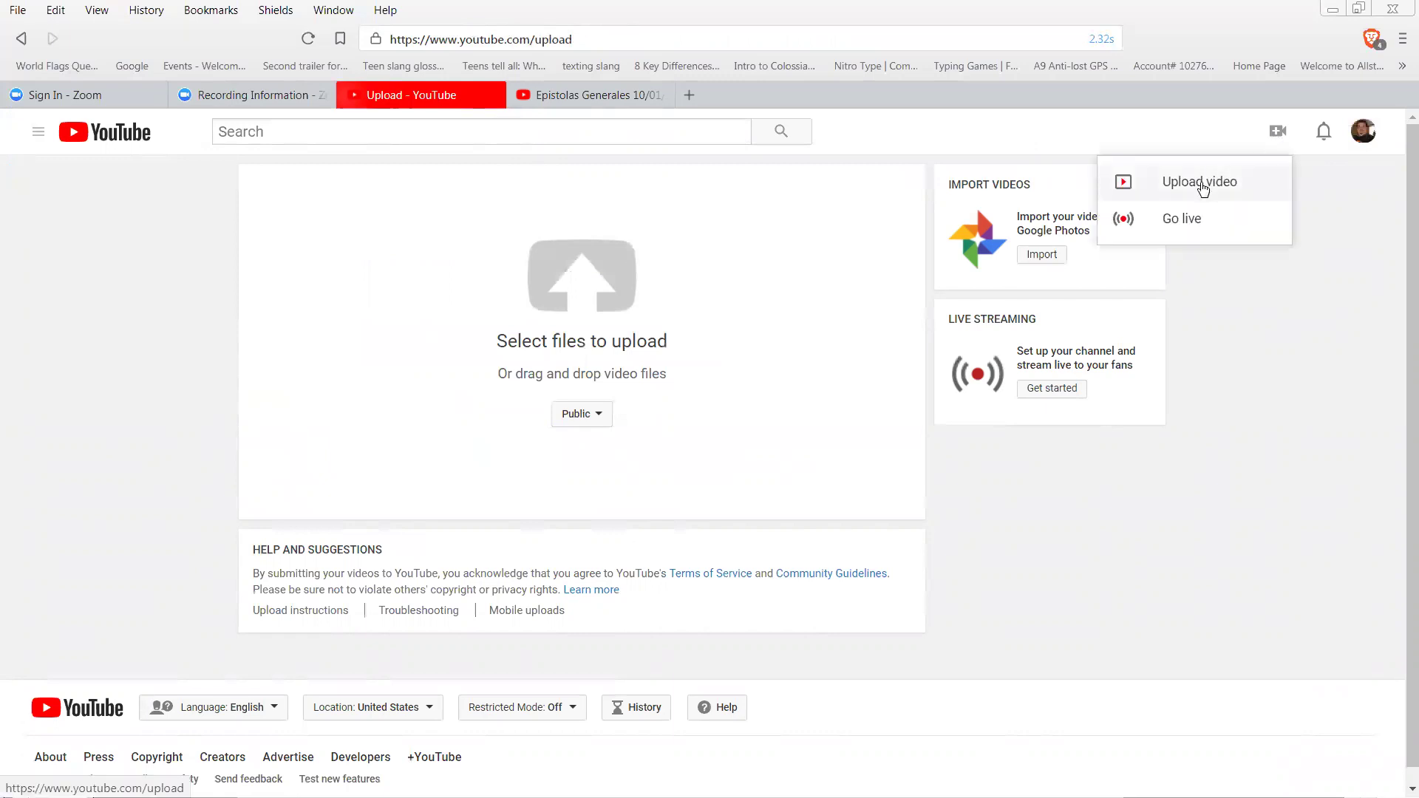
click(857, 289)
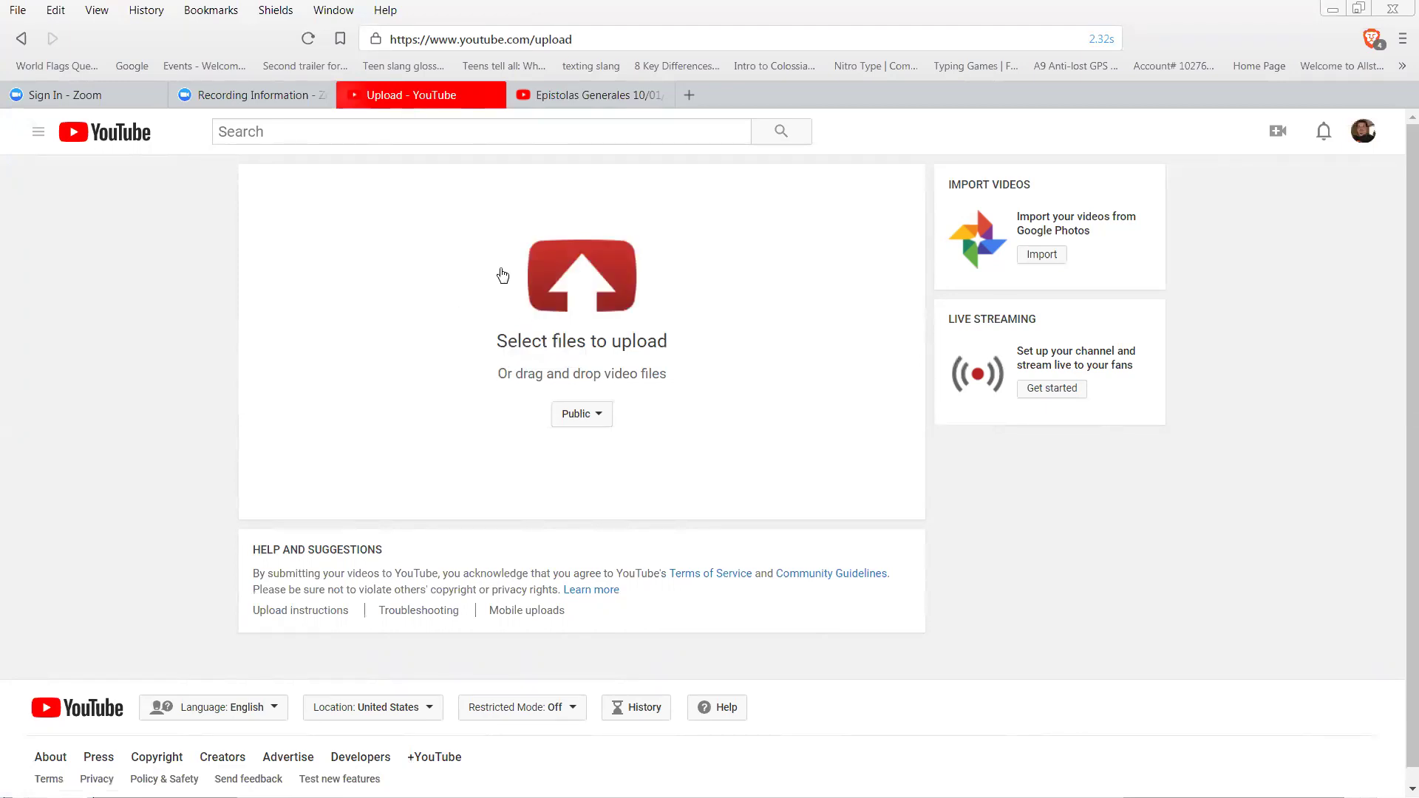
click(529, 271)
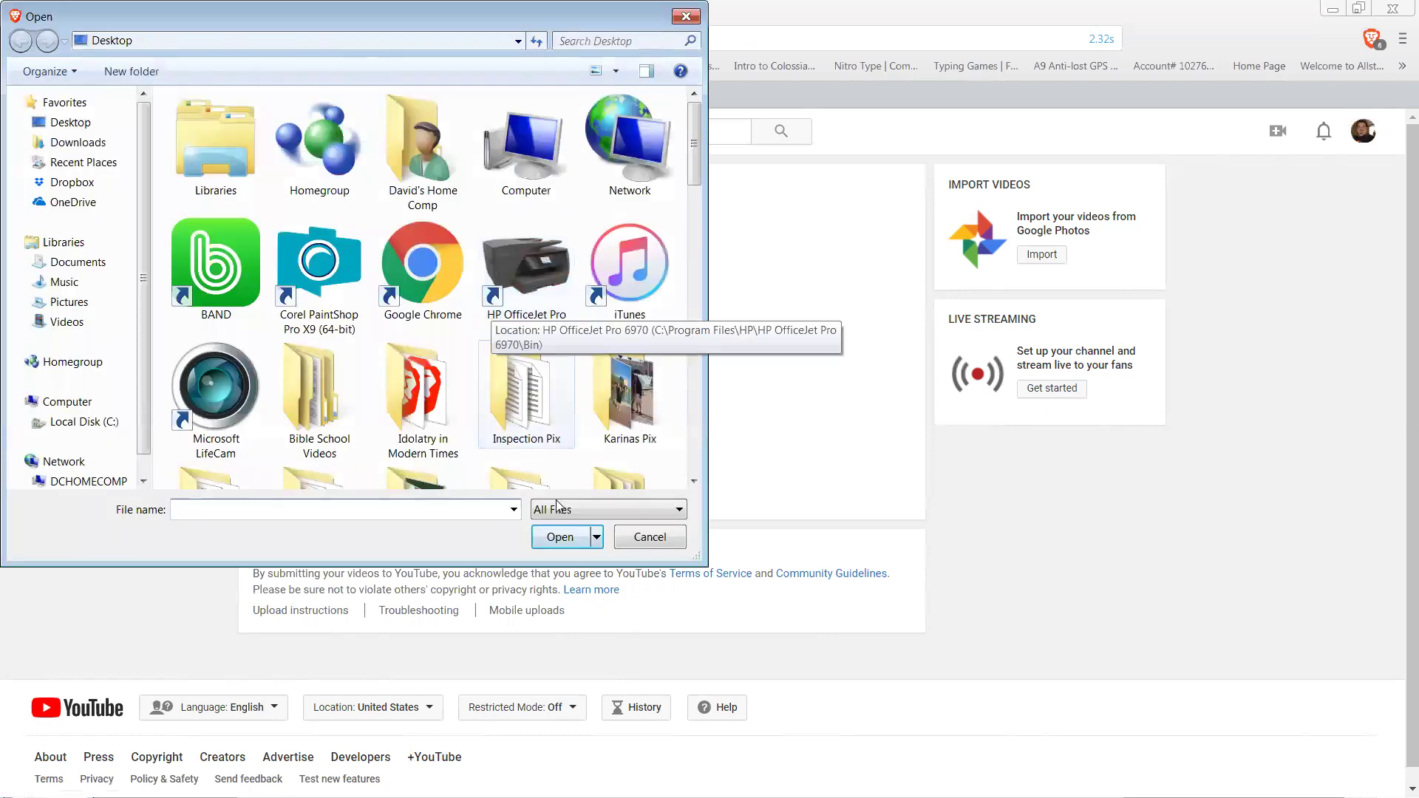
click(640, 539)
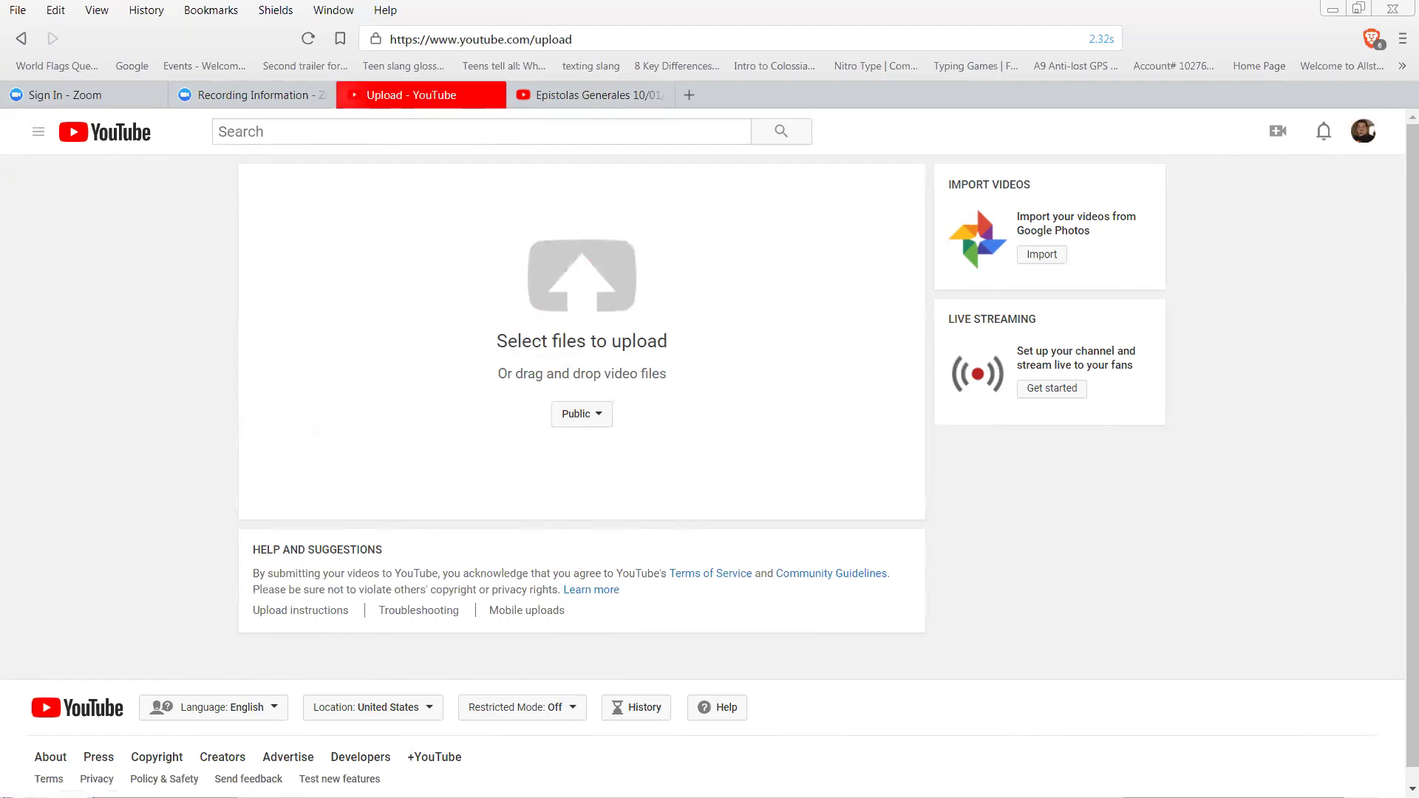
drag(409, 320, 584, 302)
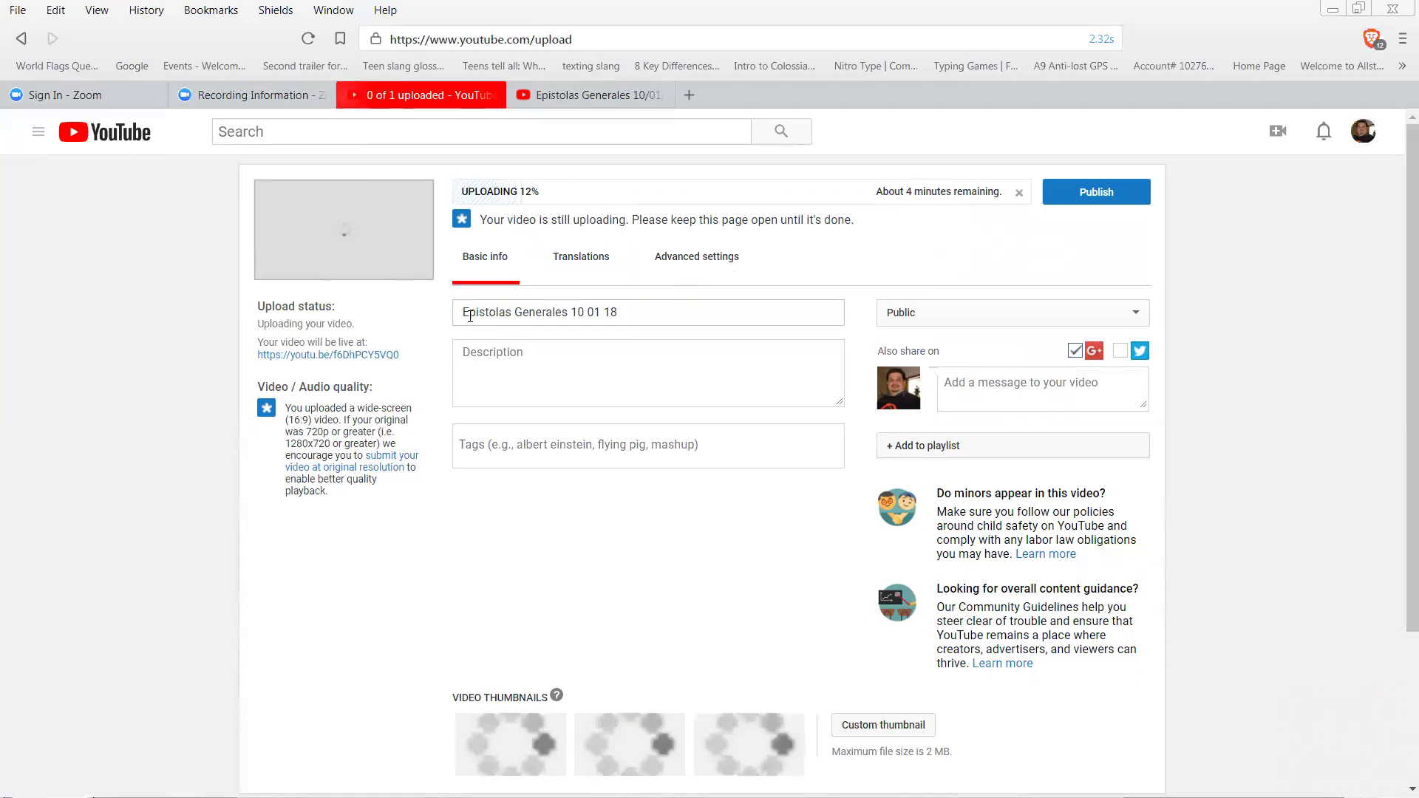
Change the uploading video's title to "Epistolas Generales 10-01-18" and publish the video
click(585, 313)
key(BackSpace)
text(-)
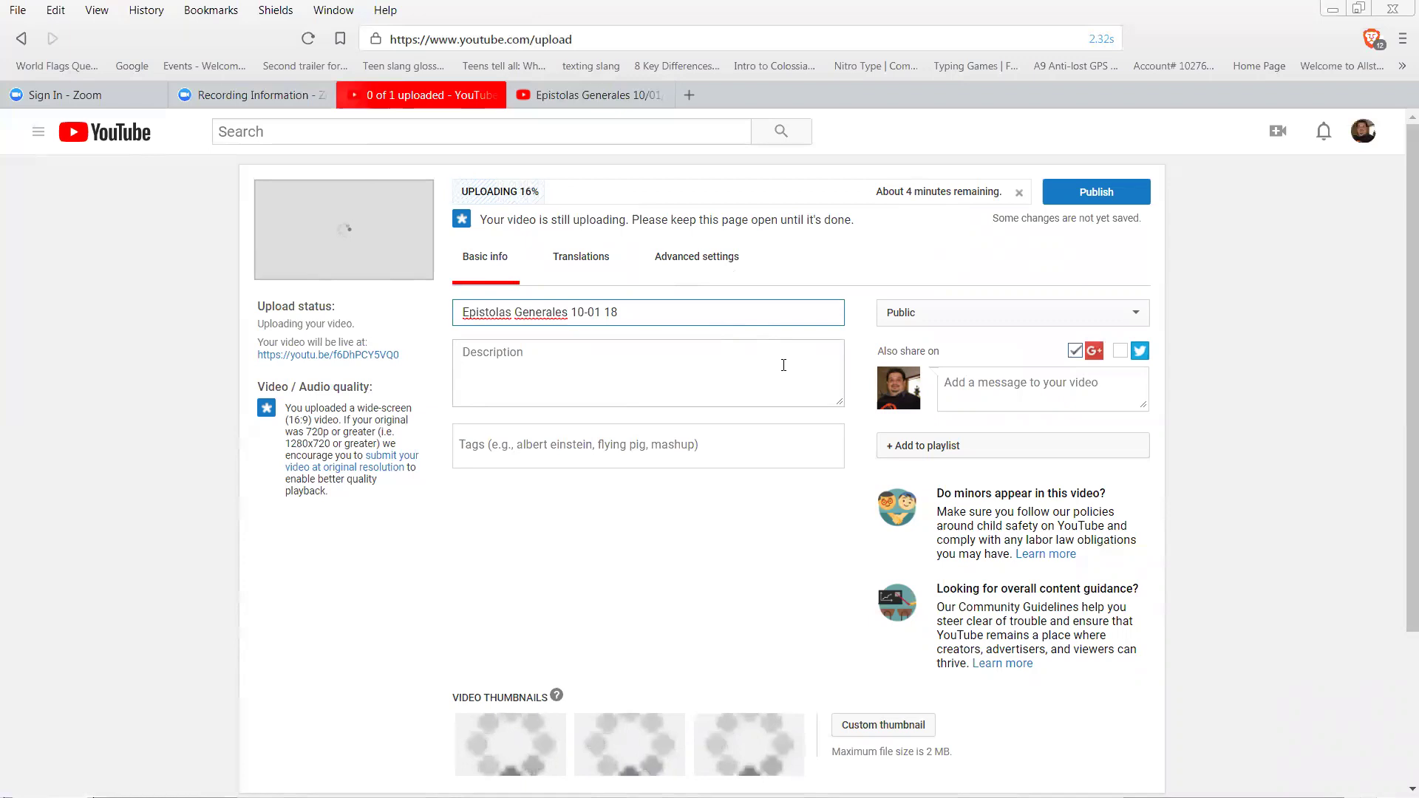
key(Right)
key(Right)
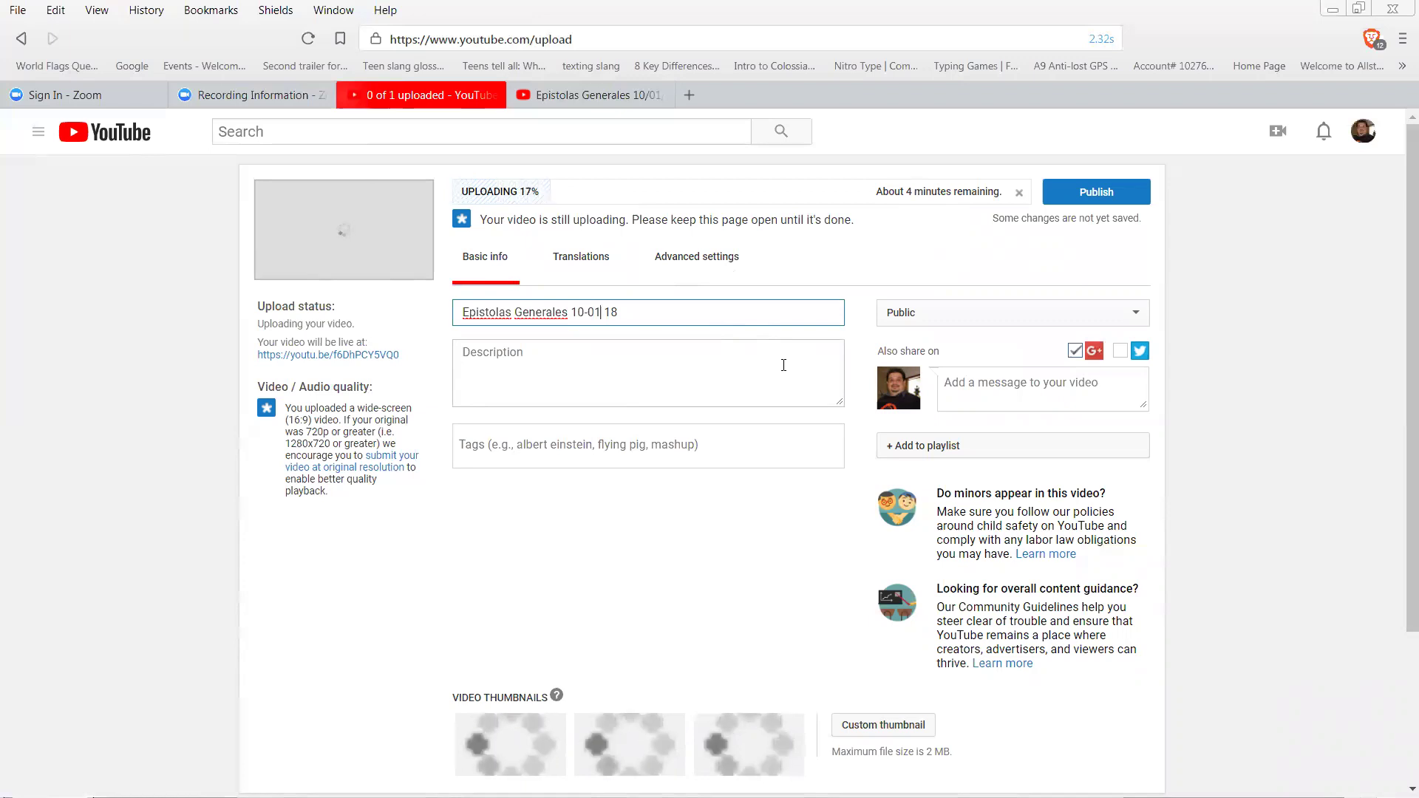
key(Delete)
text(-)
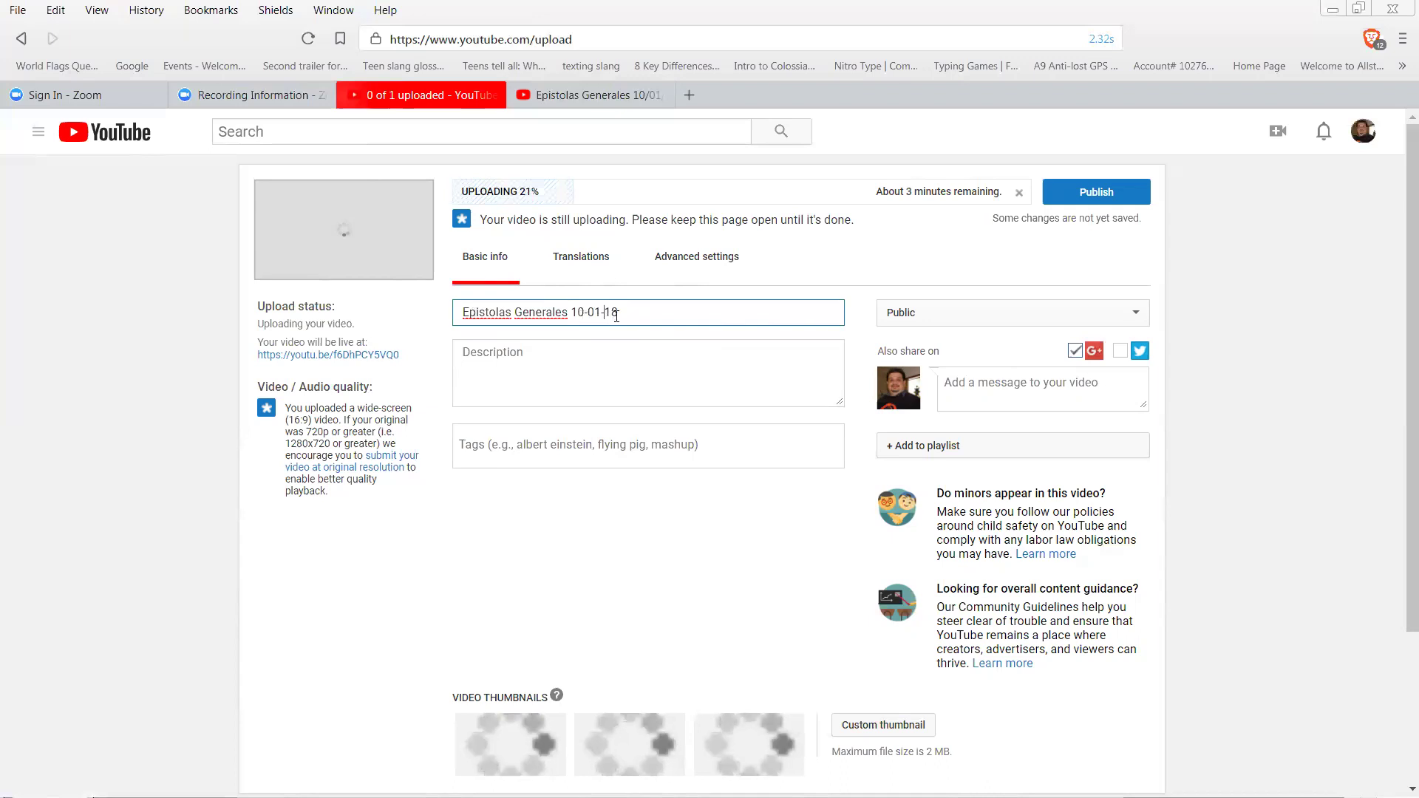
click(914, 280)
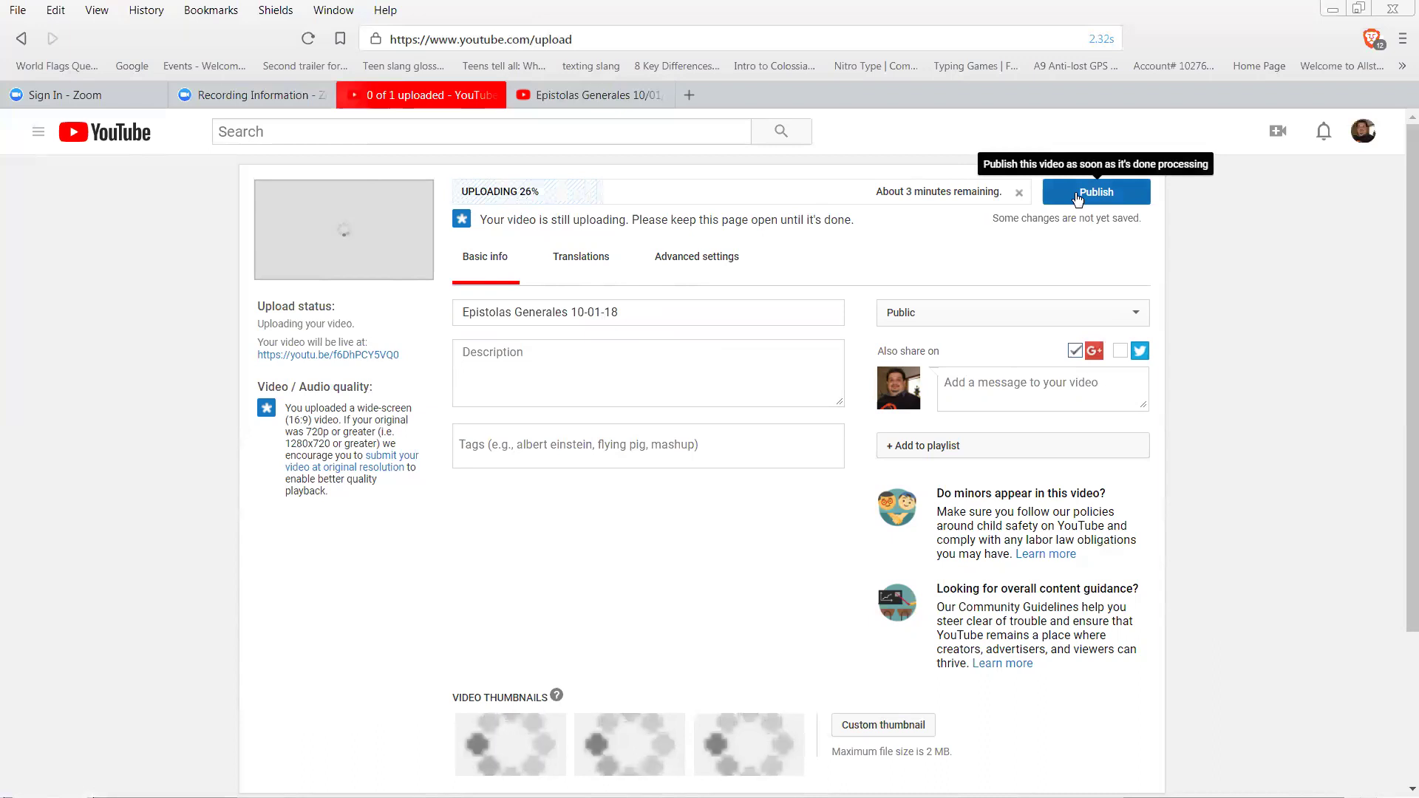
click(1077, 198)
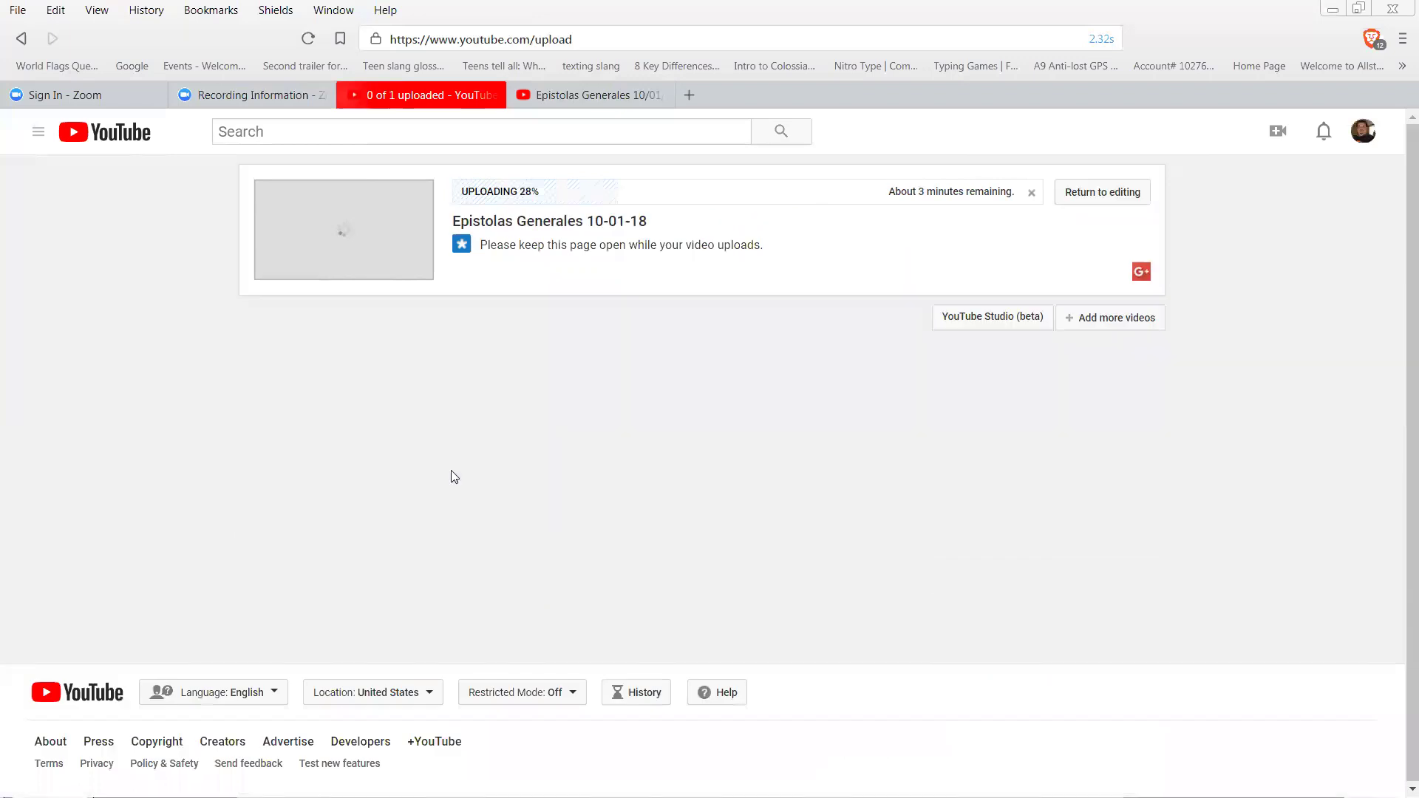
Switch to the already uploaded Epistolas Generales 10/01/18 video and copy its share link
click(1122, 197)
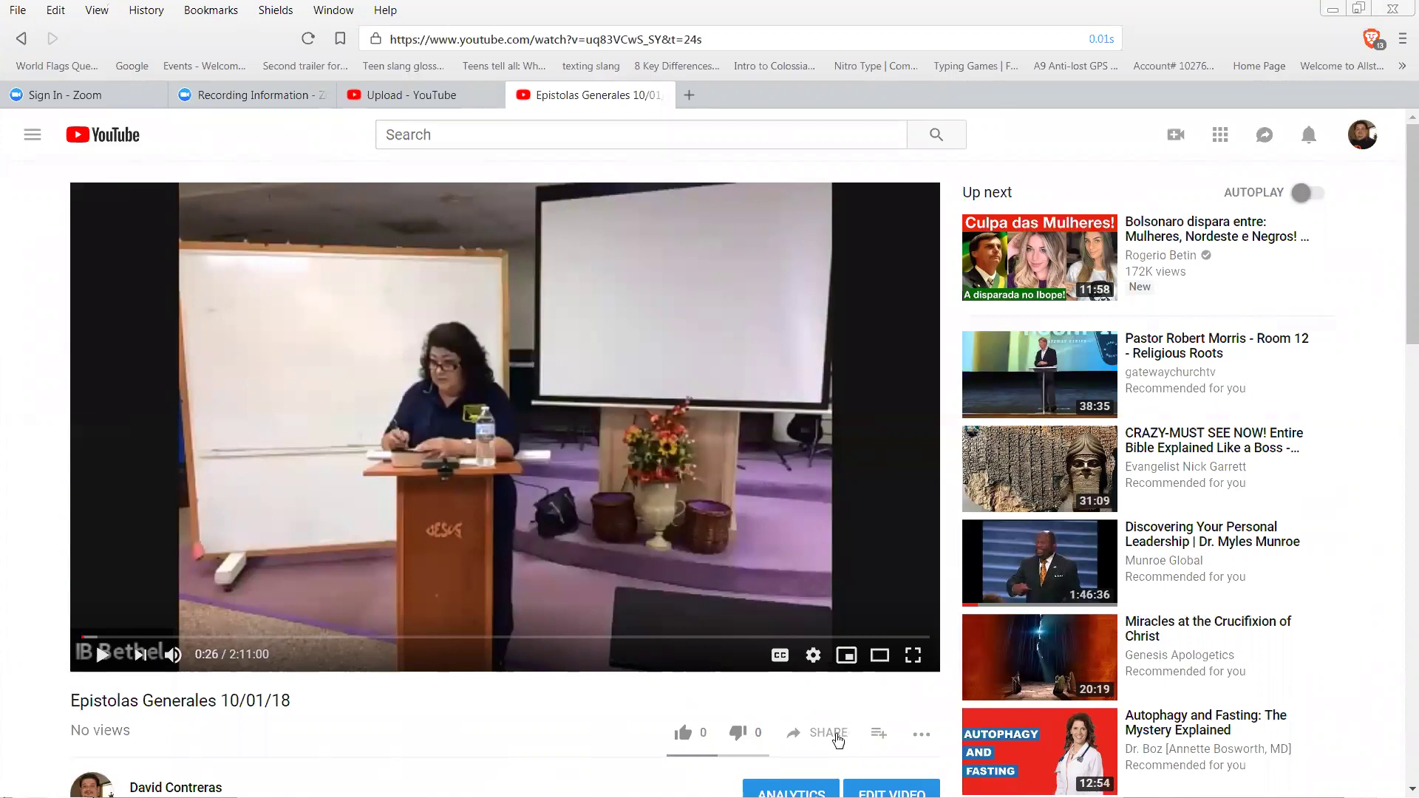
click(836, 740)
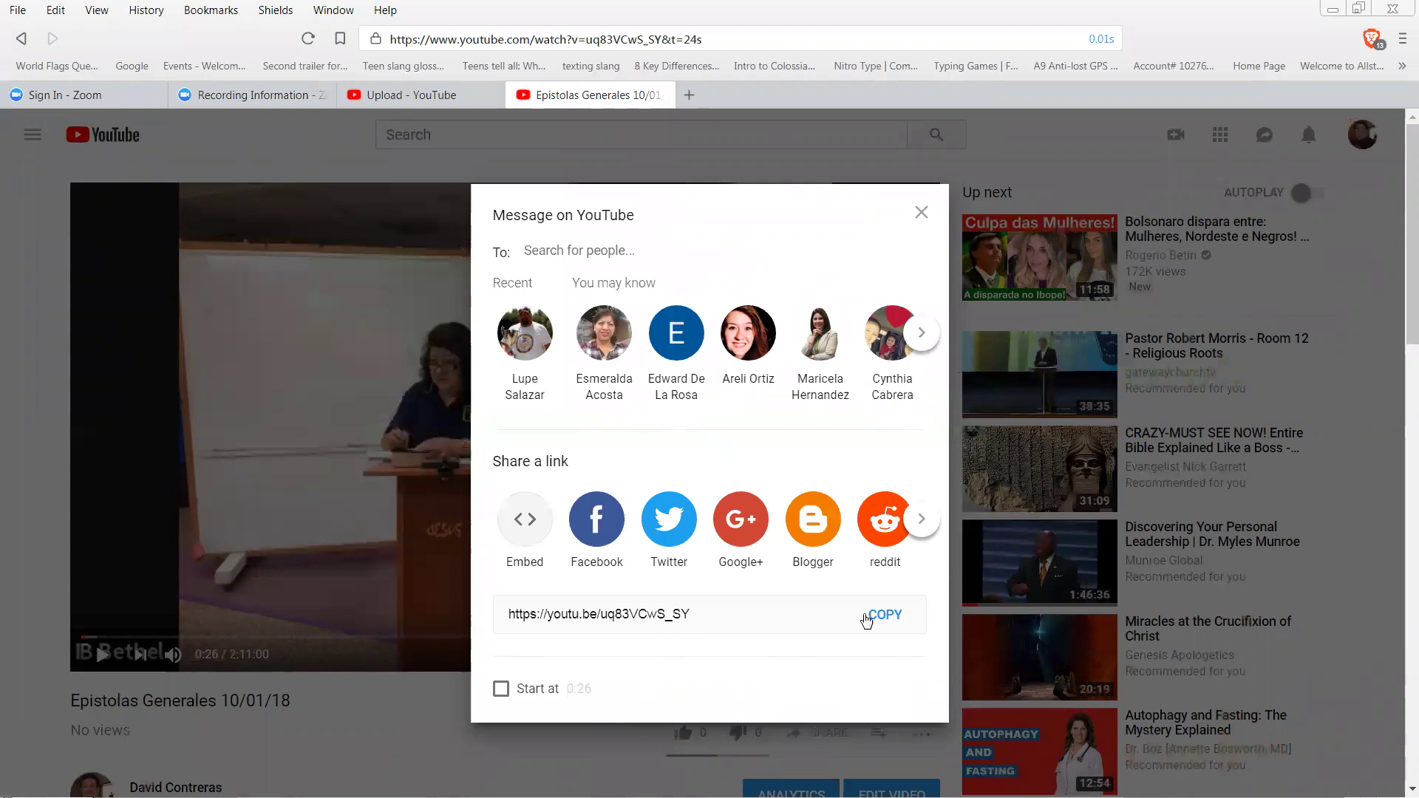
click(880, 618)
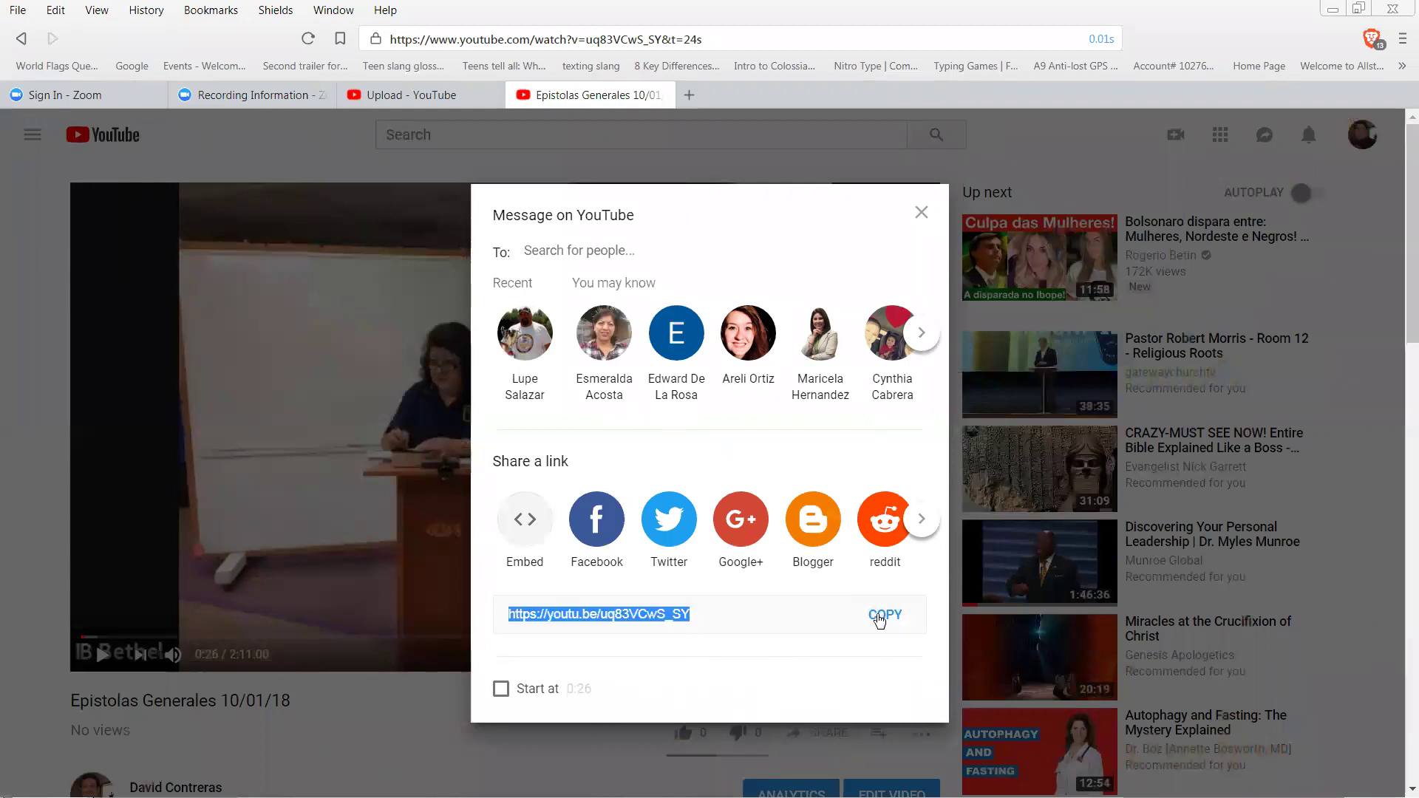
click(415, 710)
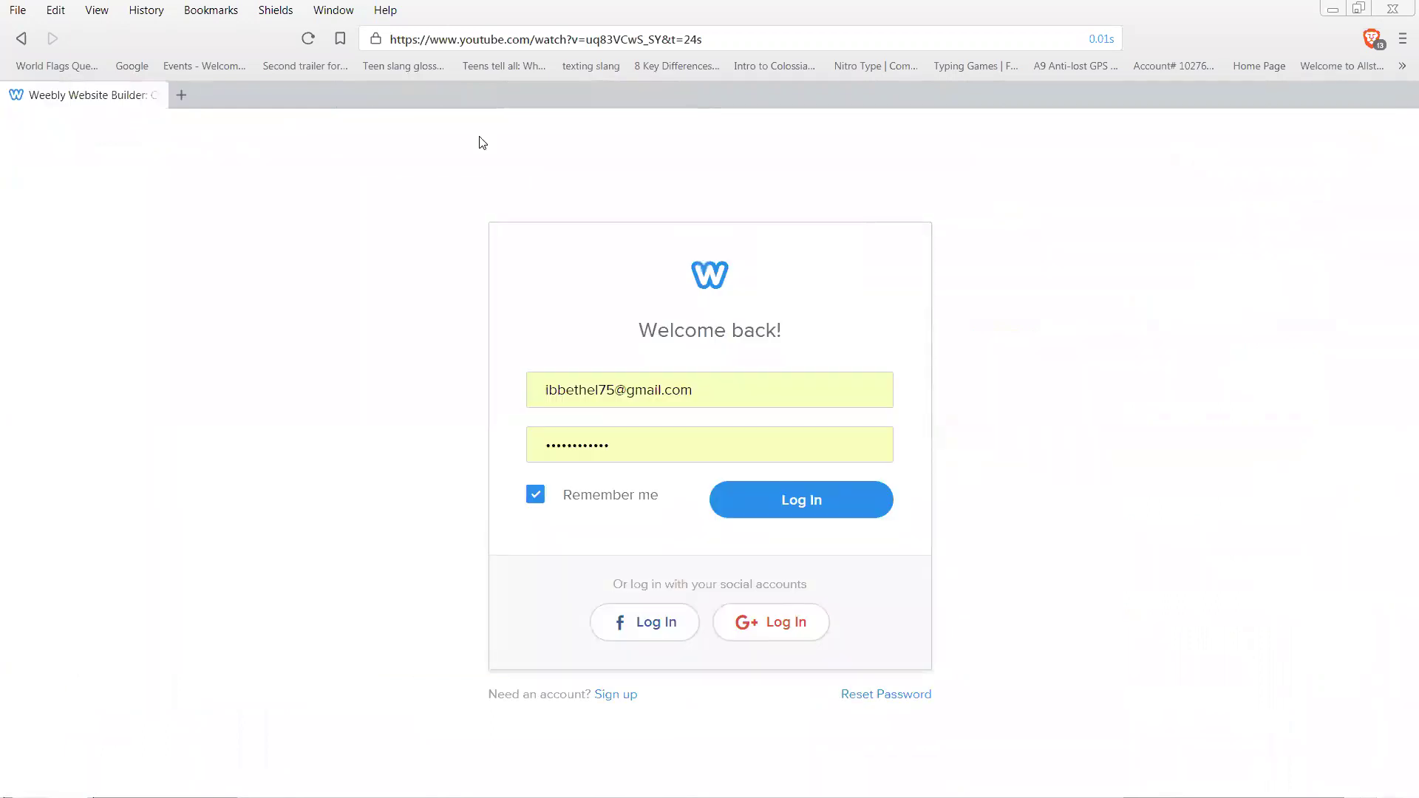
Switch to the Weebly login page and log in with the saved account credentials
click(568, 46)
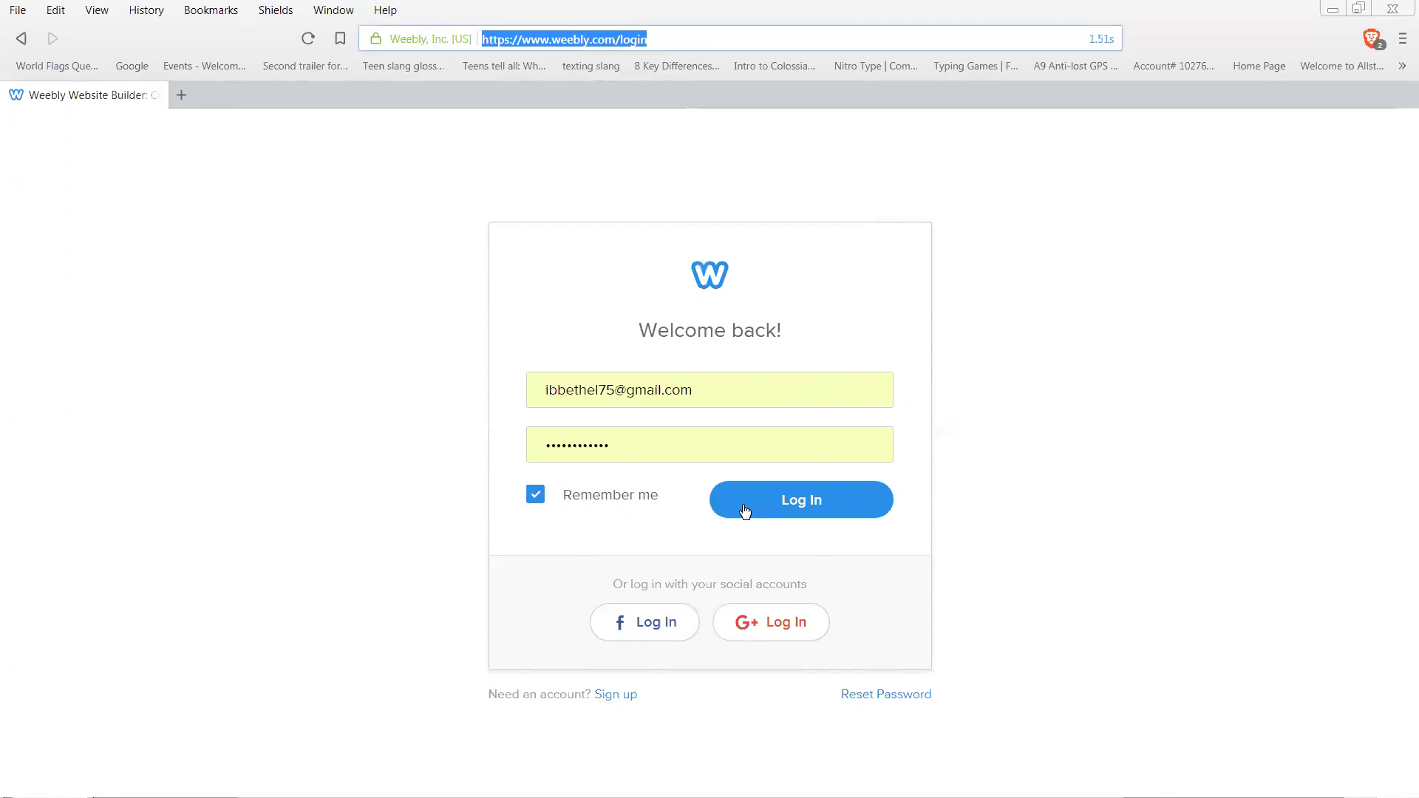
click(745, 510)
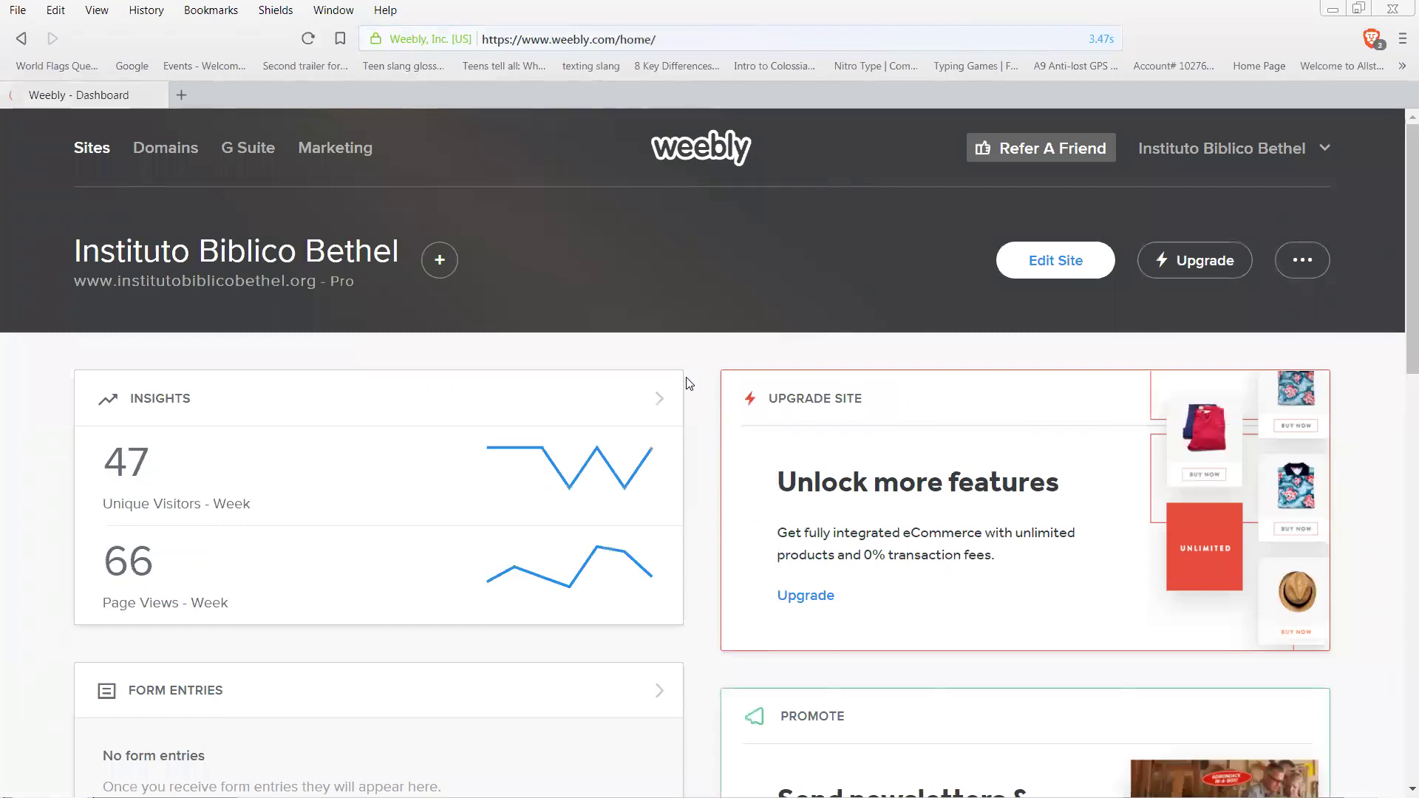
Open the Instituto Biblico Bethel site for editing and look through the available page-building elements
click(1059, 270)
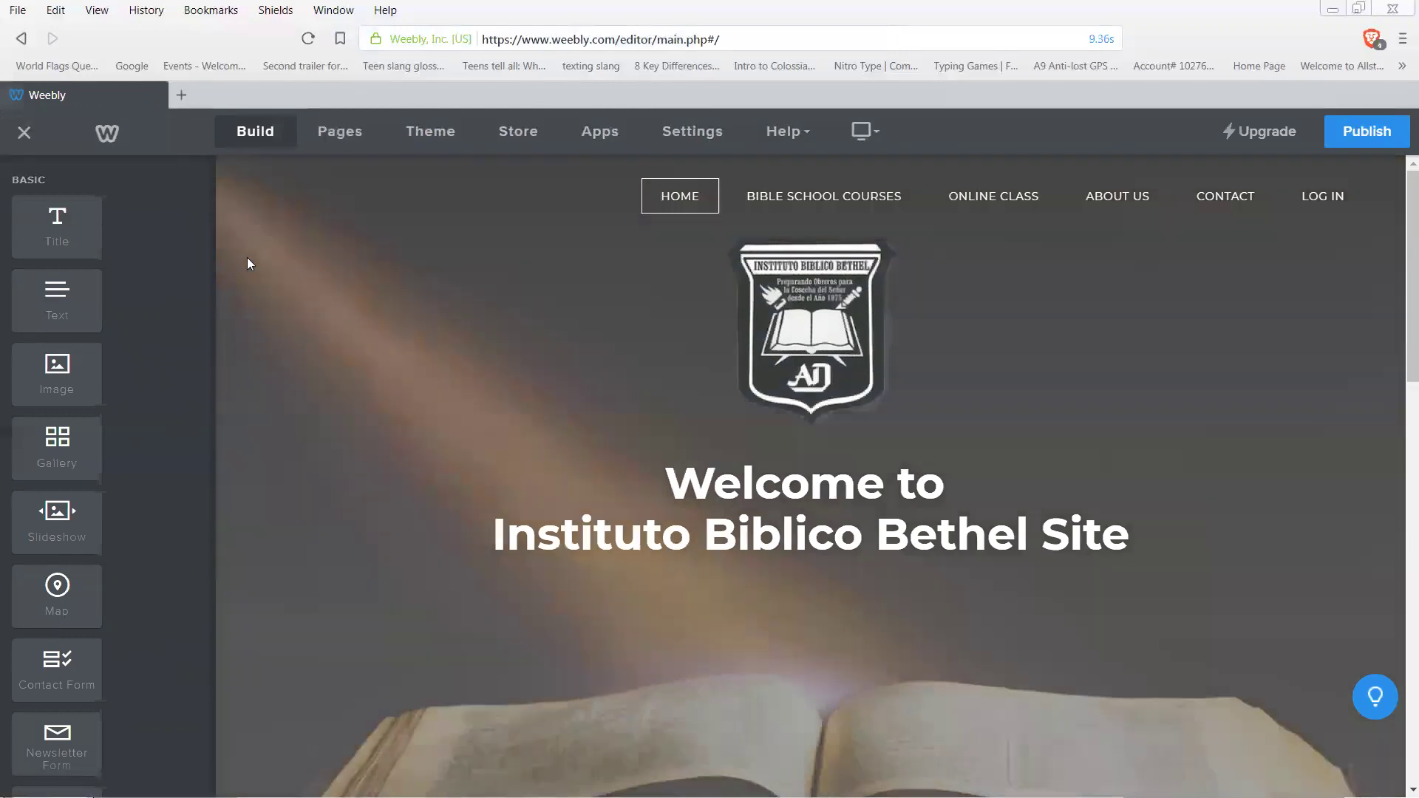
mouse_move(345, 200)
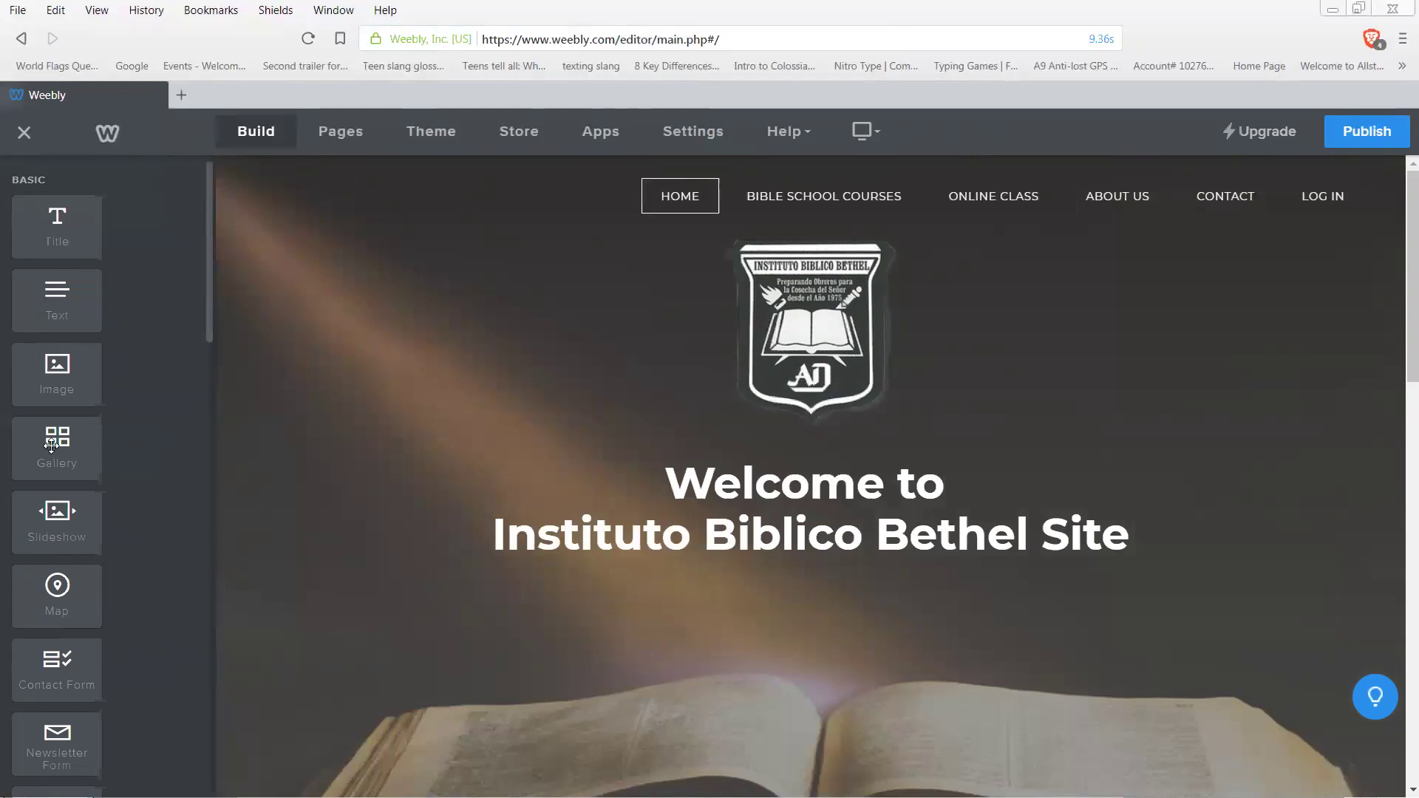
scroll(173, 573, down, 9)
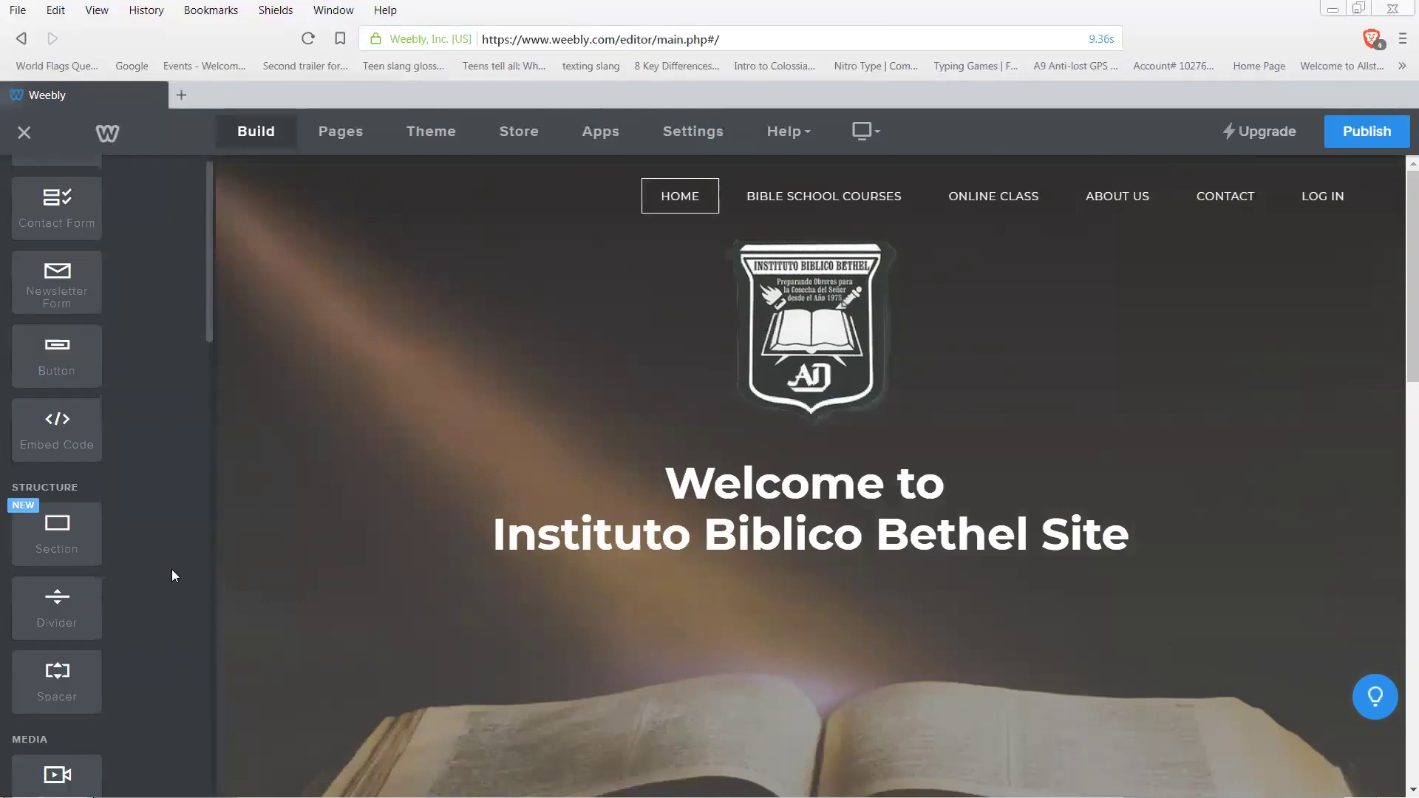
scroll(173, 573, down, 4)
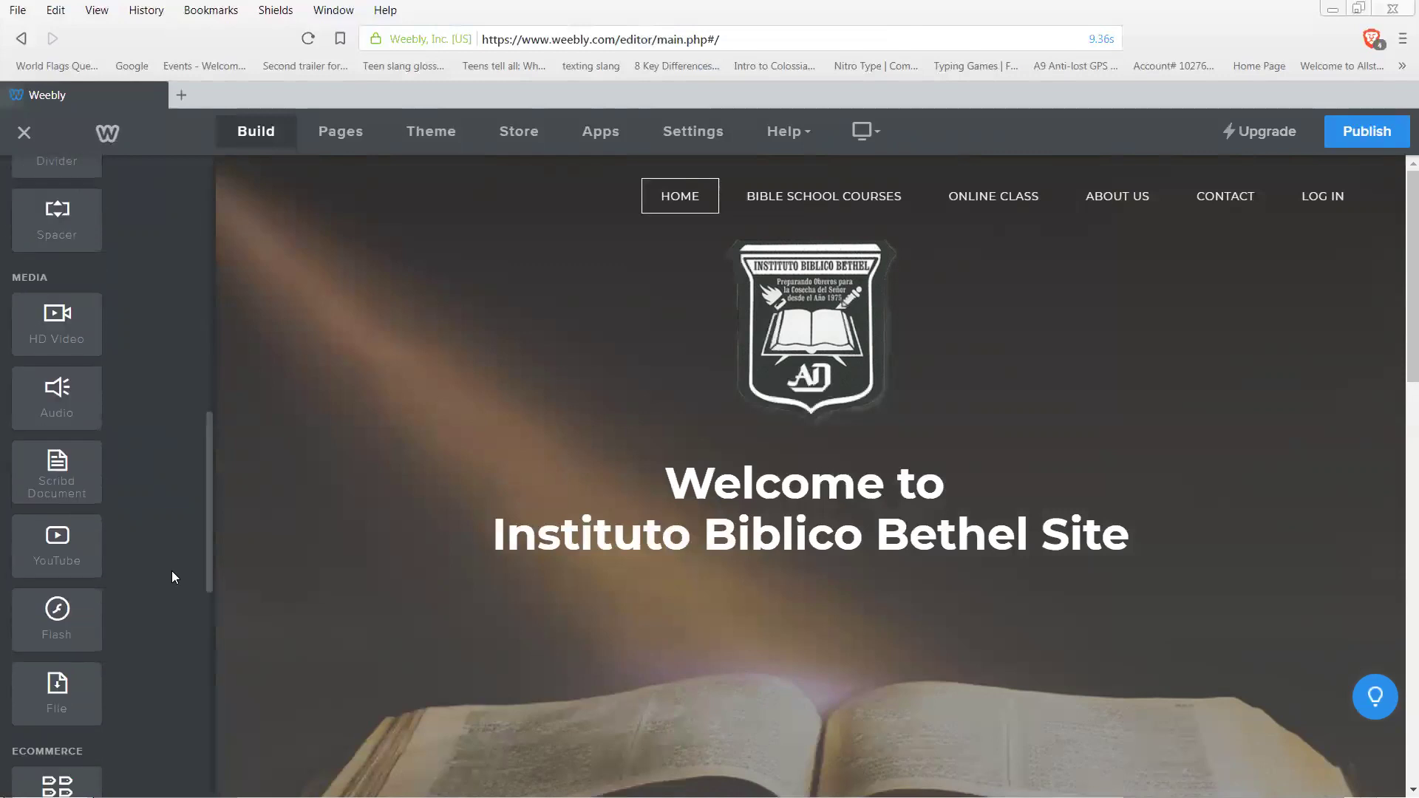
scroll(170, 571, down, 1)
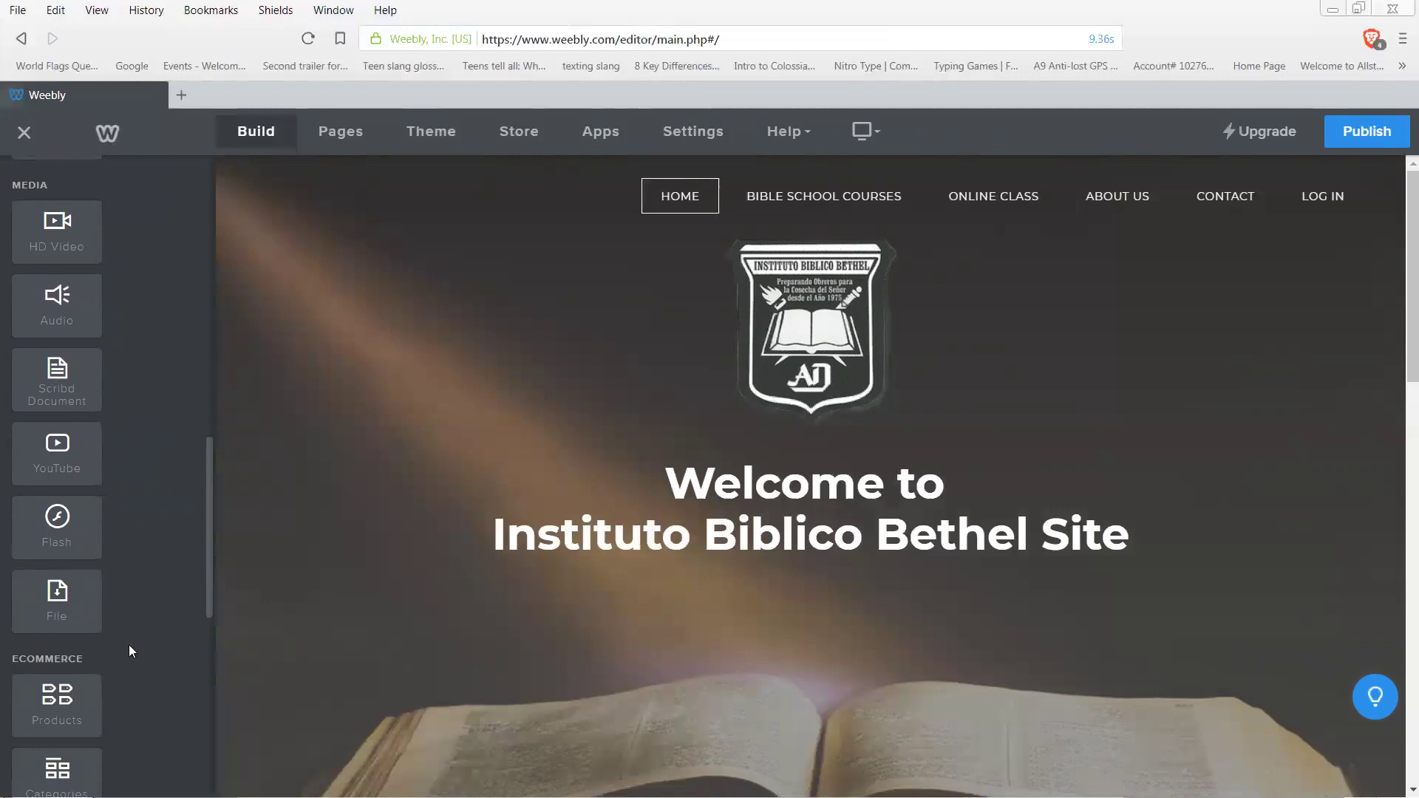
scroll(131, 651, up, 4)
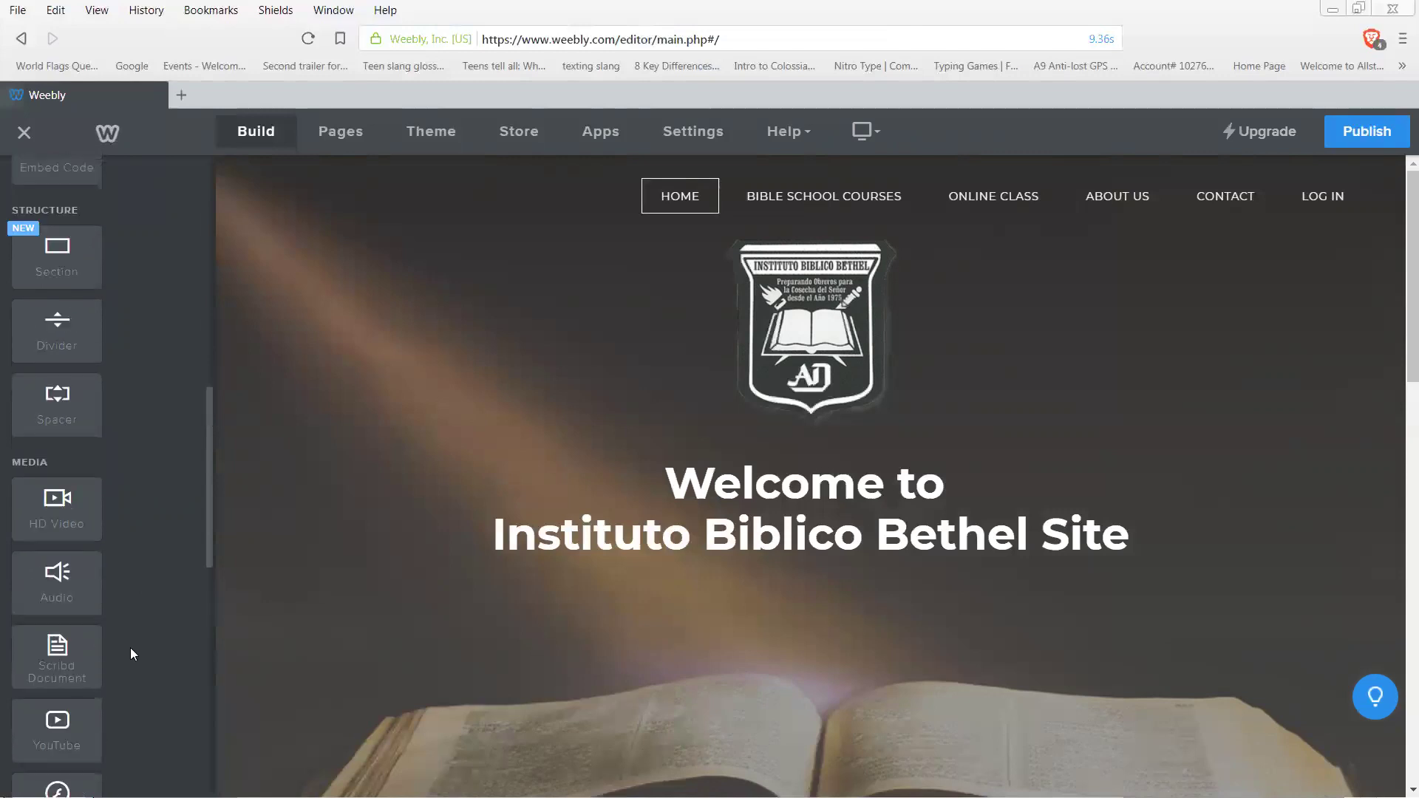
scroll(131, 654, up, 8)
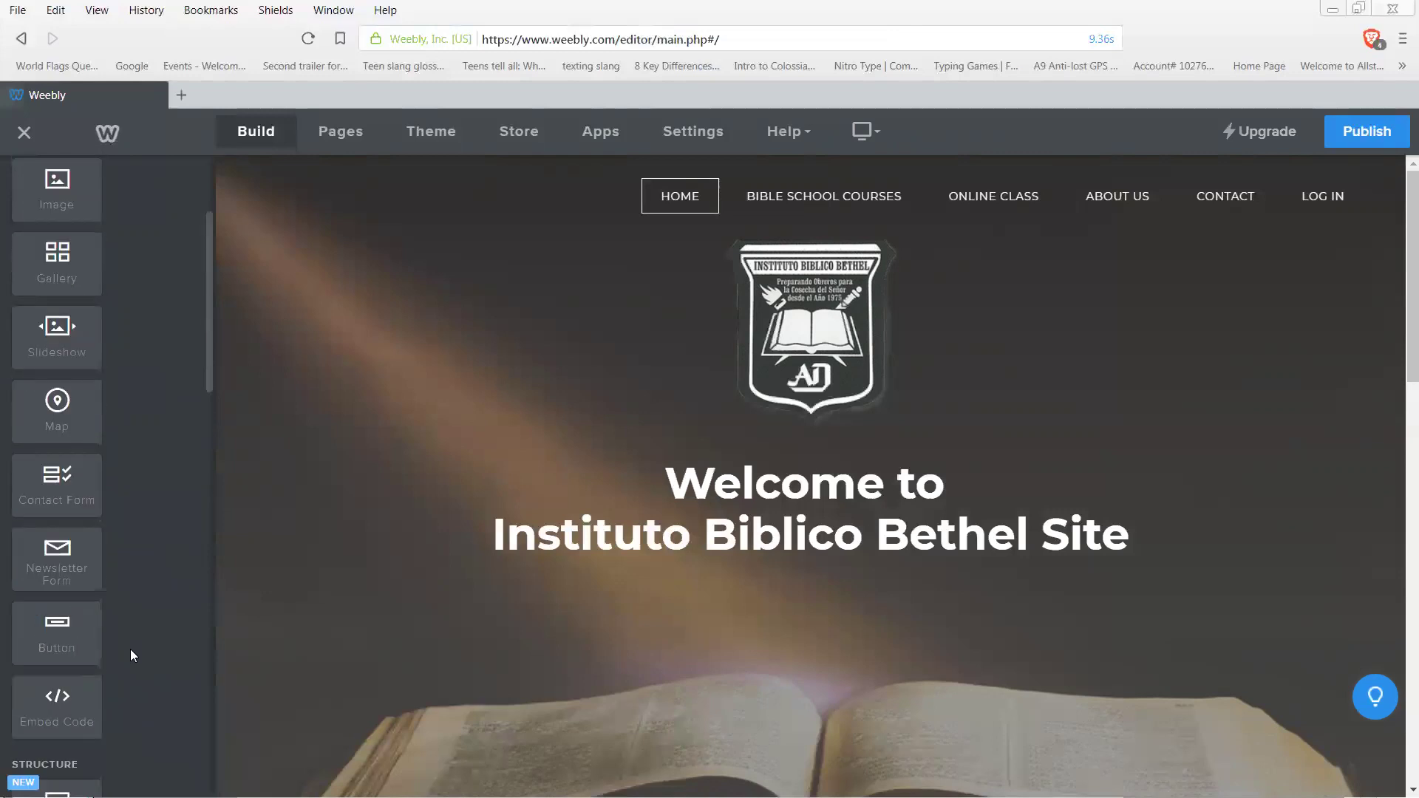
scroll(132, 655, up, 3)
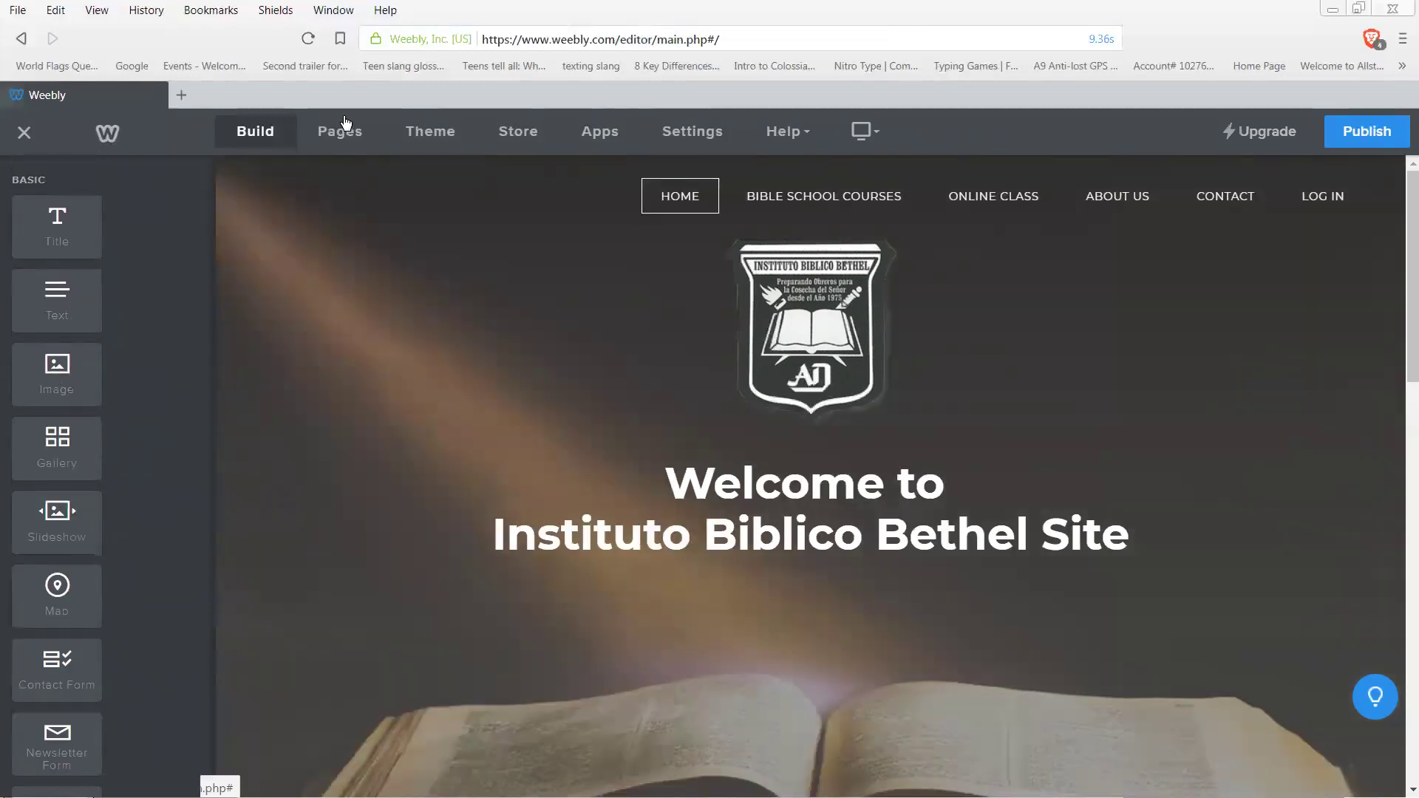
Show the site's page list and open the Online Class Epistolas Generales page for editing
click(342, 132)
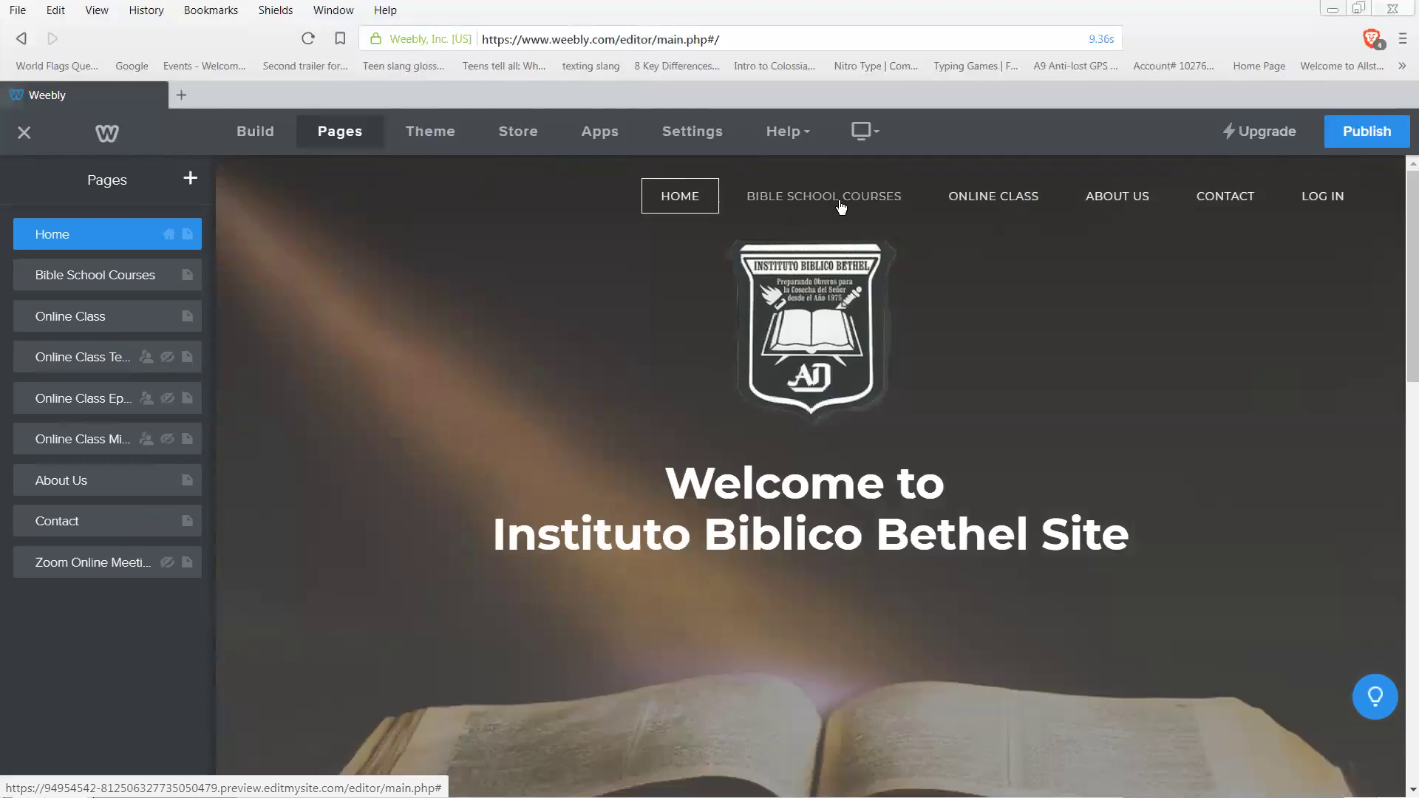
click(1334, 206)
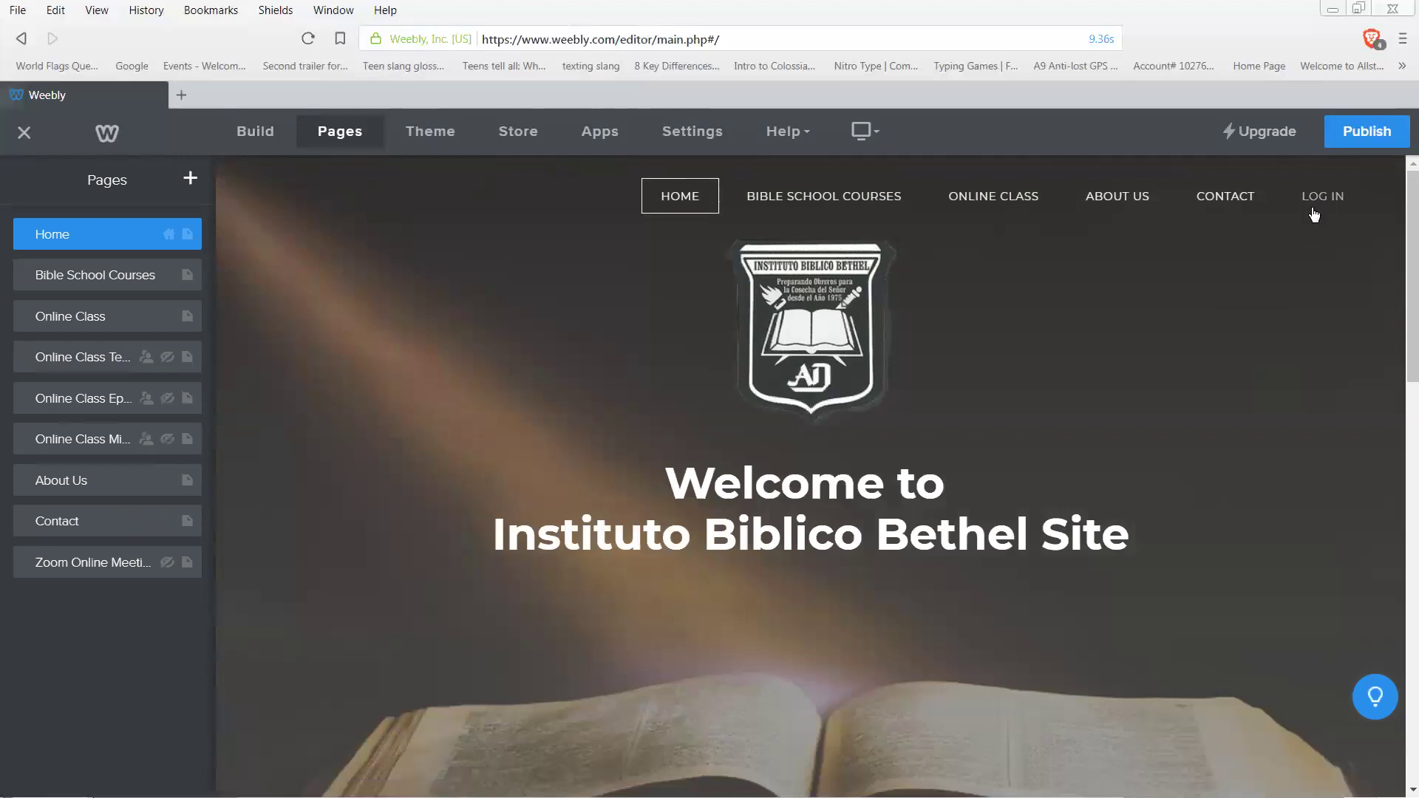
mouse_move(1320, 205)
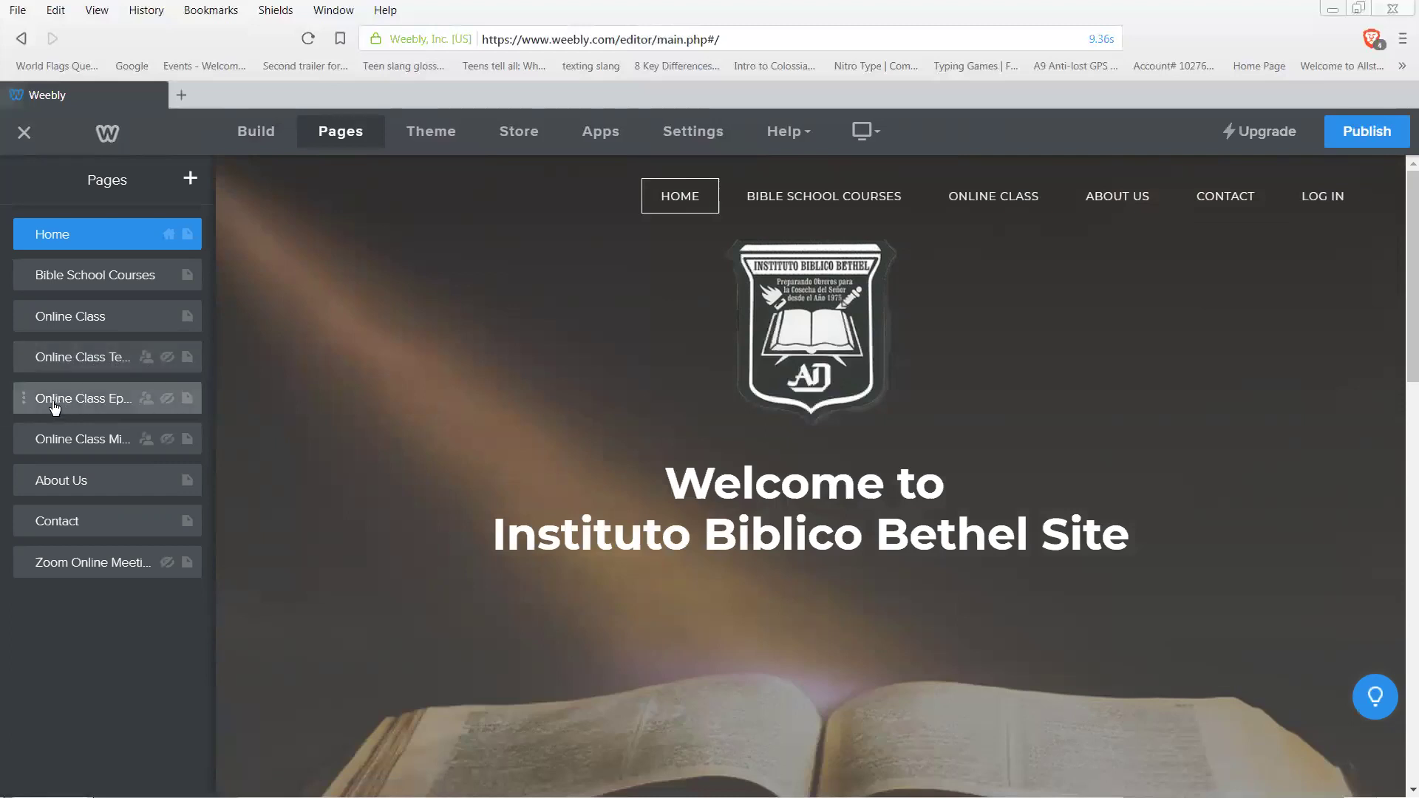
click(111, 399)
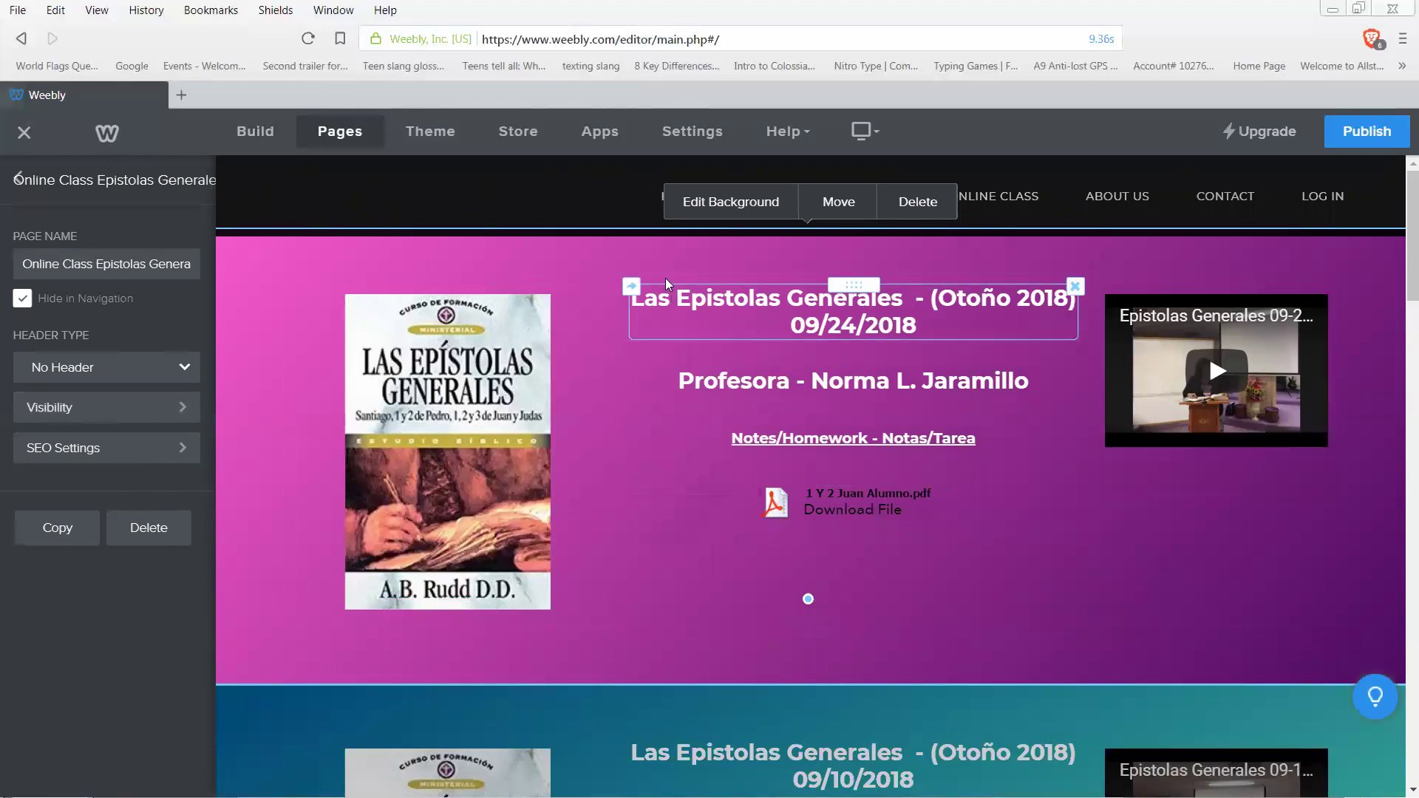
Look through the dated class sections on the page, from the newest to the 08/27/2018 class and back
scroll(635, 581, down, 9)
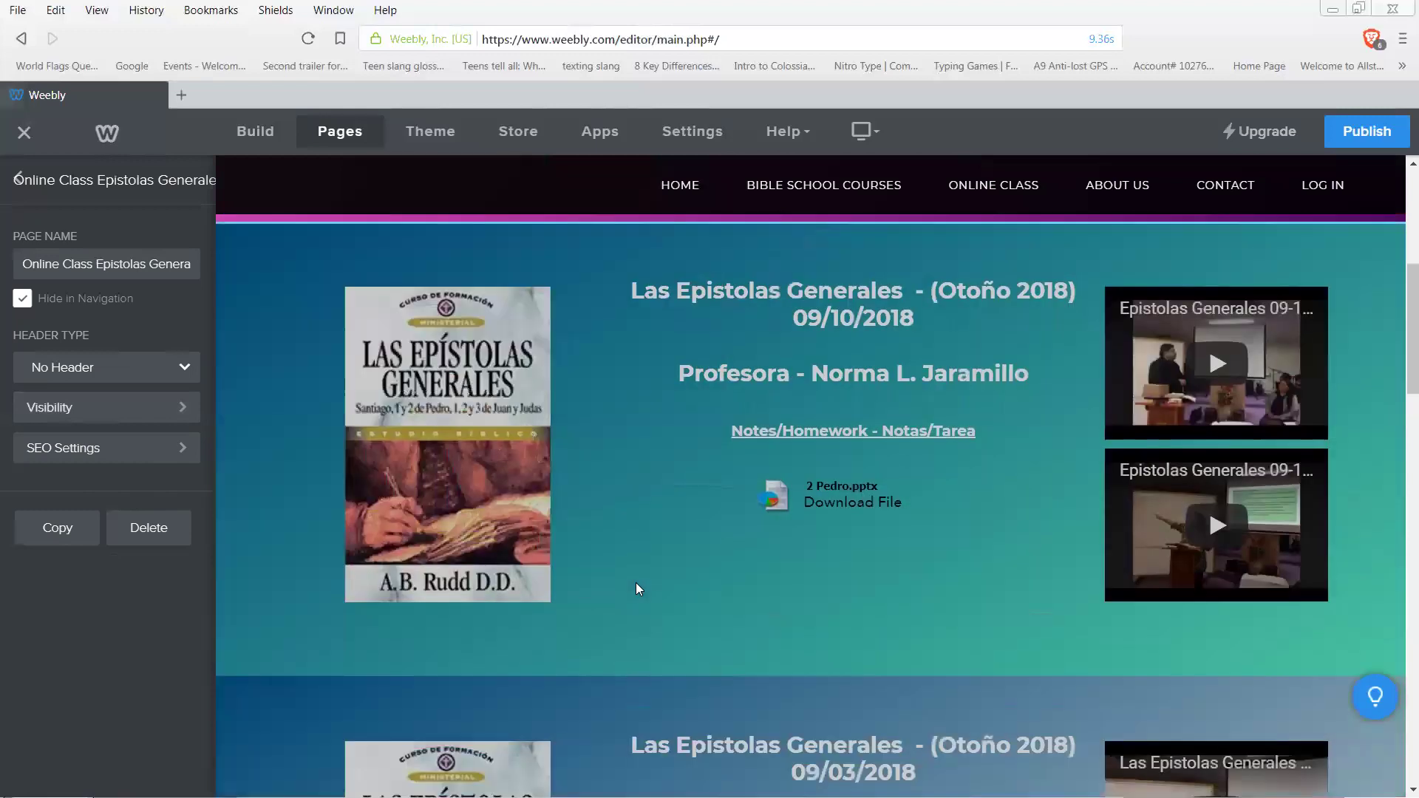
scroll(638, 589, down, 5)
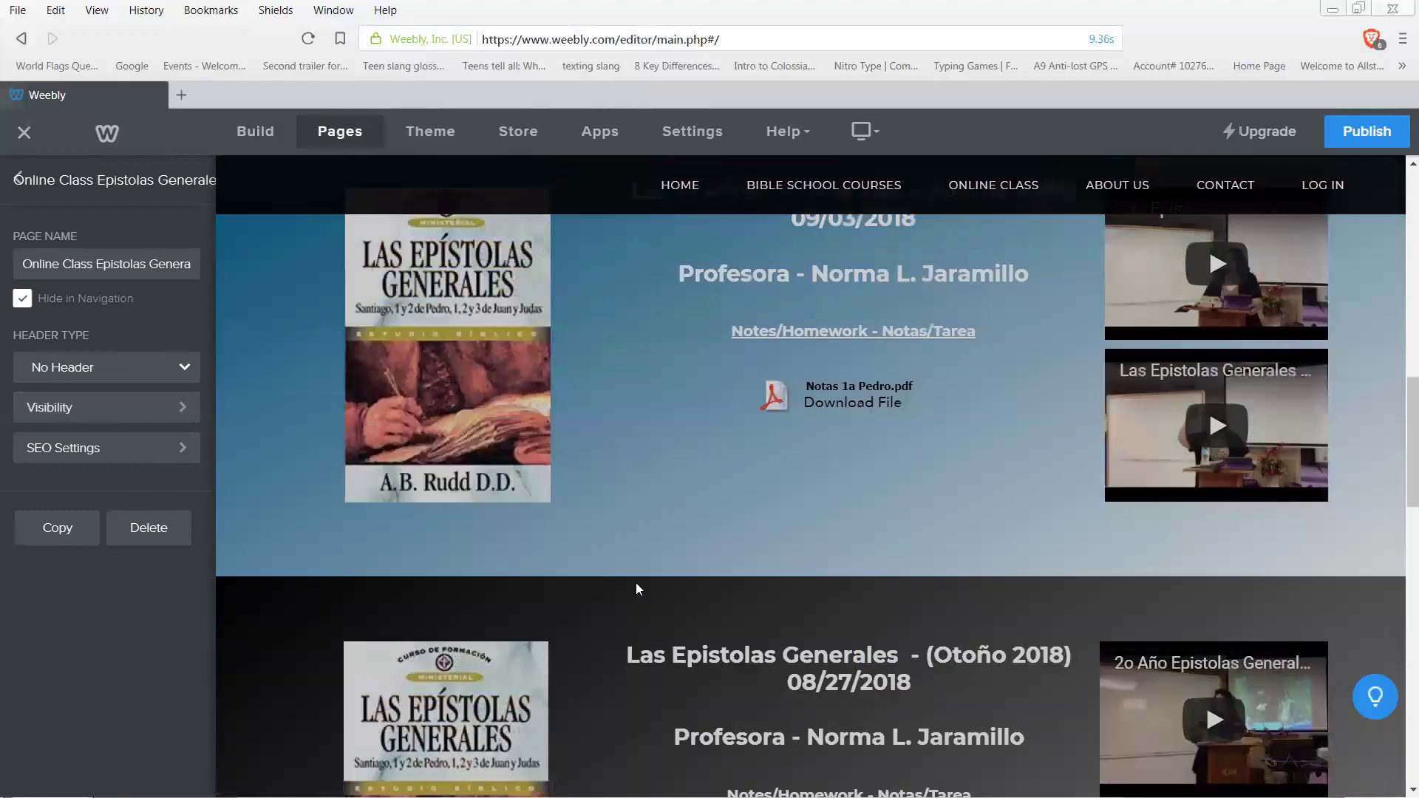
scroll(637, 589, down, 5)
scroll(637, 589, down, 2)
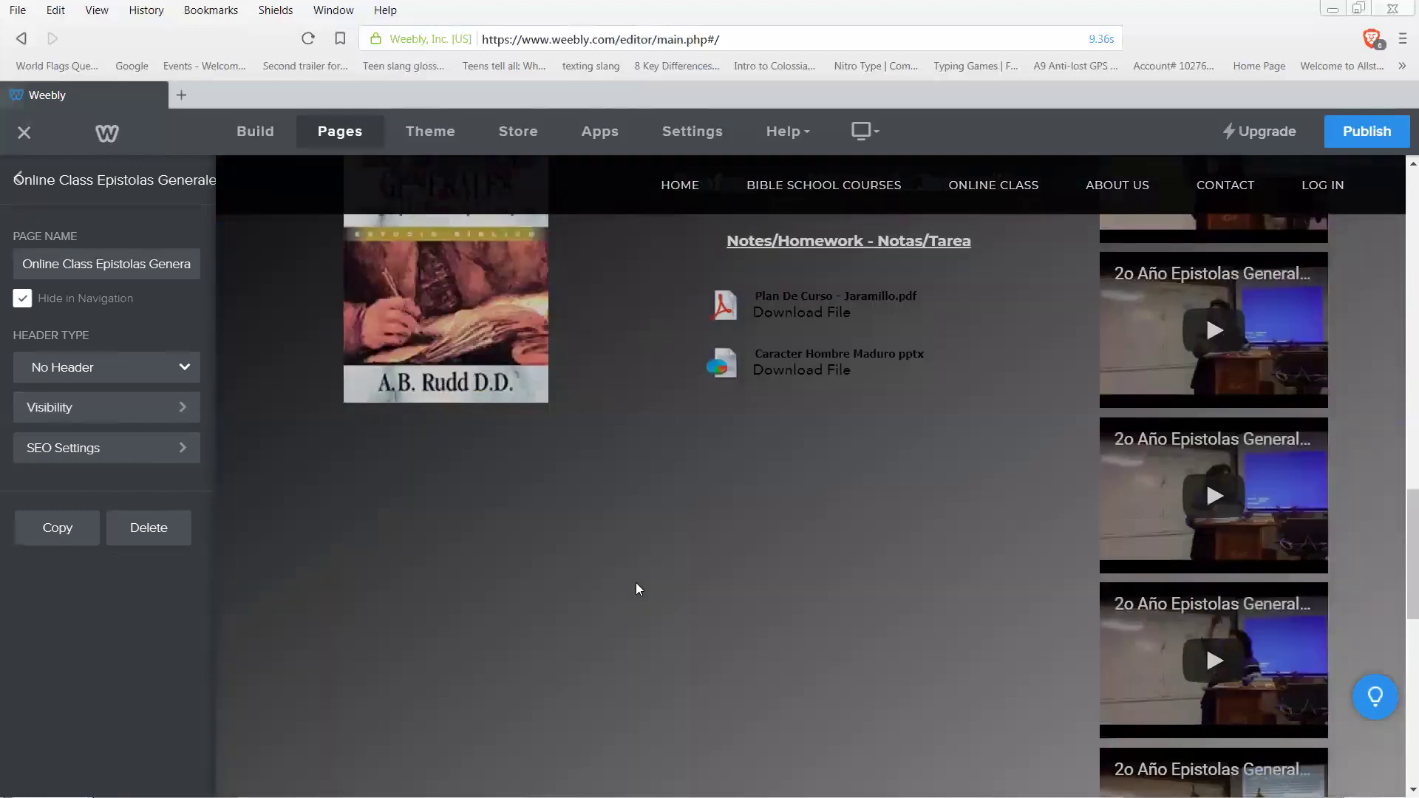
scroll(637, 589, up, 4)
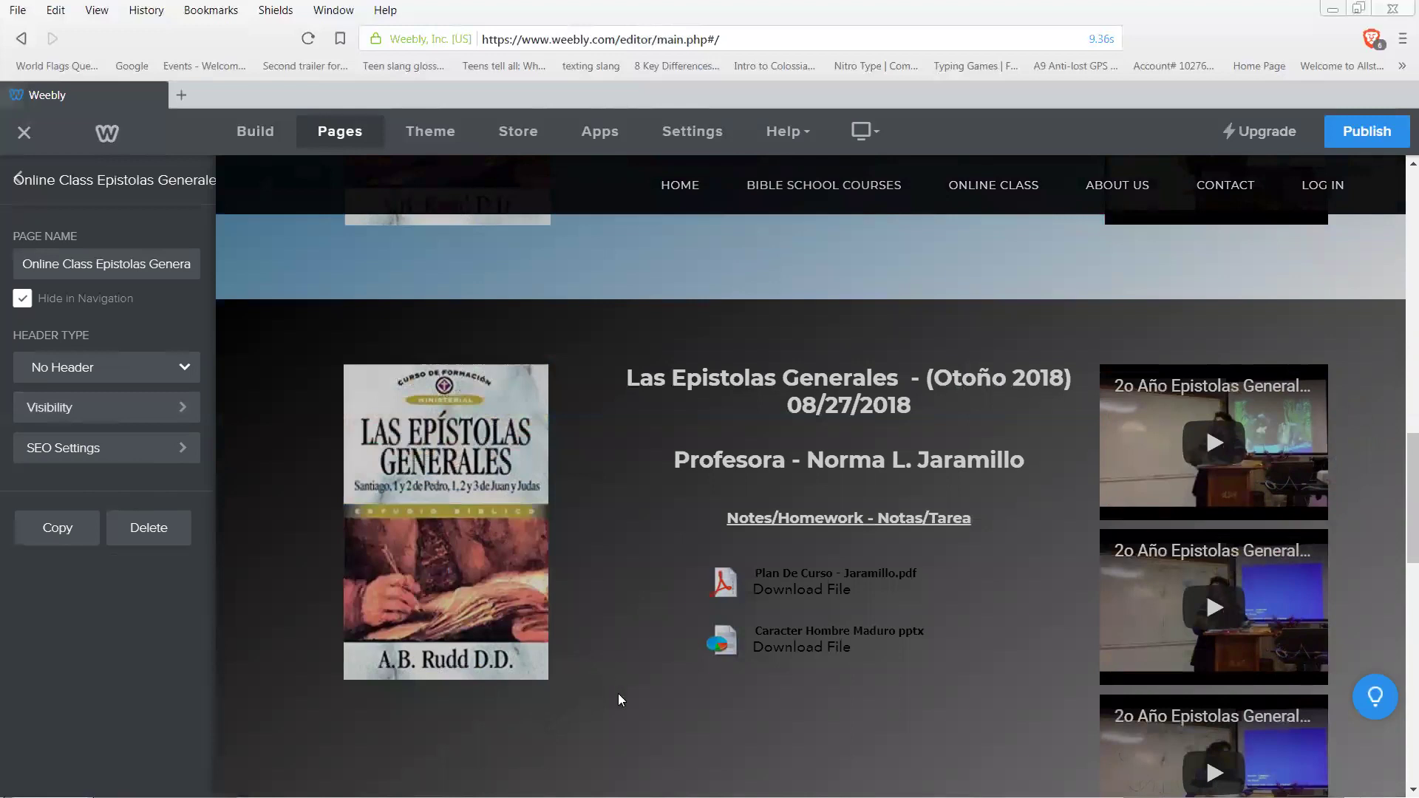
scroll(618, 695, up, 12)
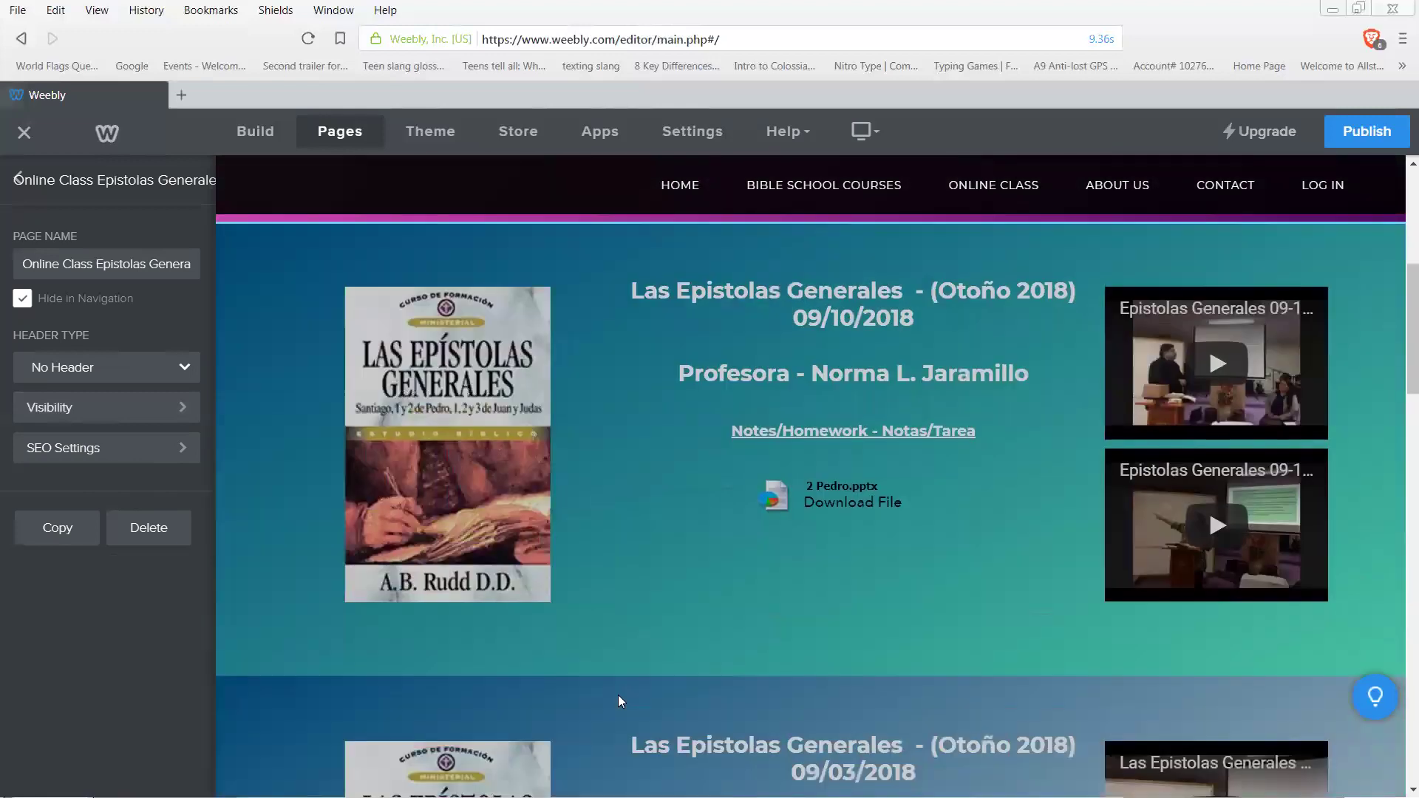
scroll(618, 701, up, 5)
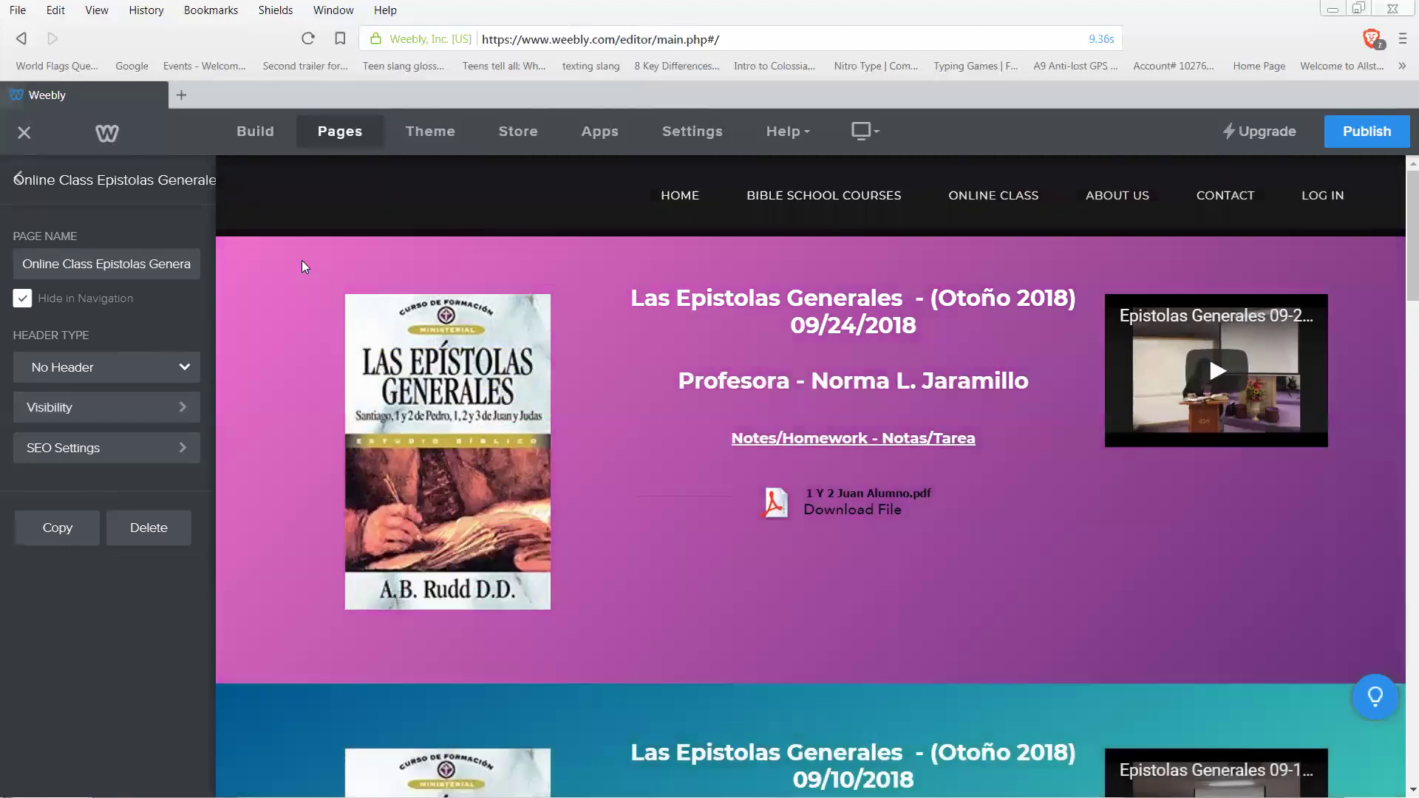
Copy the 09/24/2018 class section onto the same Online Class Epistolas Generales page
mouse_move(301, 260)
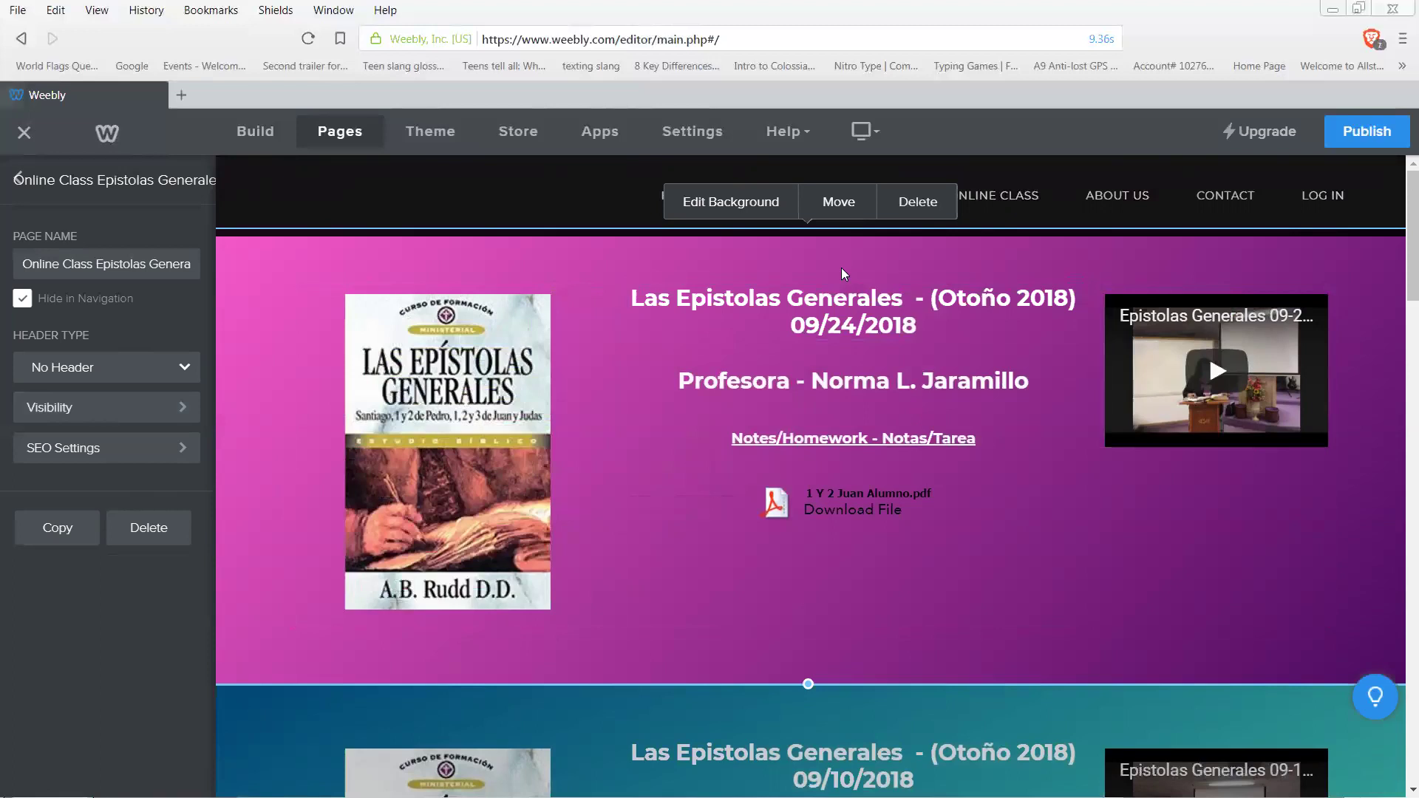
click(836, 204)
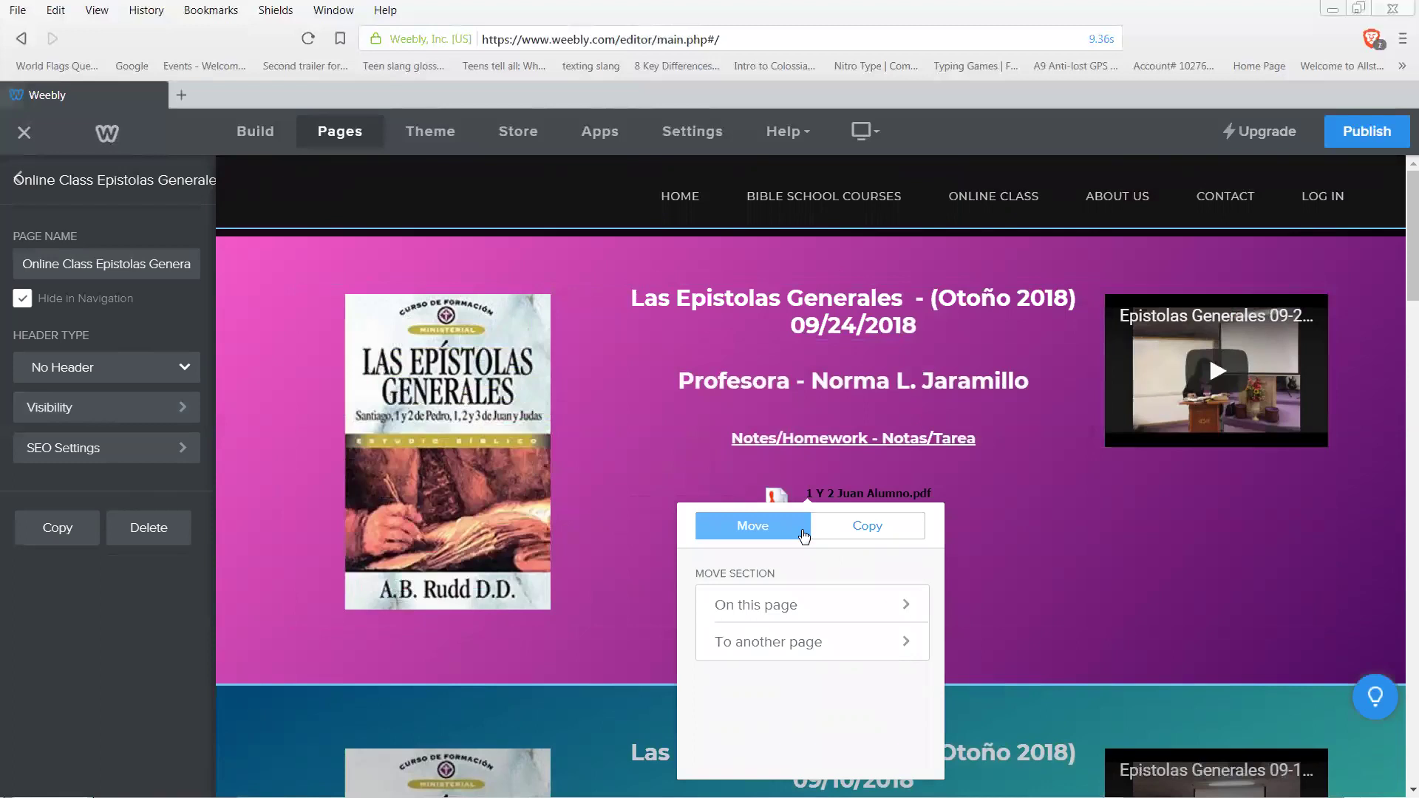
click(868, 531)
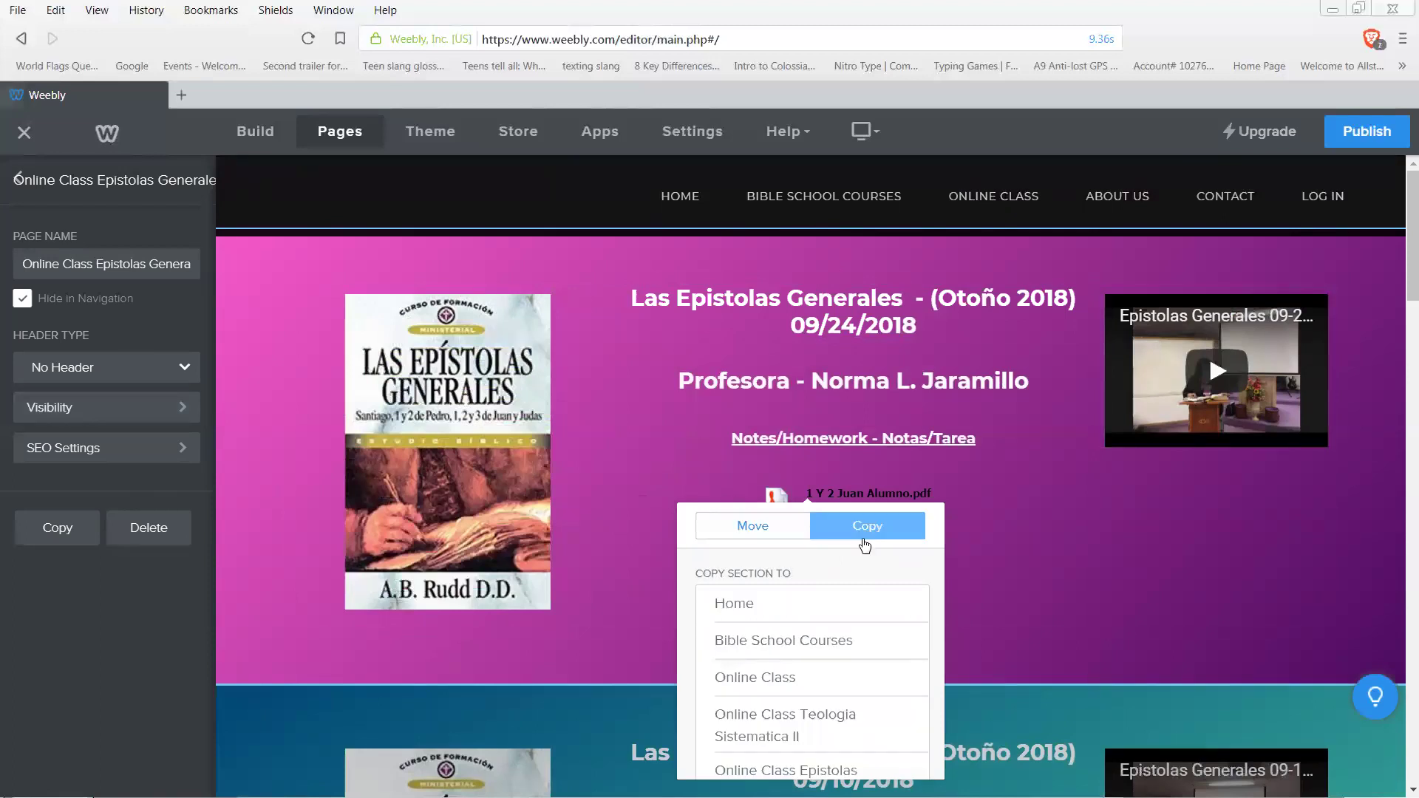
scroll(876, 585, down, 1)
scroll(875, 585, down, 1)
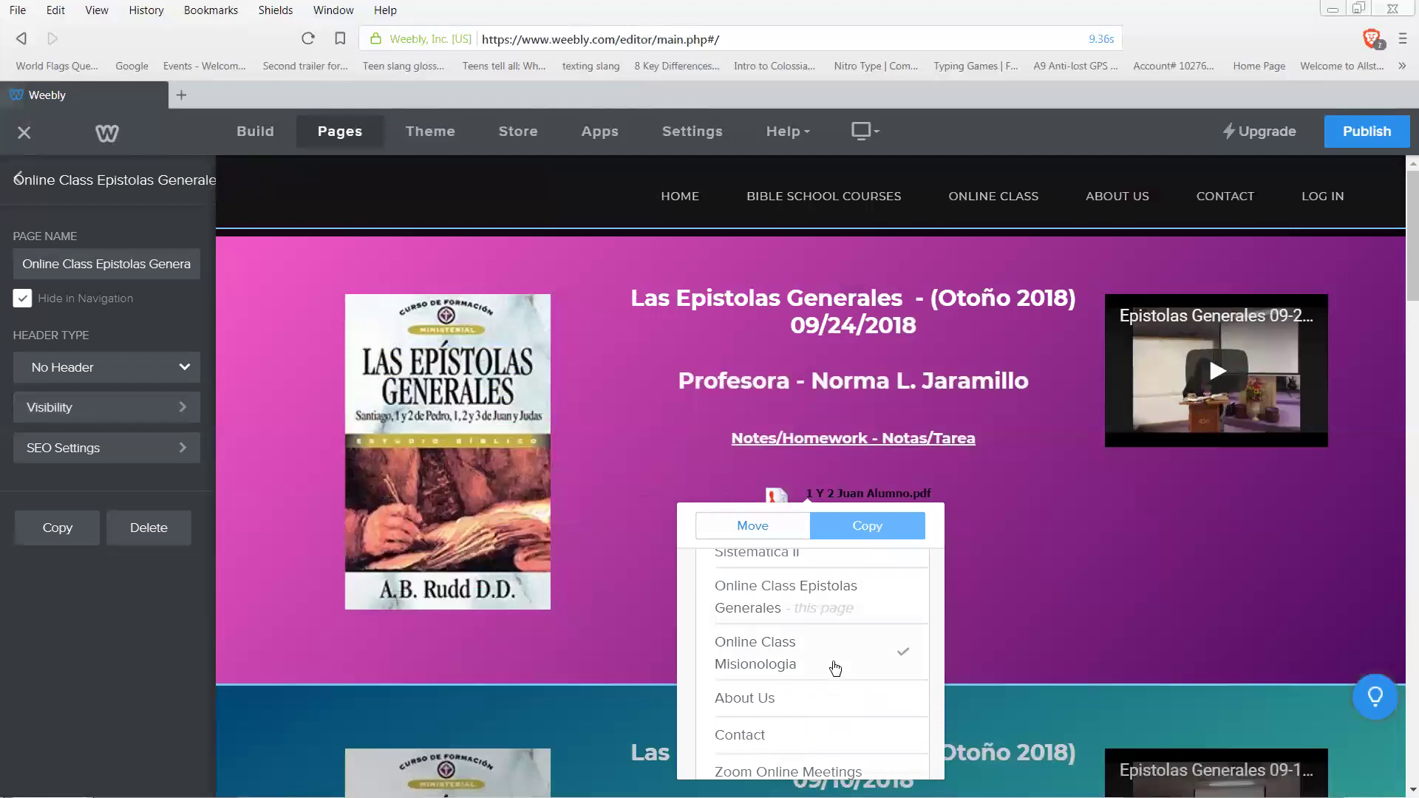
click(832, 601)
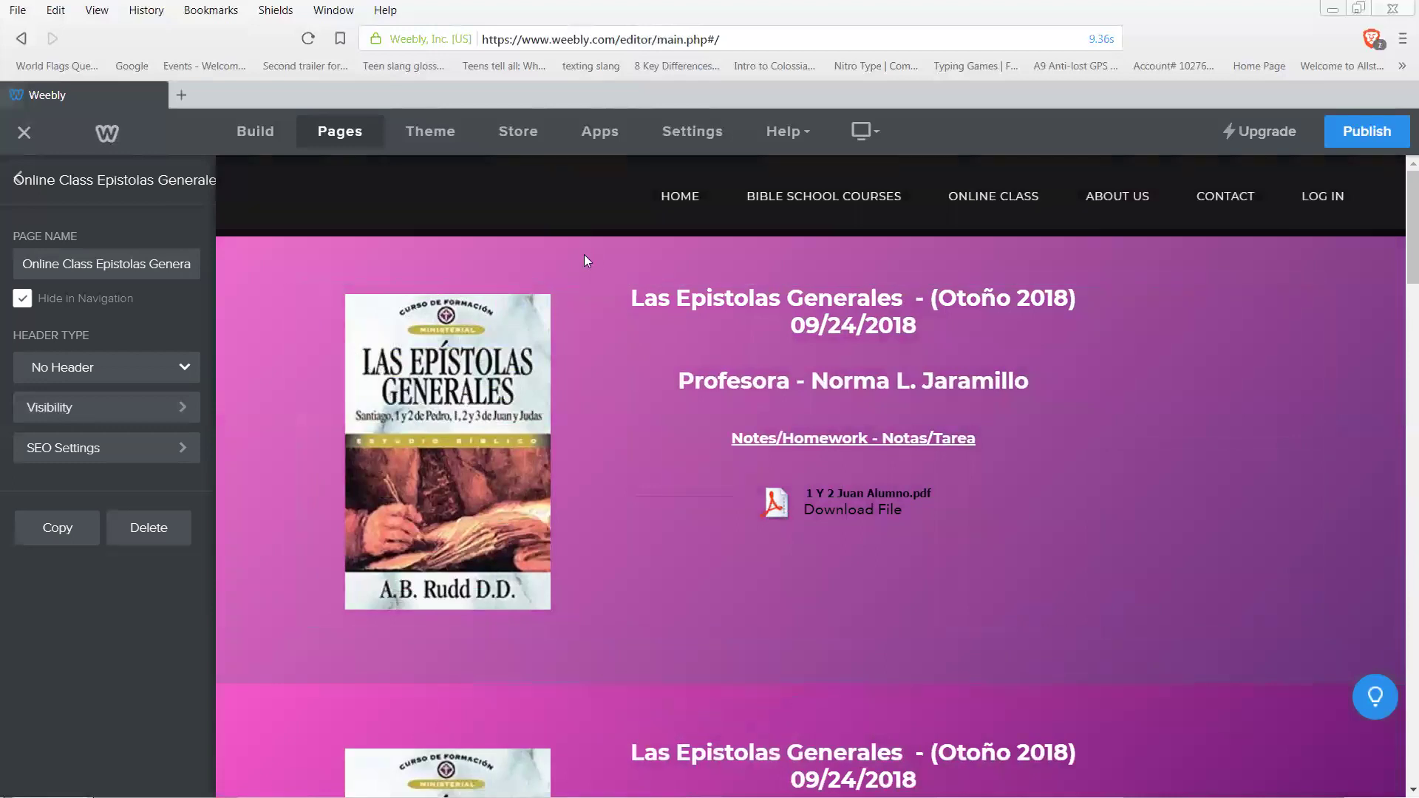
Compare the two identical 09/24/2018 sections and the class section that follows them
click(527, 264)
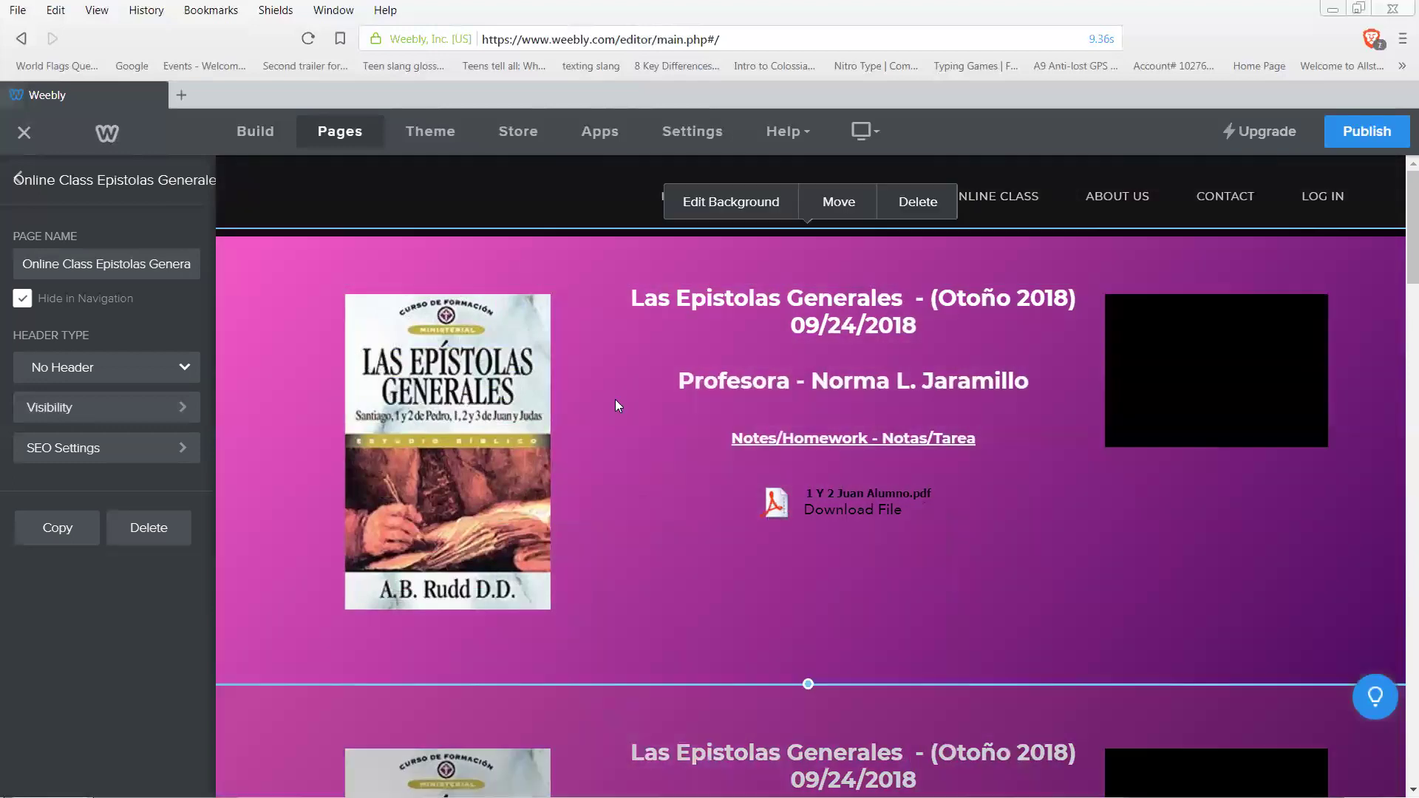
scroll(618, 431, down, 4)
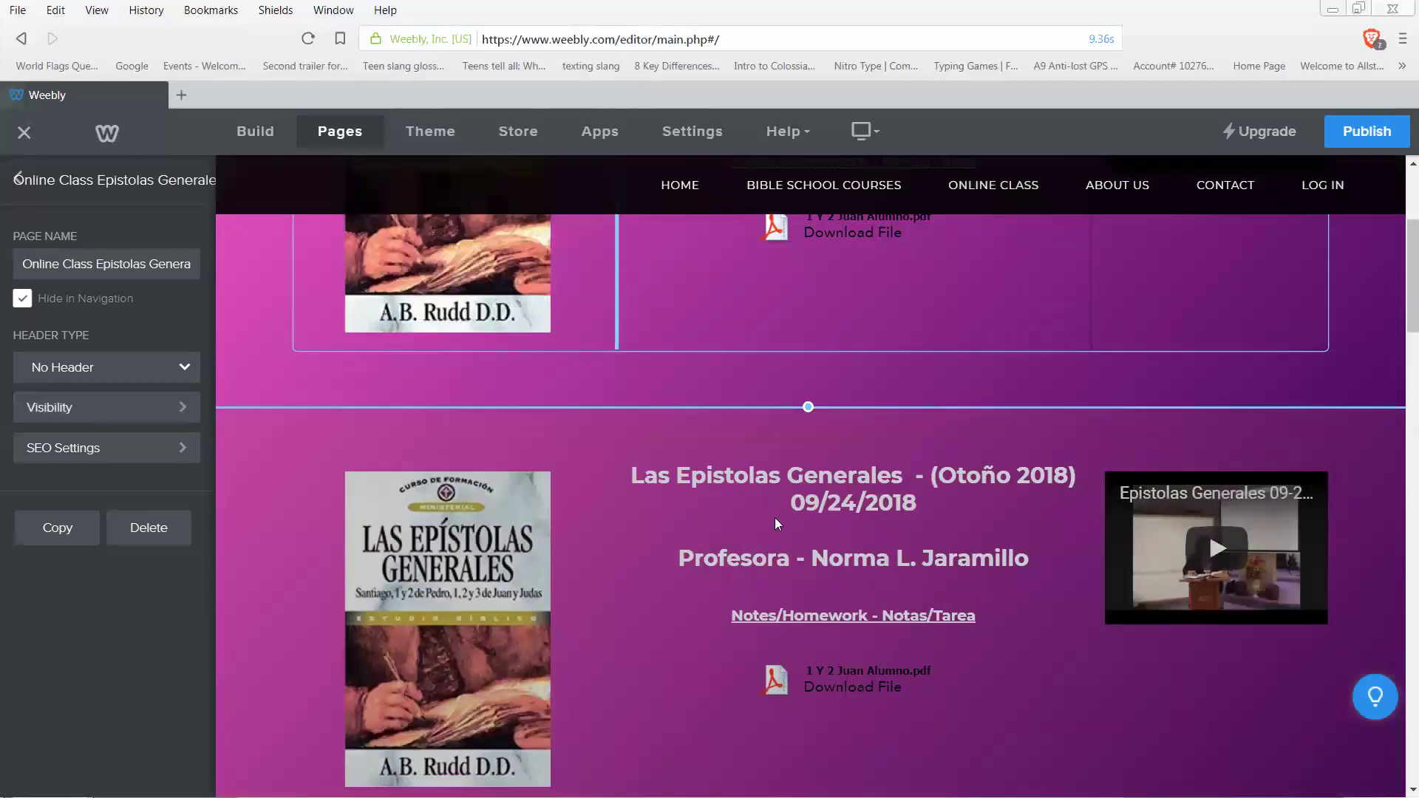
scroll(836, 554, down, 5)
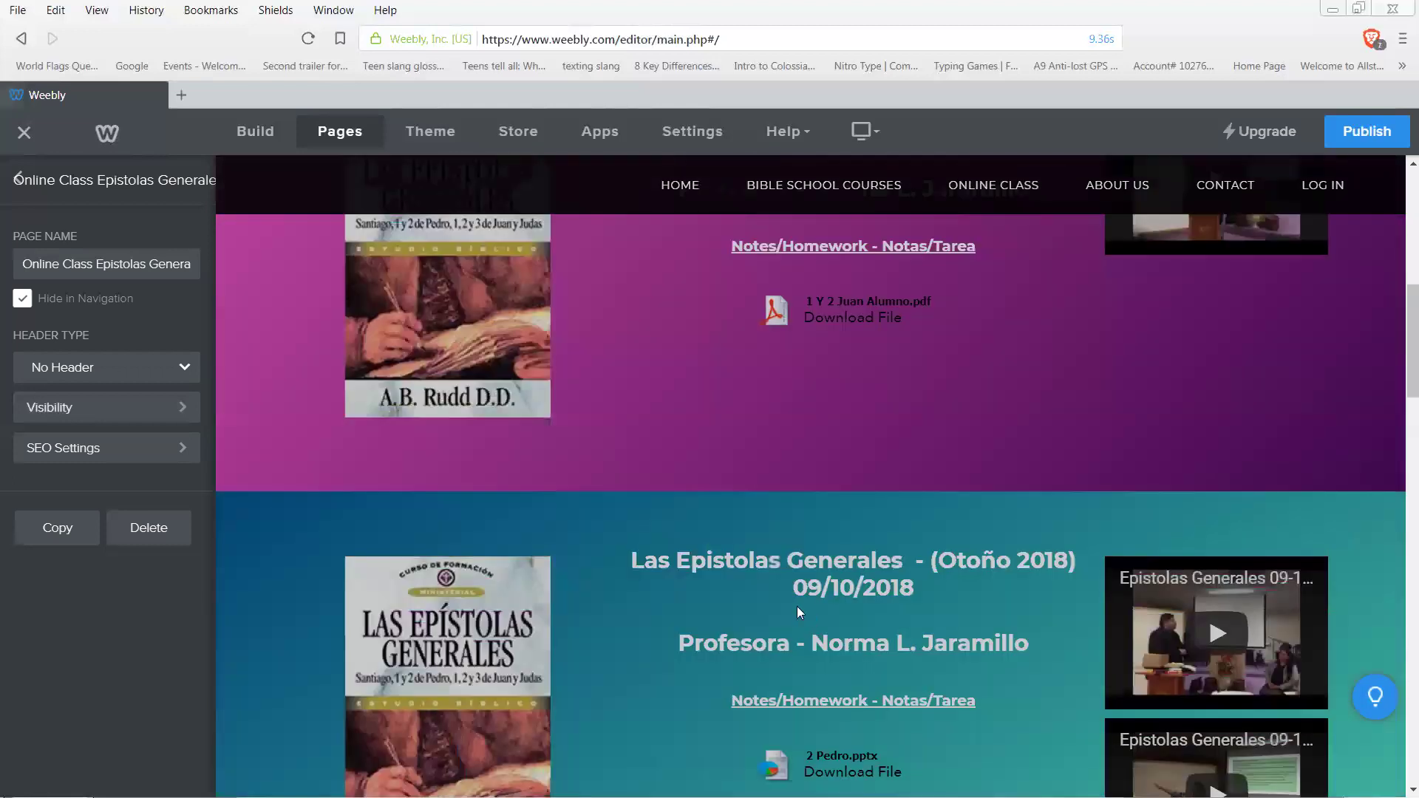
scroll(854, 603, down, 2)
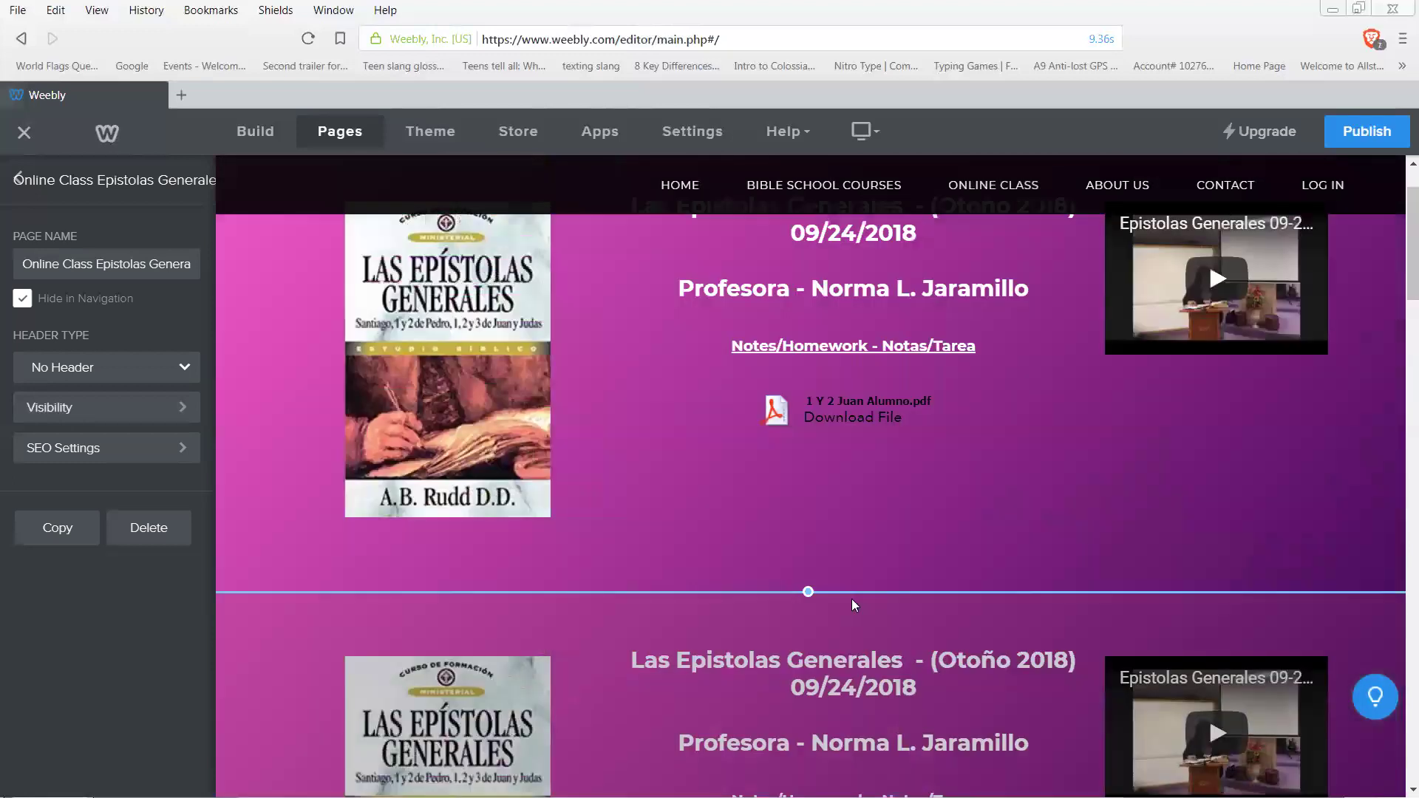
scroll(831, 612, up, 1)
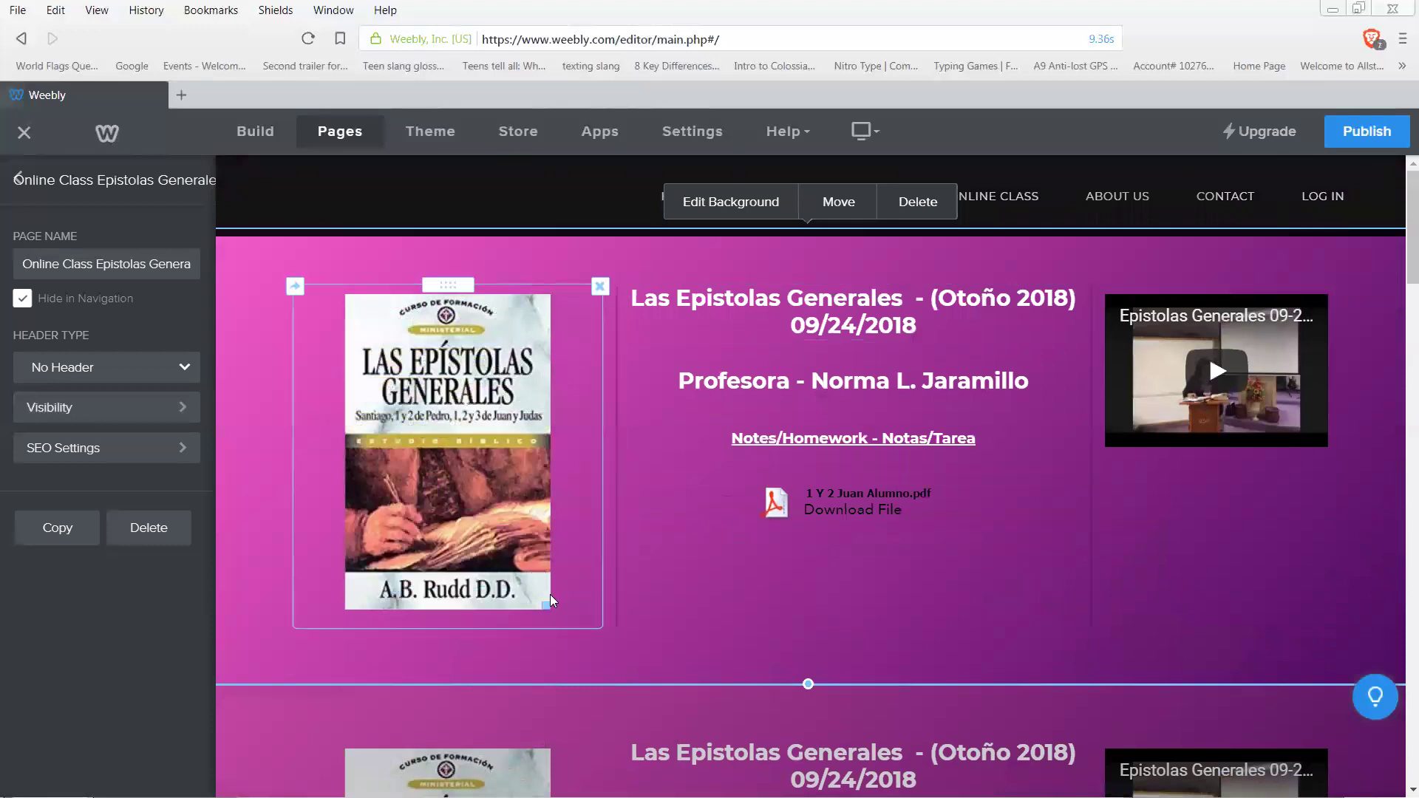
scroll(547, 584, down, 4)
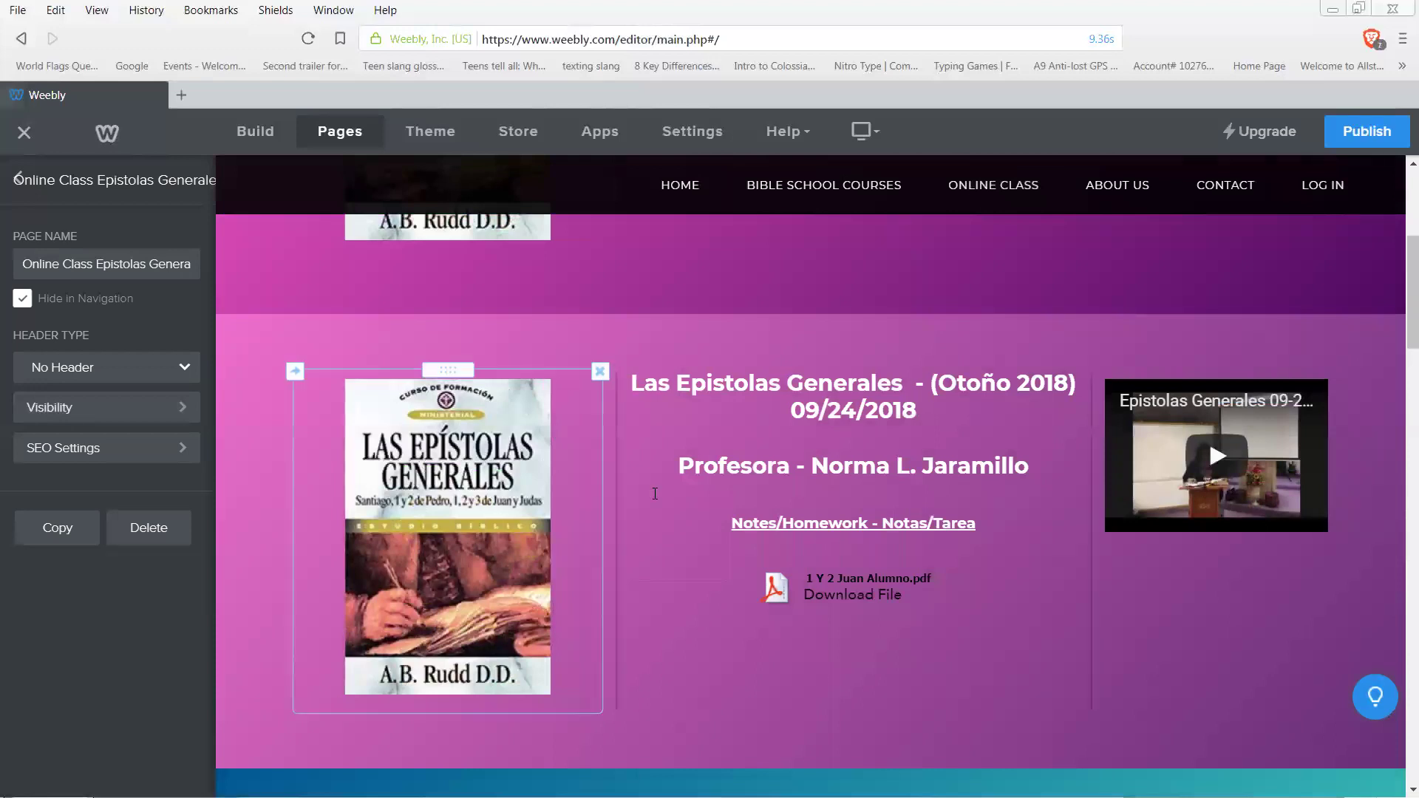
scroll(694, 579, up, 4)
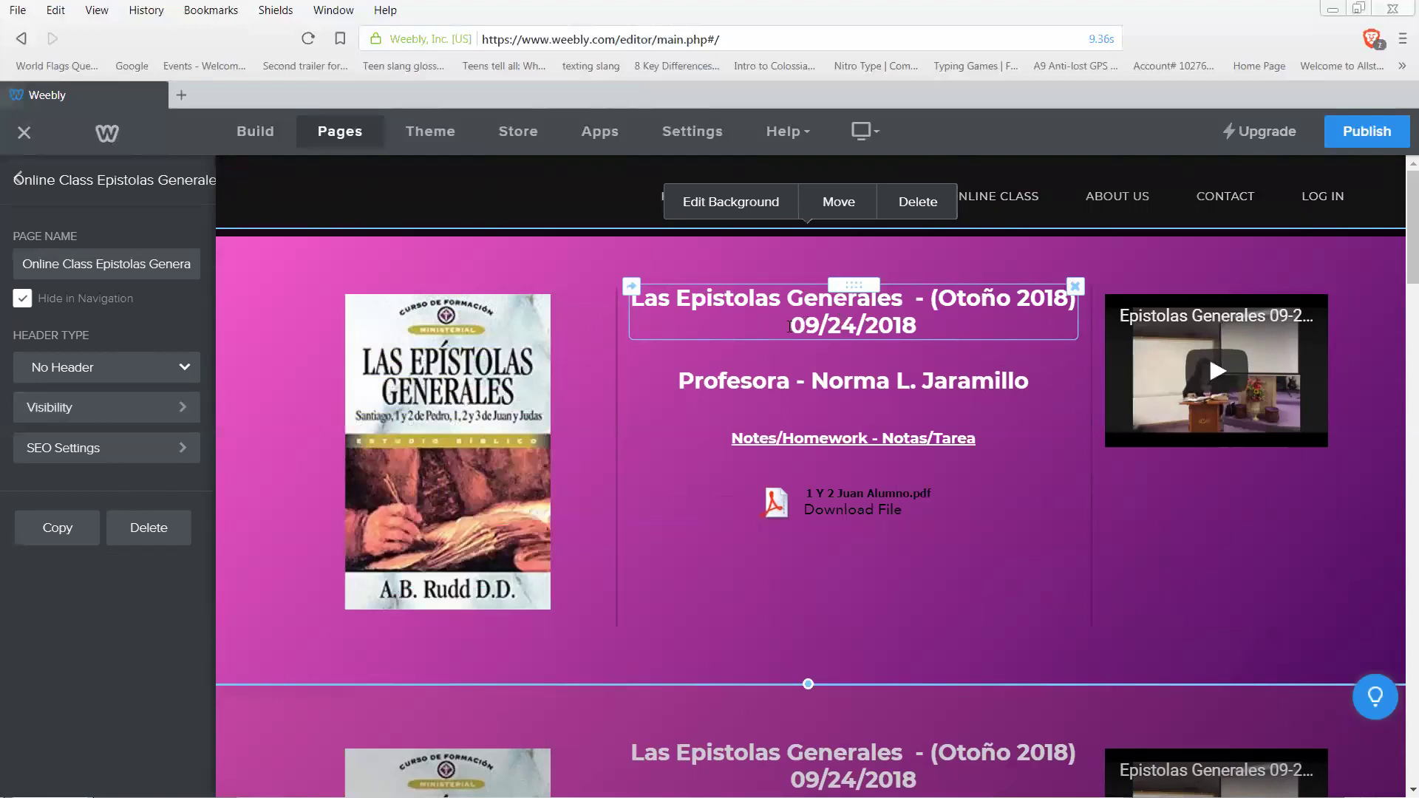
Change the date in the first section's heading to 10/01/2018
drag(790, 326, 816, 326)
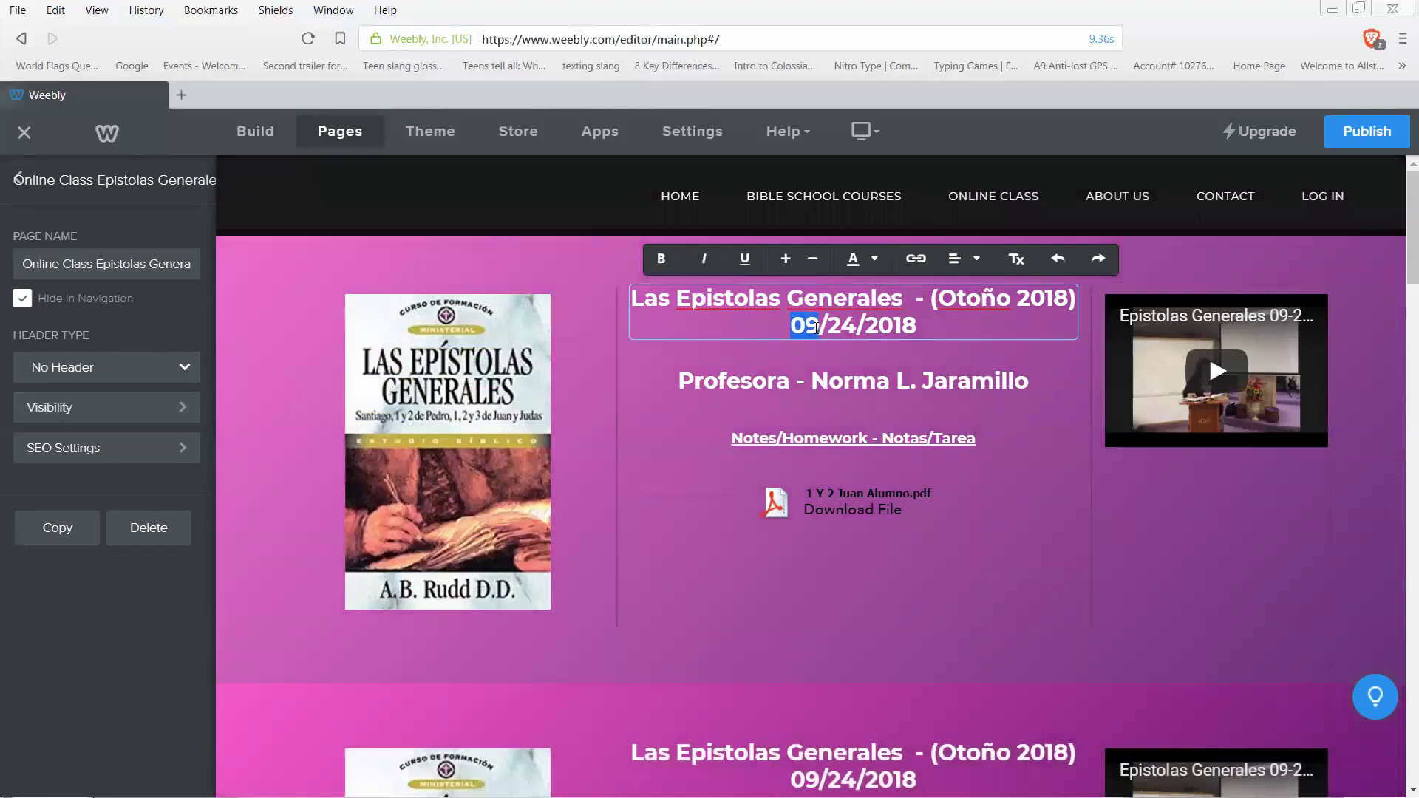
text(10)
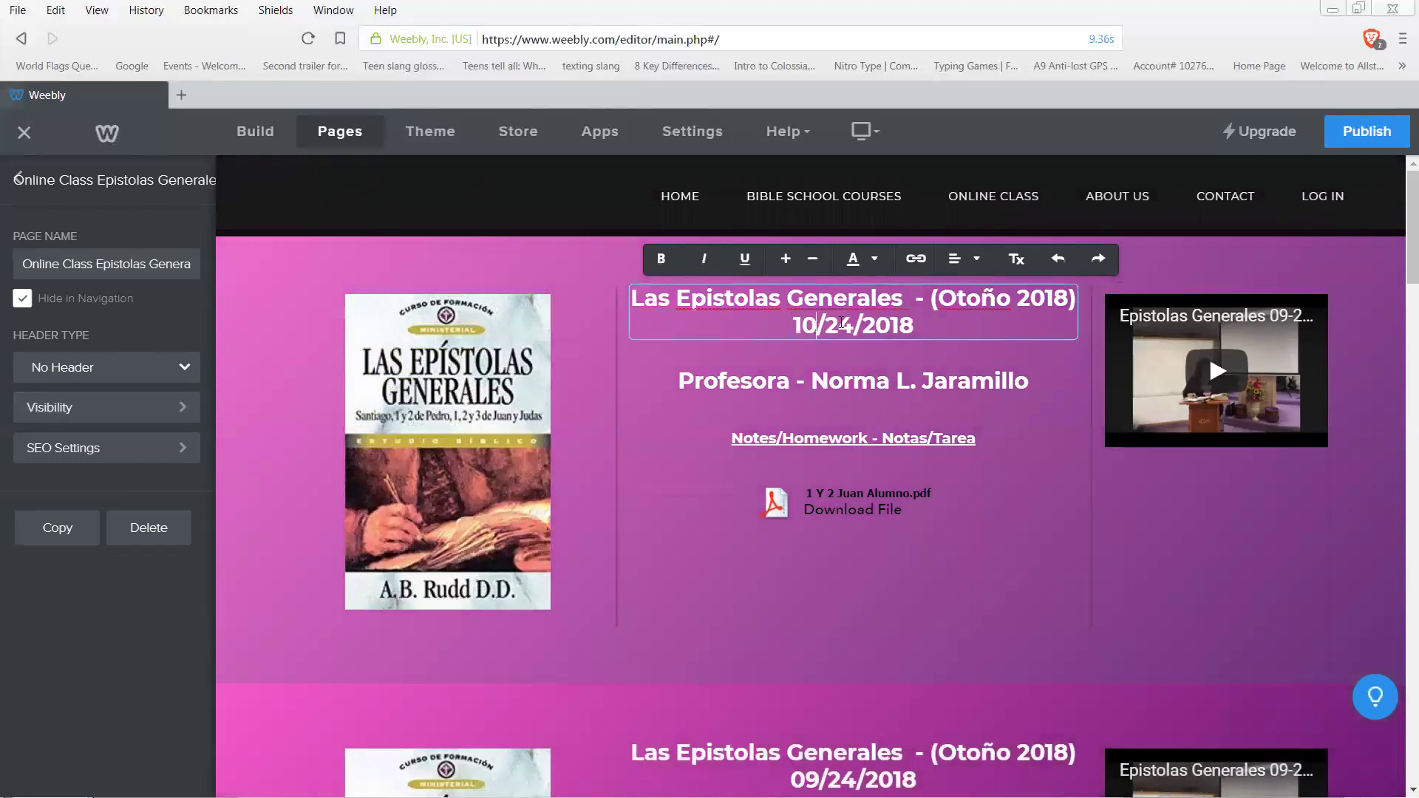
drag(825, 325, 850, 326)
text(01)
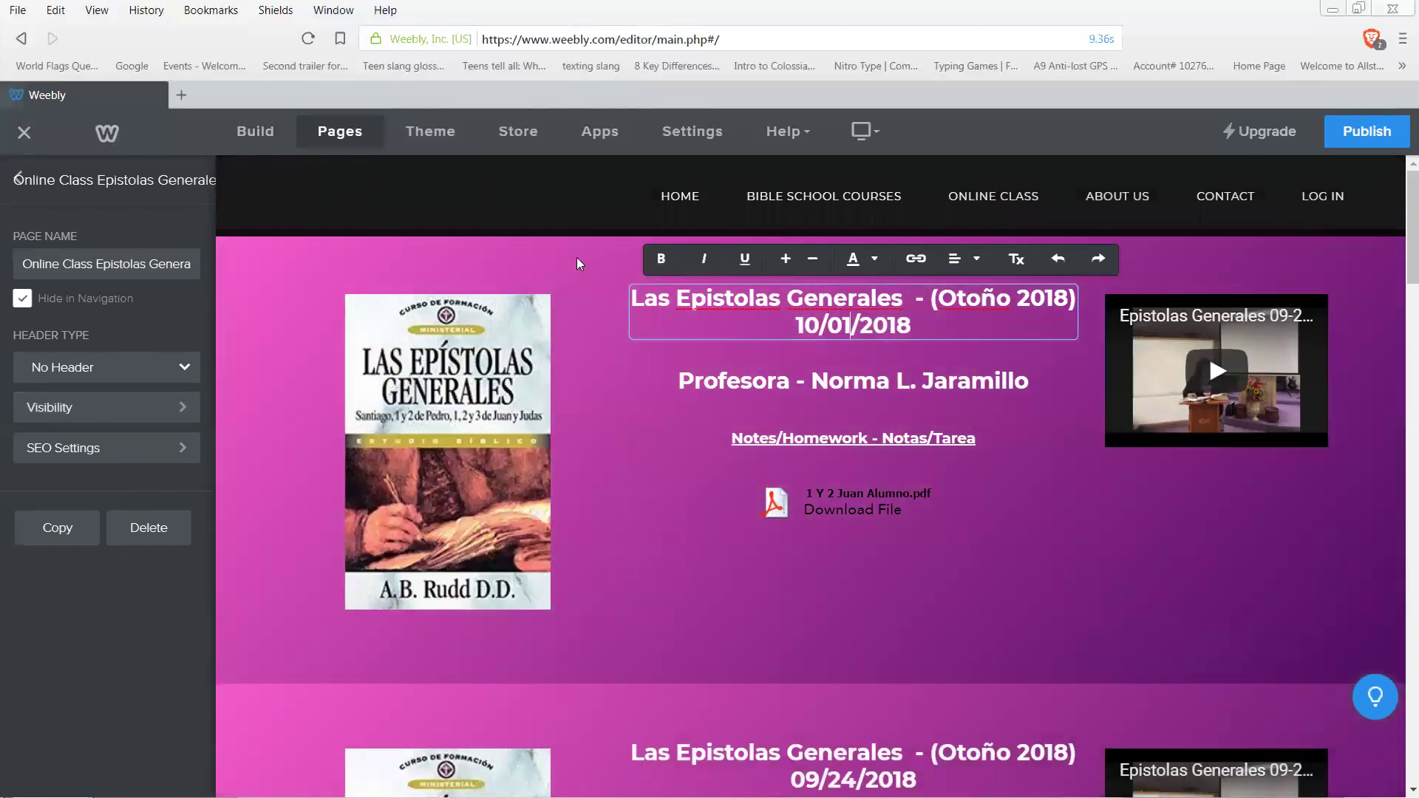
click(578, 260)
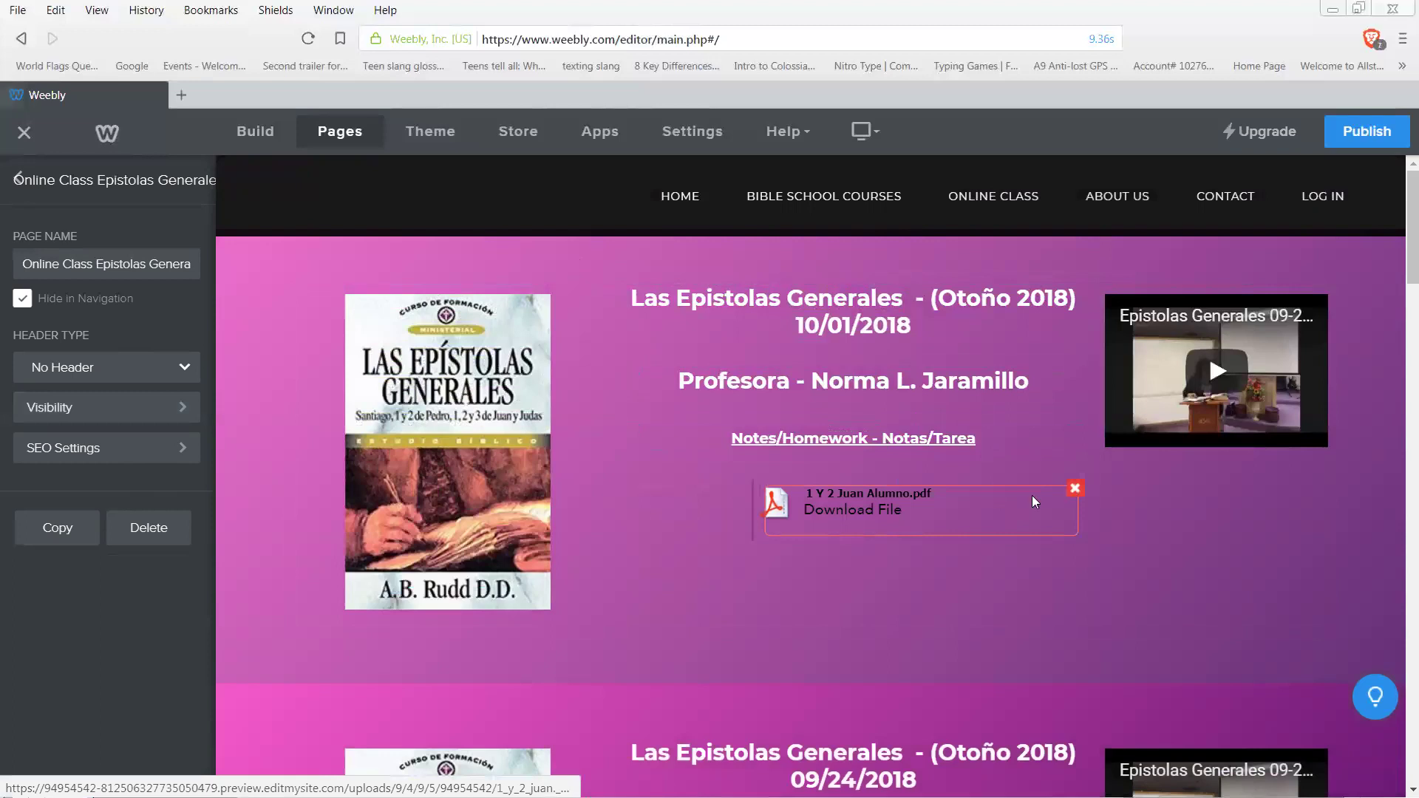
click(887, 515)
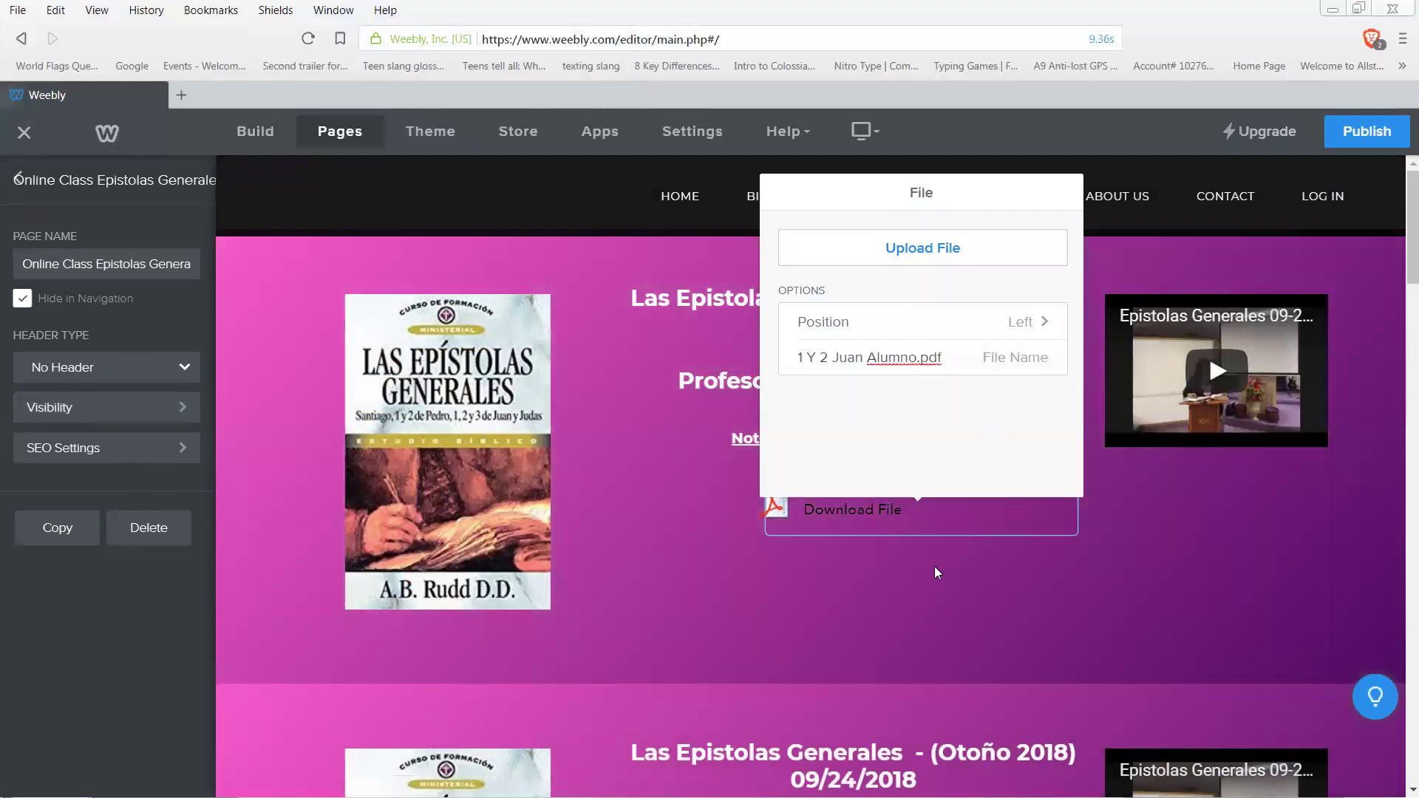
click(1003, 545)
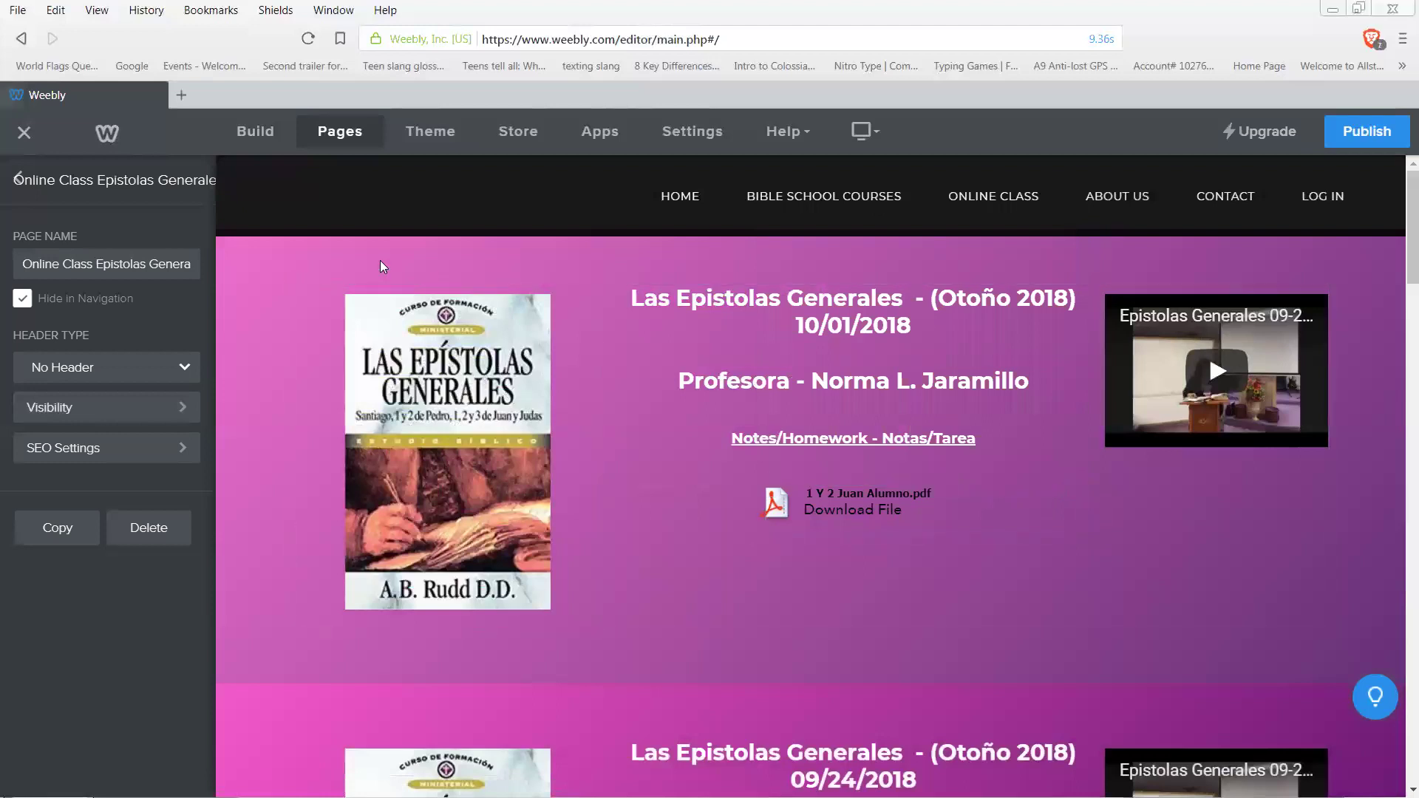
mouse_move(380, 260)
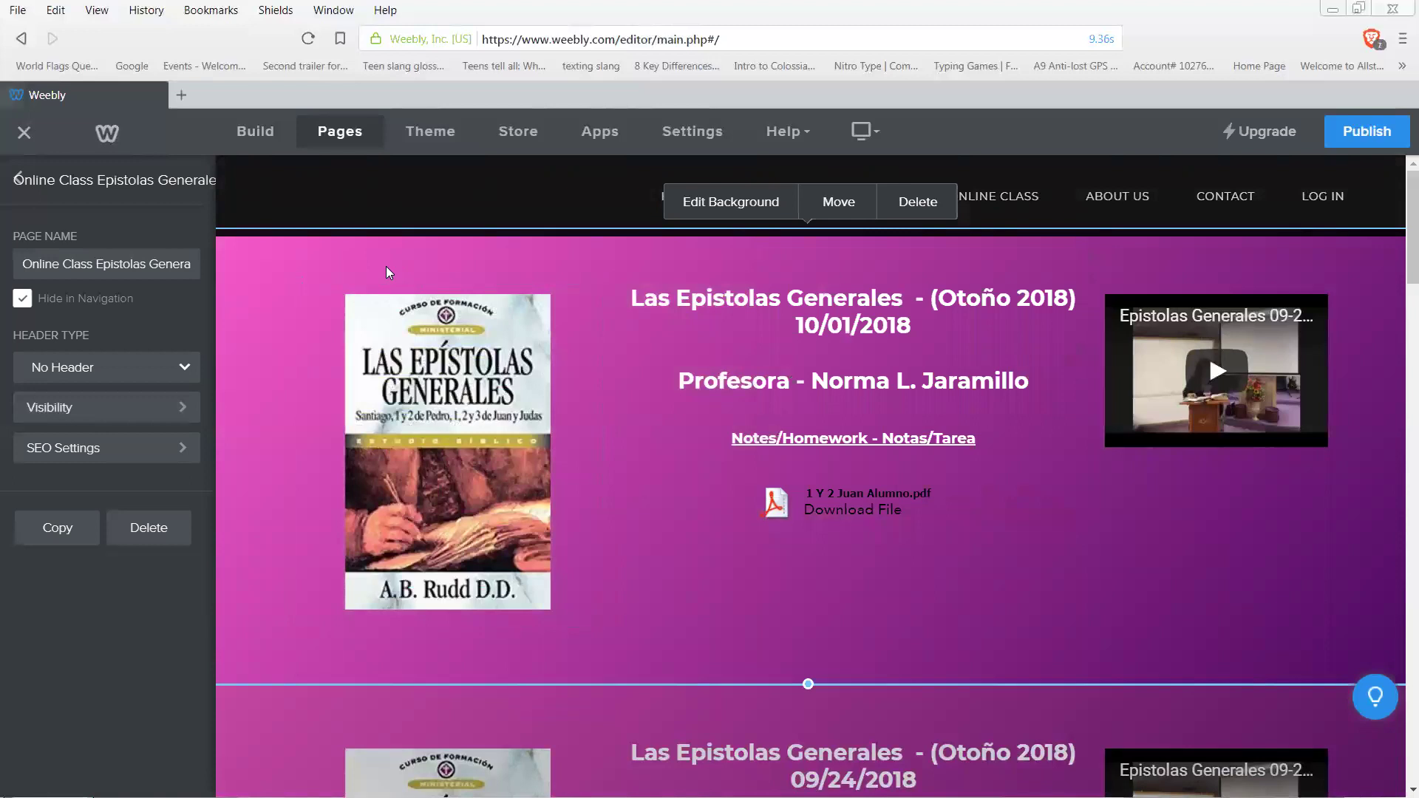
Add an empty File element above 1 Y 2 Juan Alumno.pdf in the 10/01/2018 section and delete that PDF's element
click(256, 131)
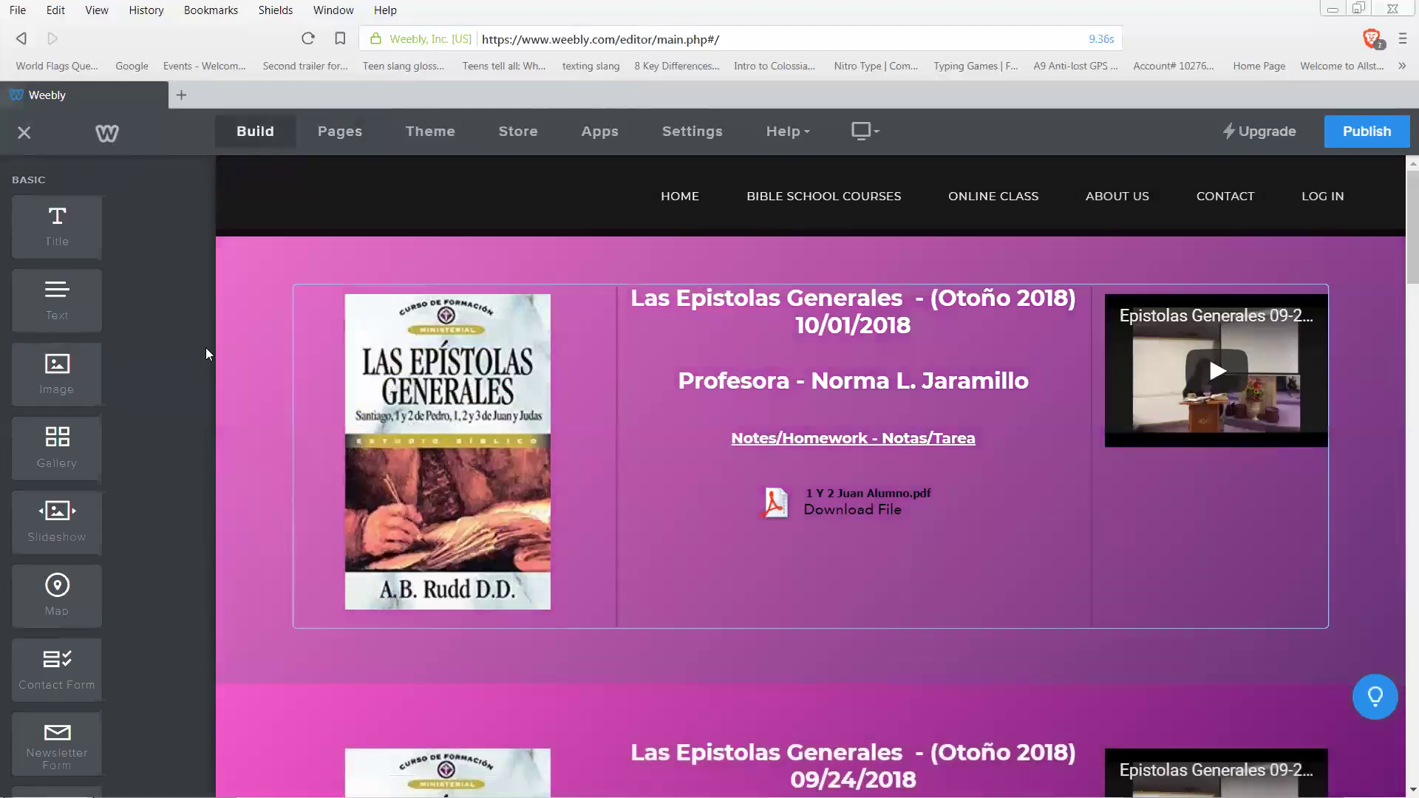
scroll(141, 580, down, 10)
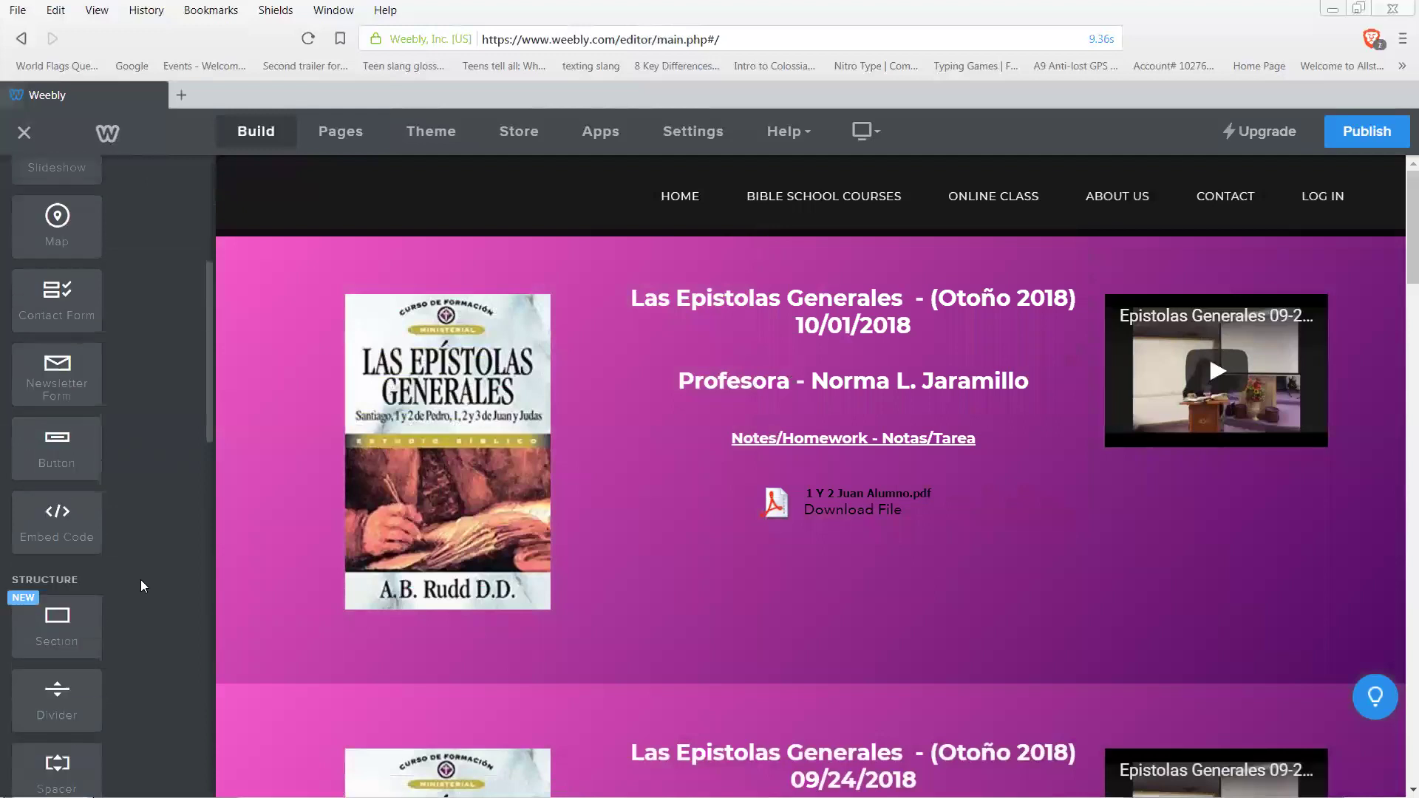
scroll(140, 586, down, 4)
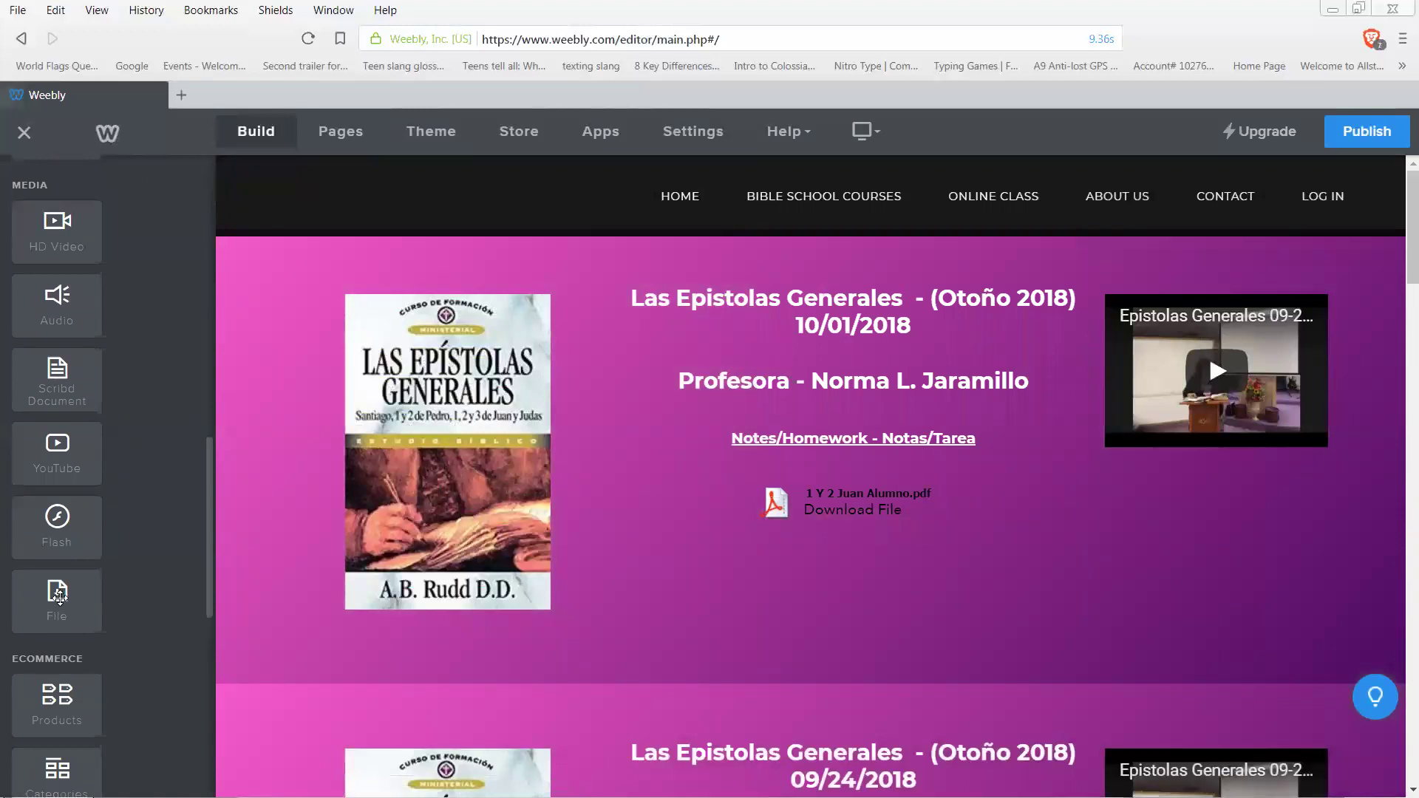
drag(59, 597, 882, 497)
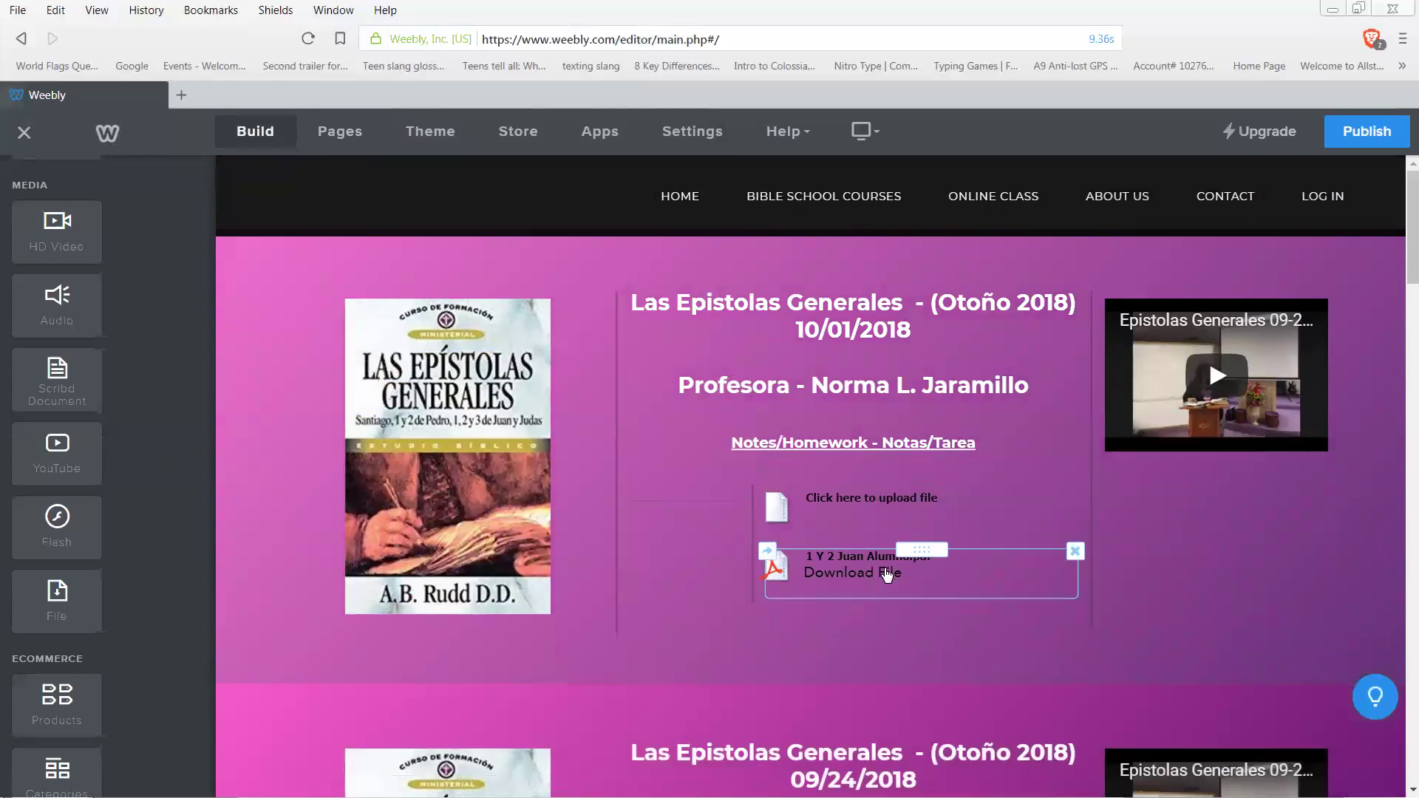
click(1077, 552)
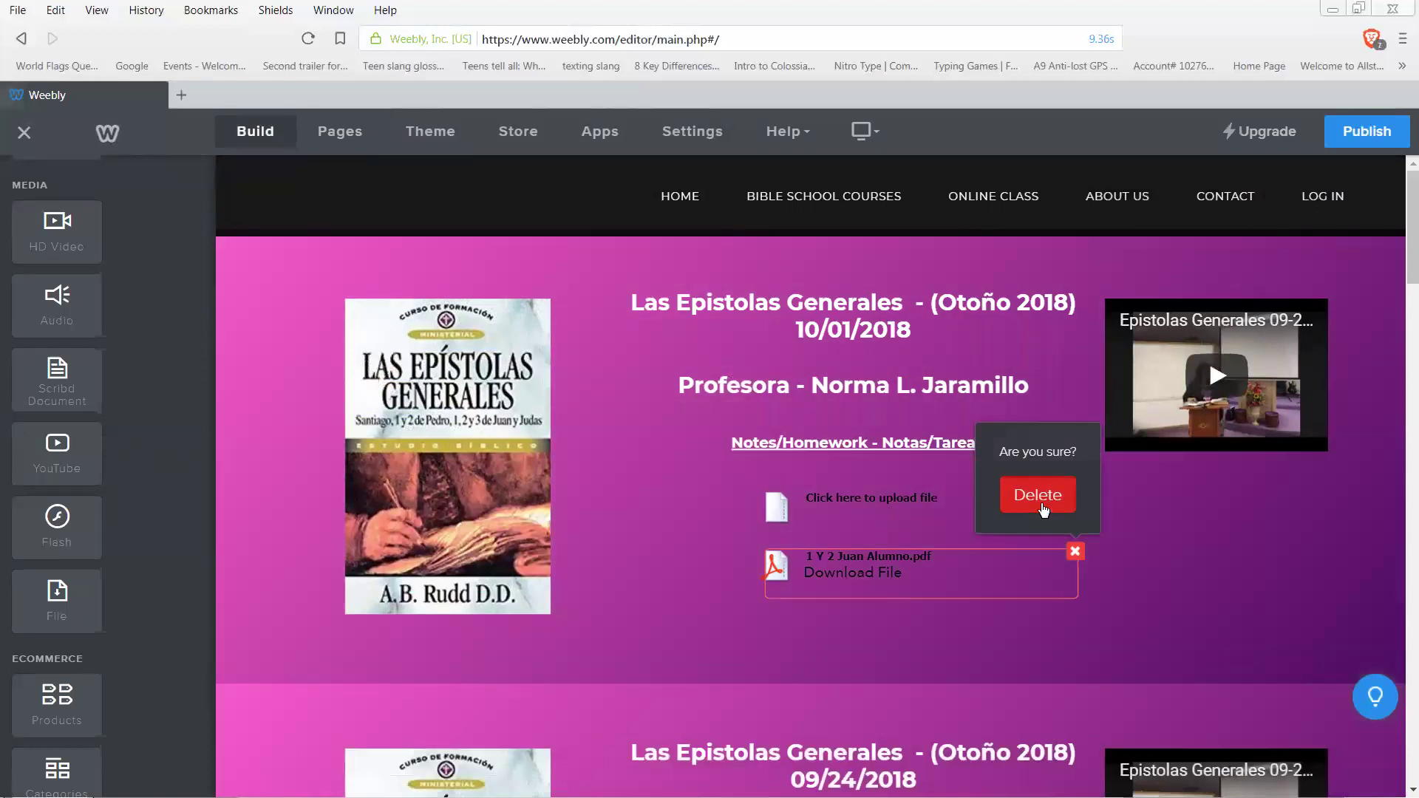
click(1037, 495)
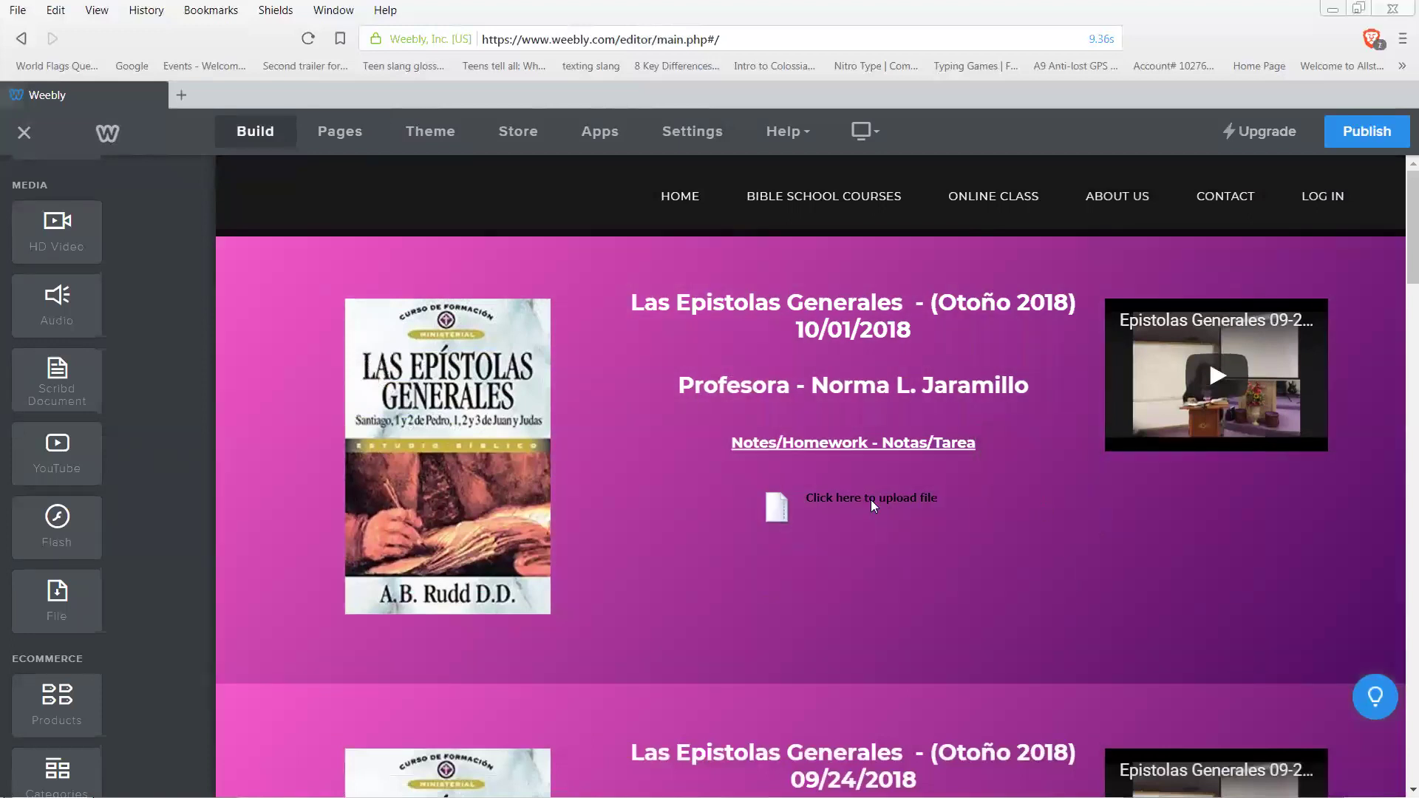
Try to name the empty file element "No Hay Tarea/ No Homework" and open its file upload, cancelling without choosing a file
click(871, 500)
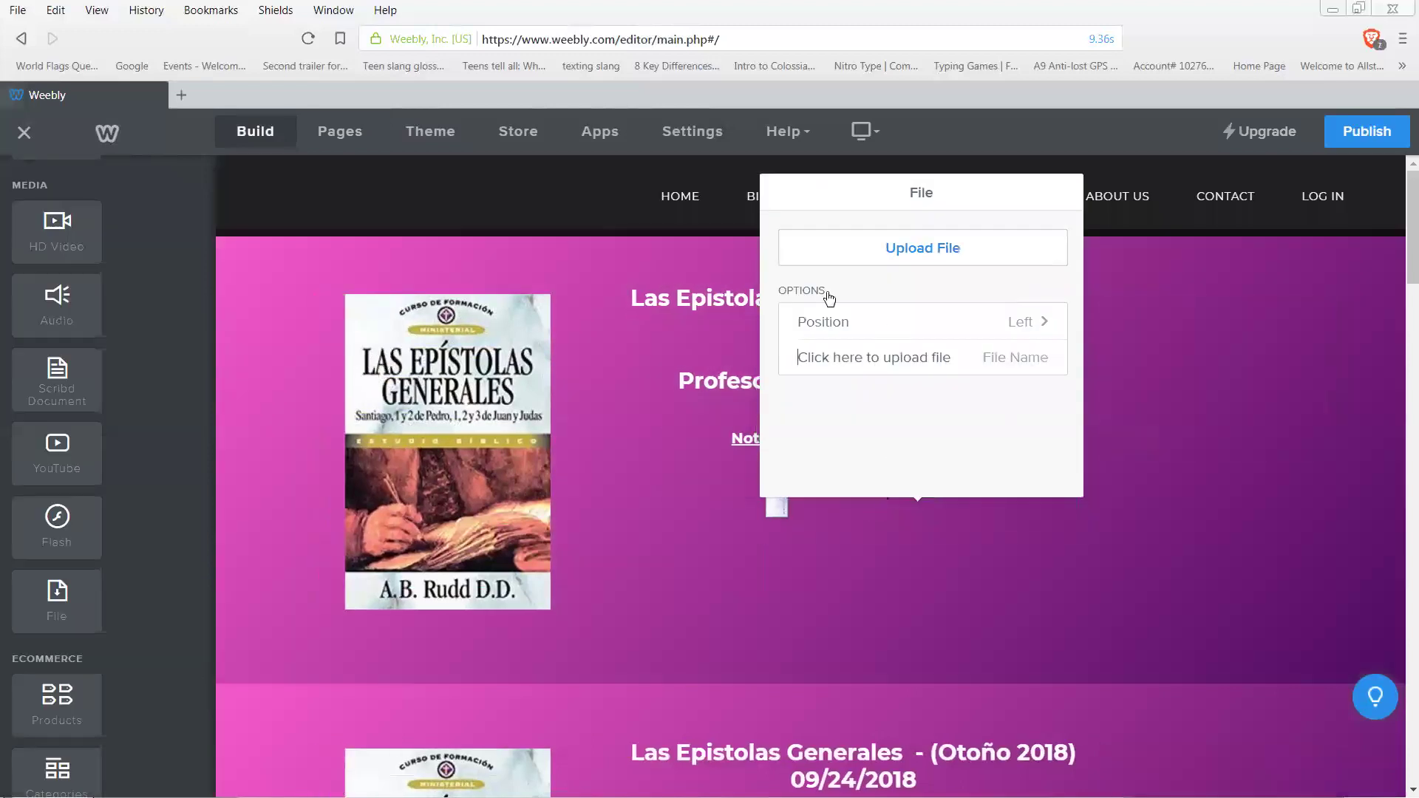
click(964, 359)
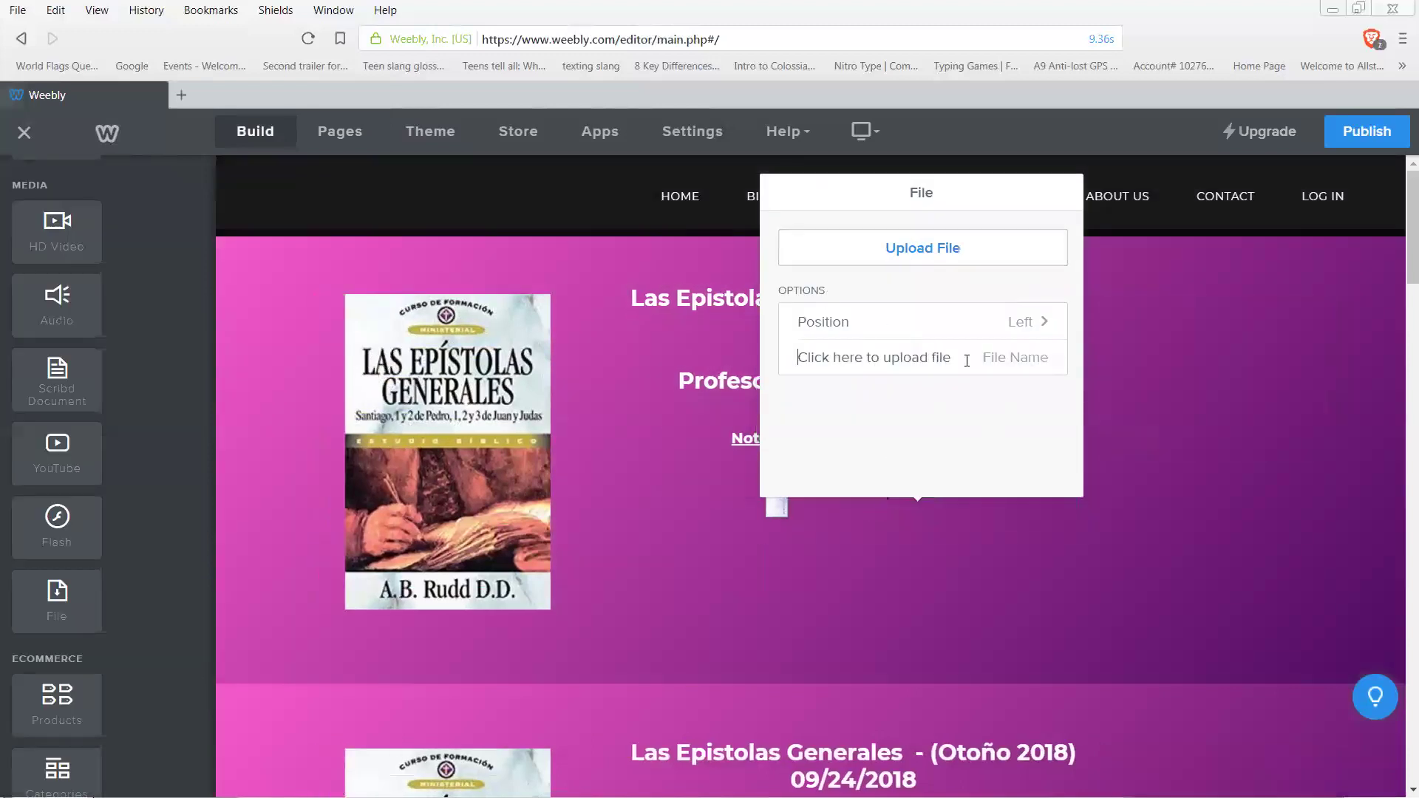
drag(952, 360, 778, 361)
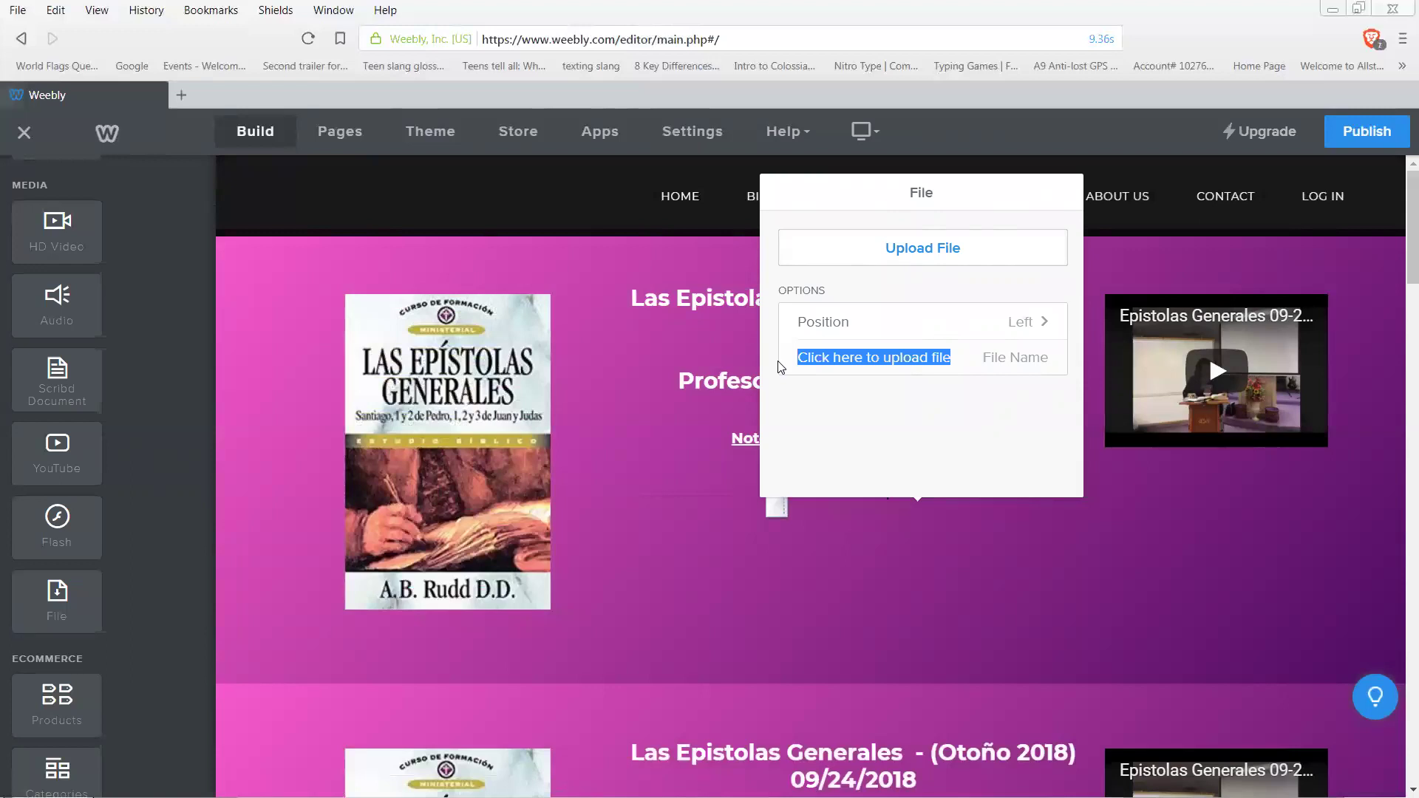
text(N)
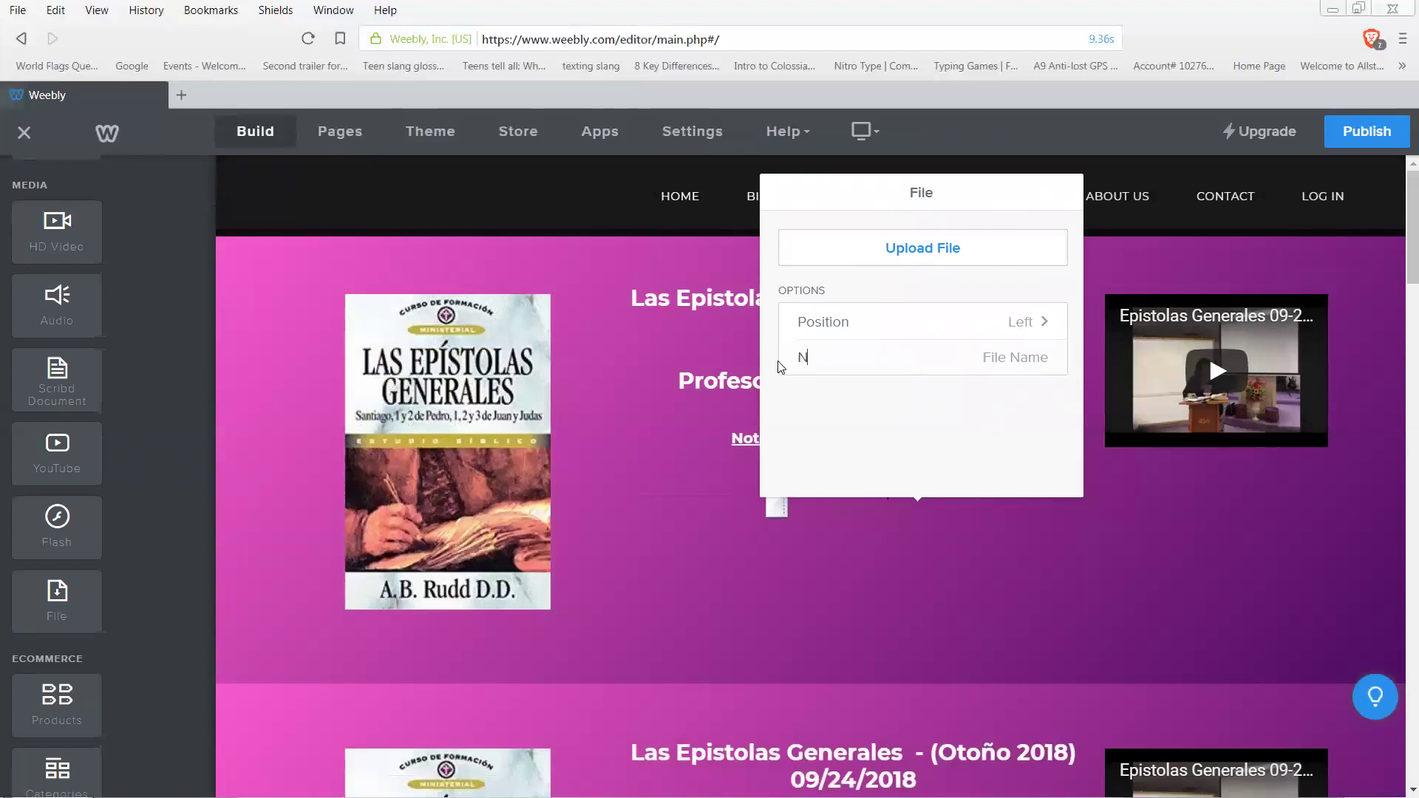
text(o Hay Tarea/ No Homework)
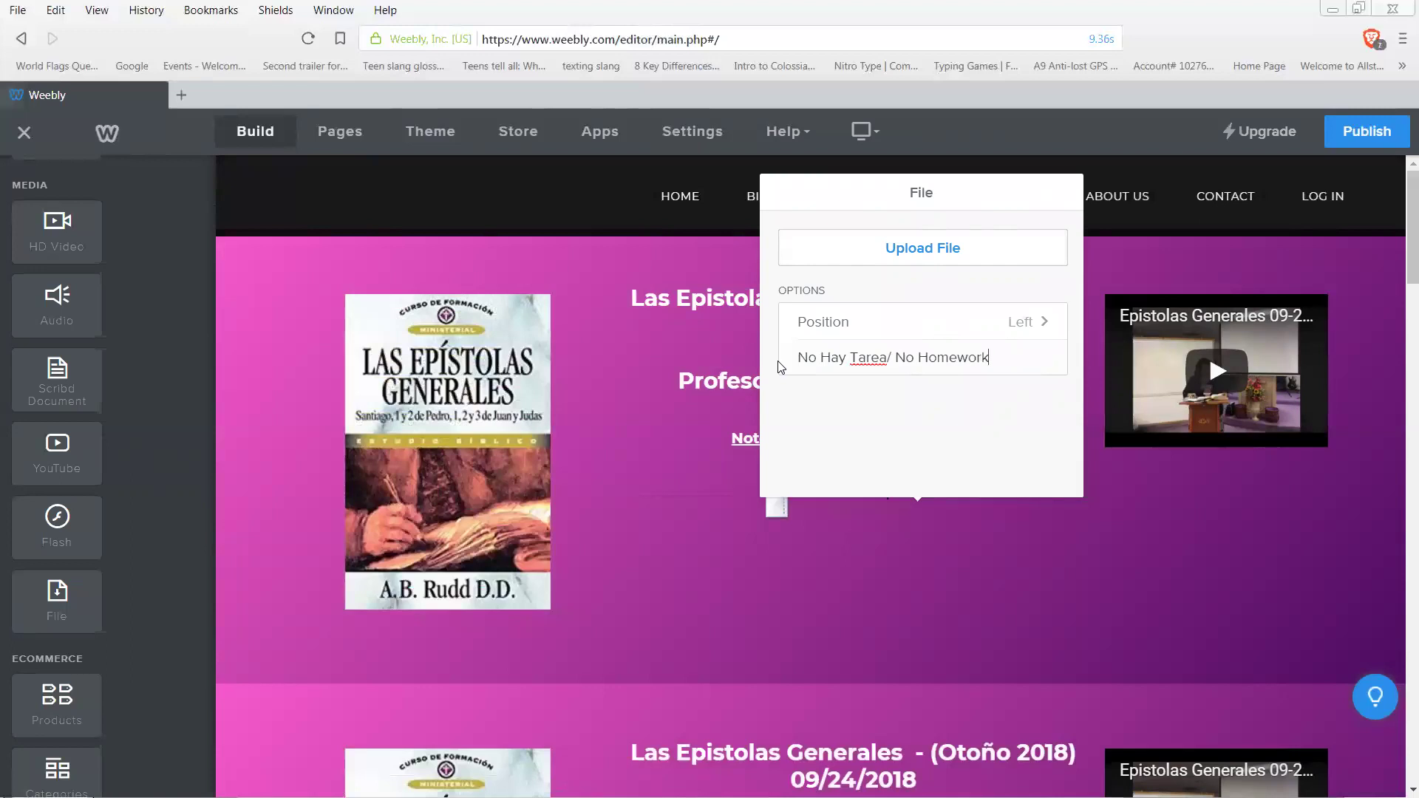
click(917, 251)
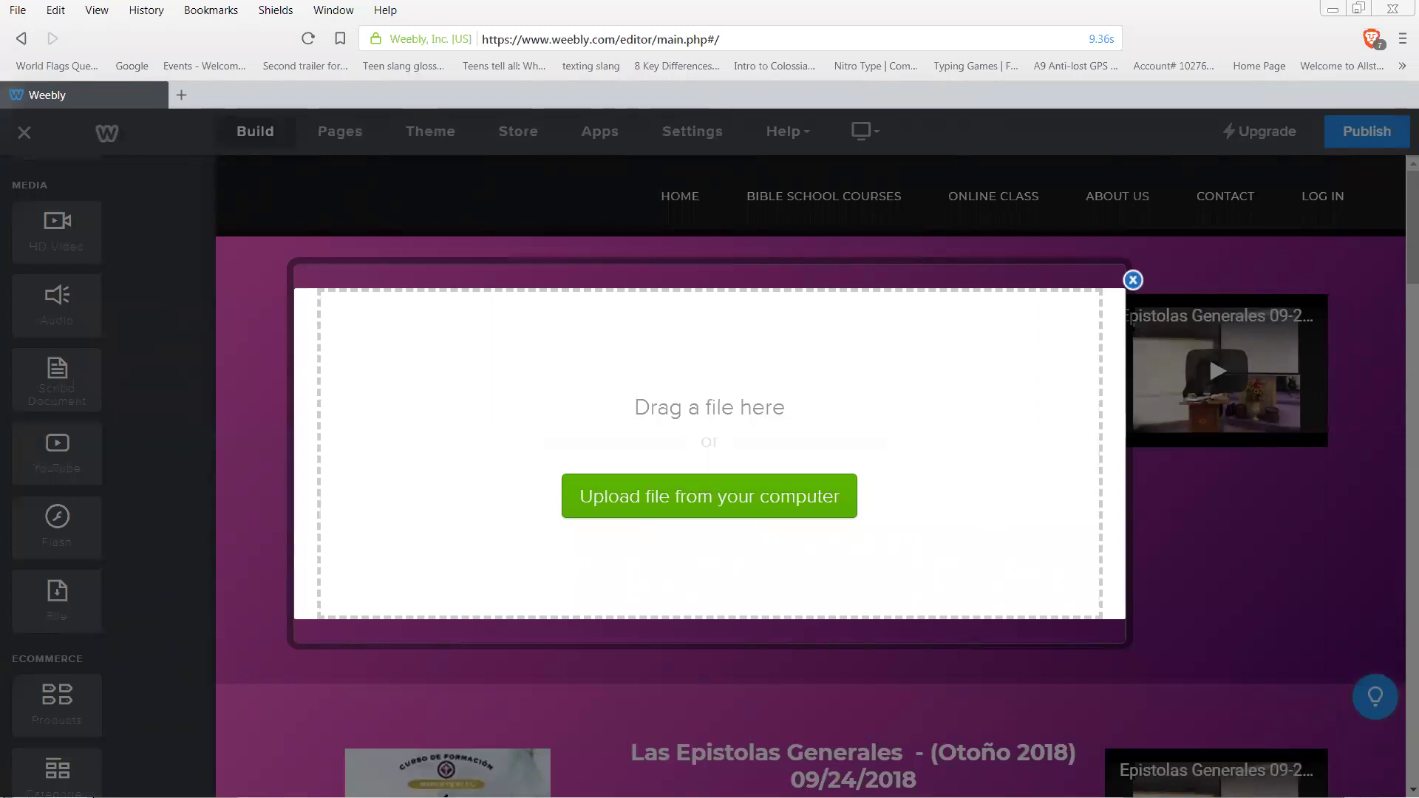
drag(503, 452, 643, 425)
click(679, 501)
click(649, 538)
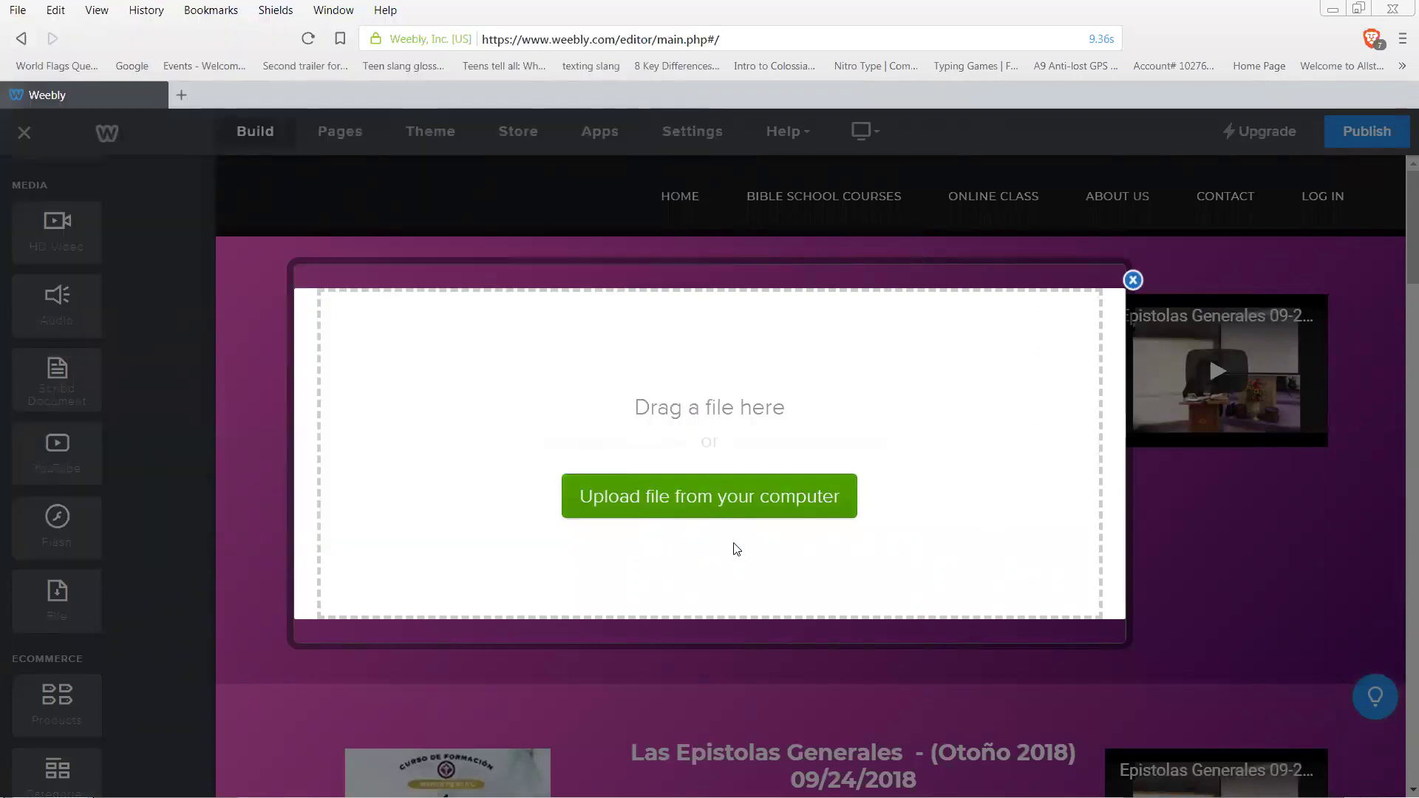
click(1134, 282)
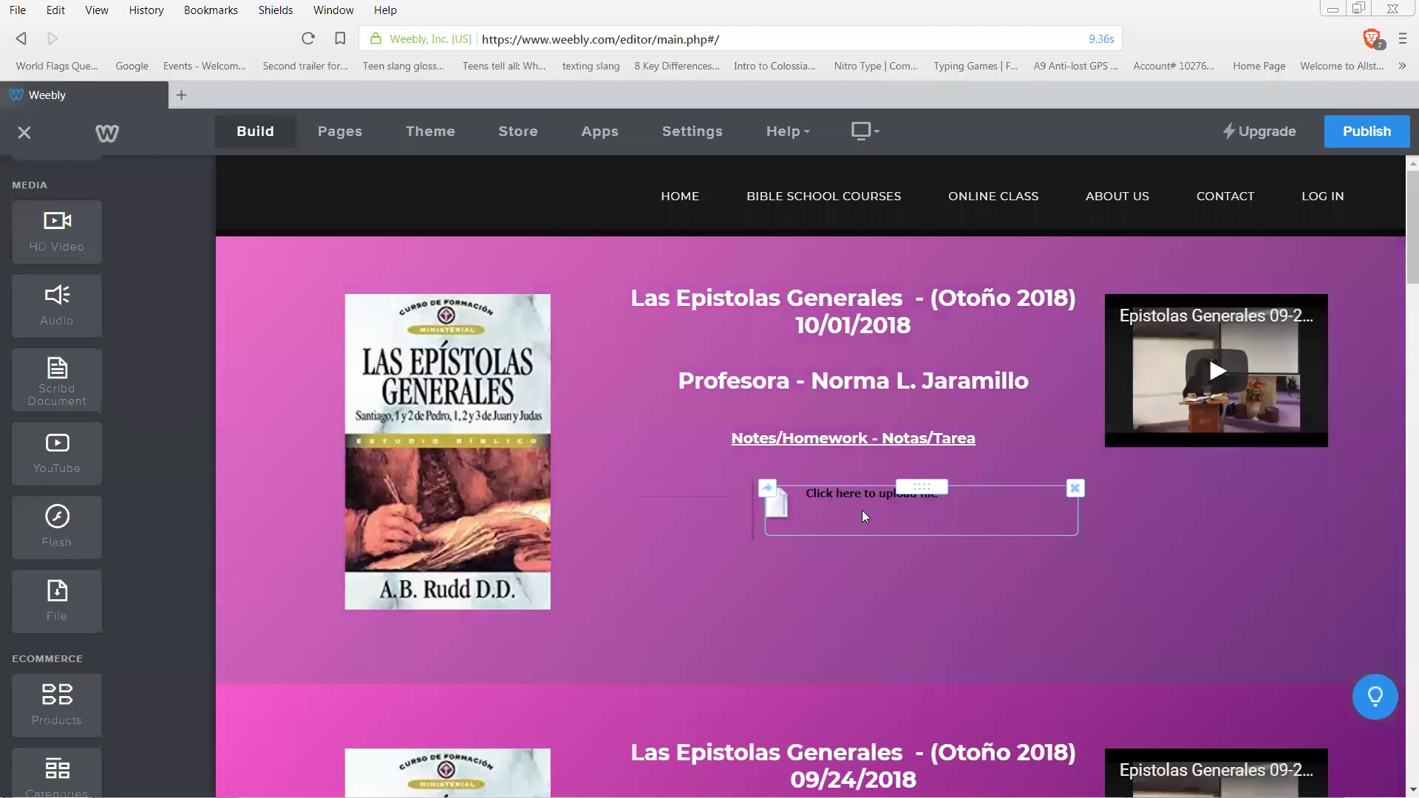
Set the display name of the 10/01/2018 section's empty file element to "No Hay Tarea/ No Homework"
click(866, 505)
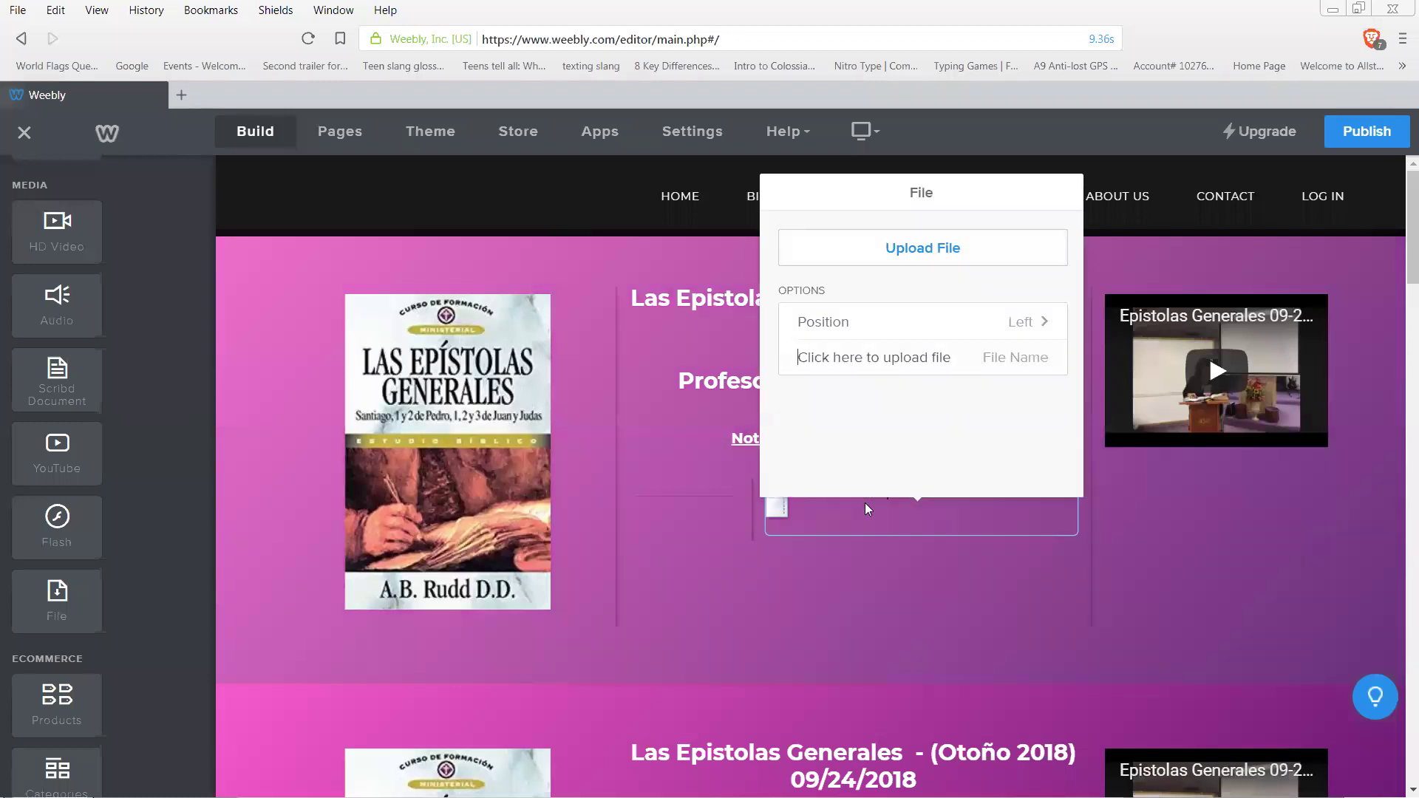
drag(942, 360, 787, 362)
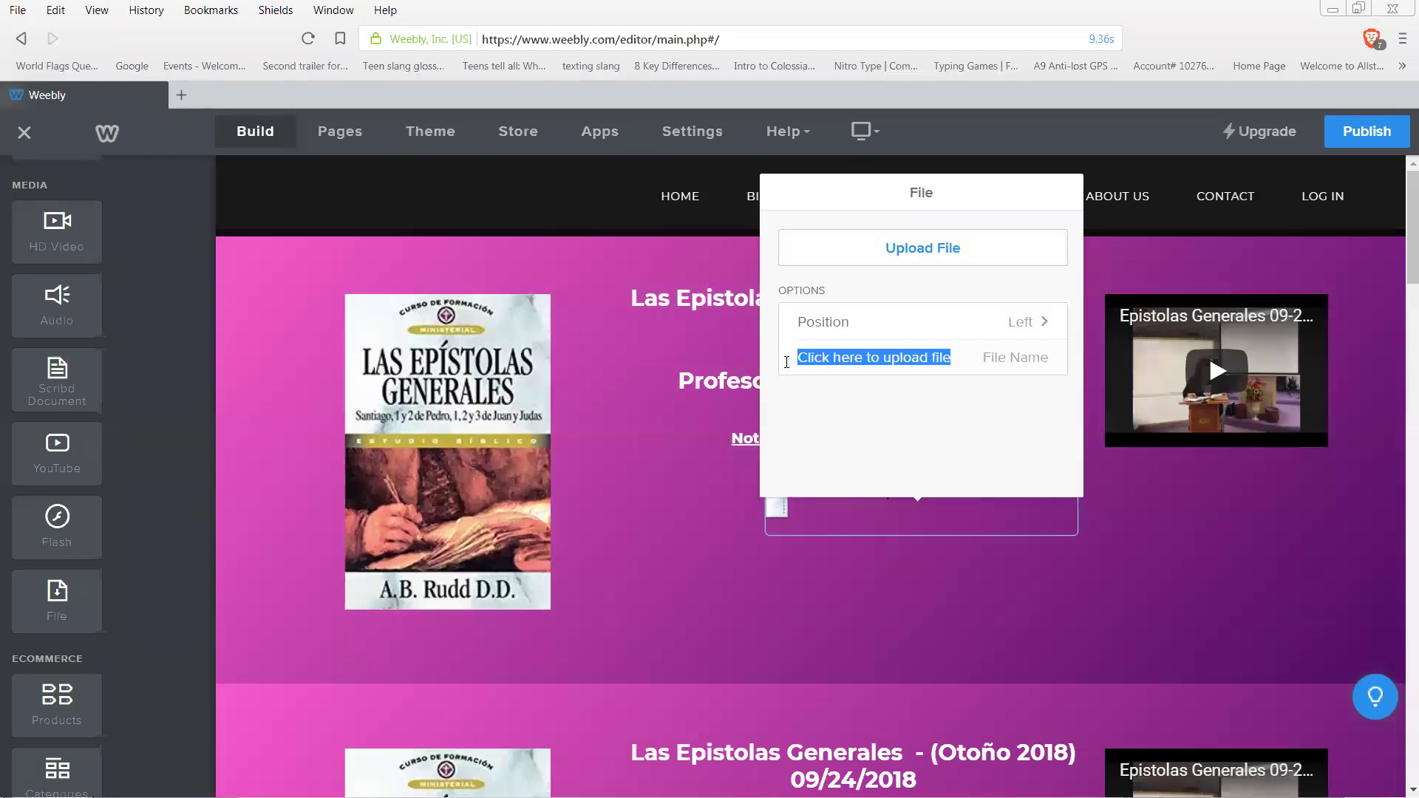
text(No Hay)
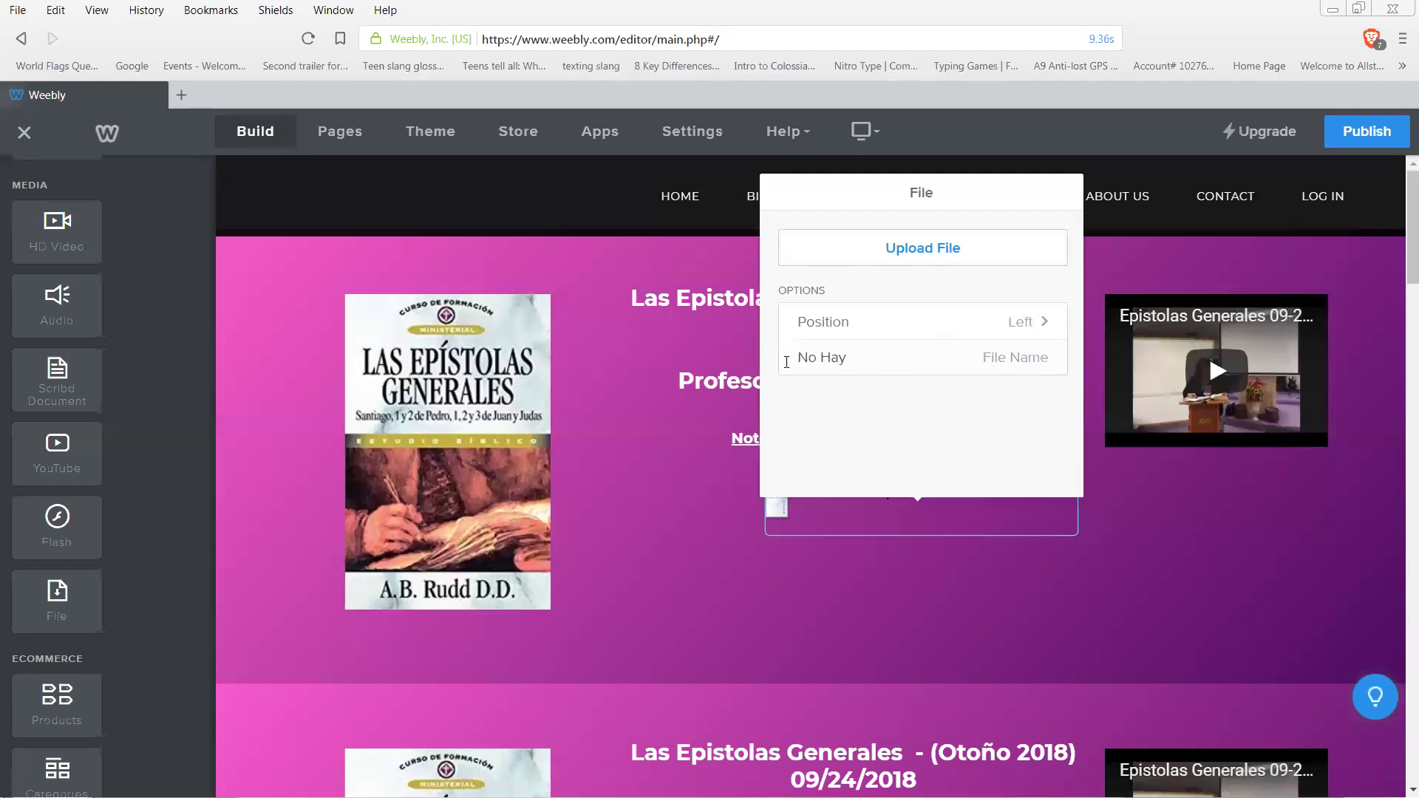
text( Tarea/ No Homework)
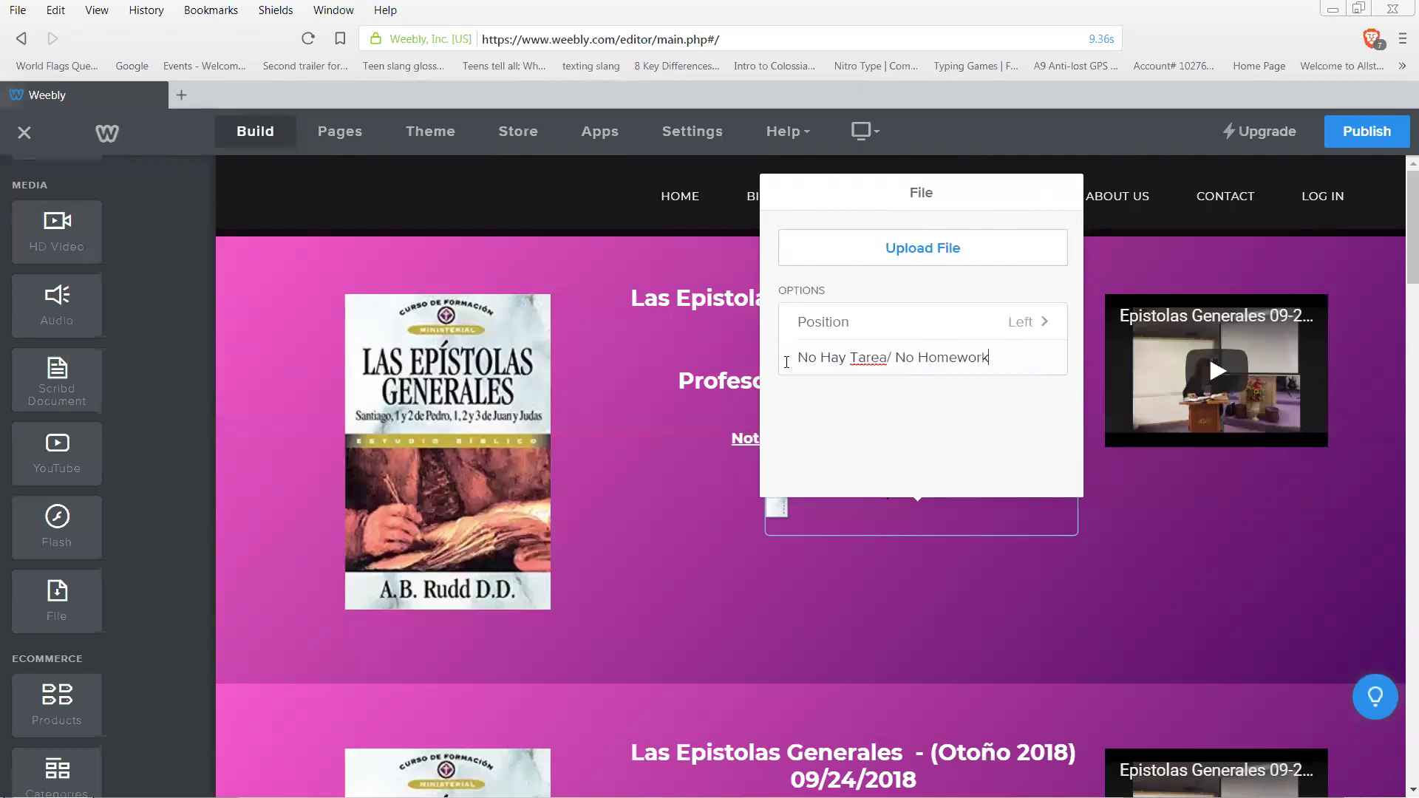
click(699, 464)
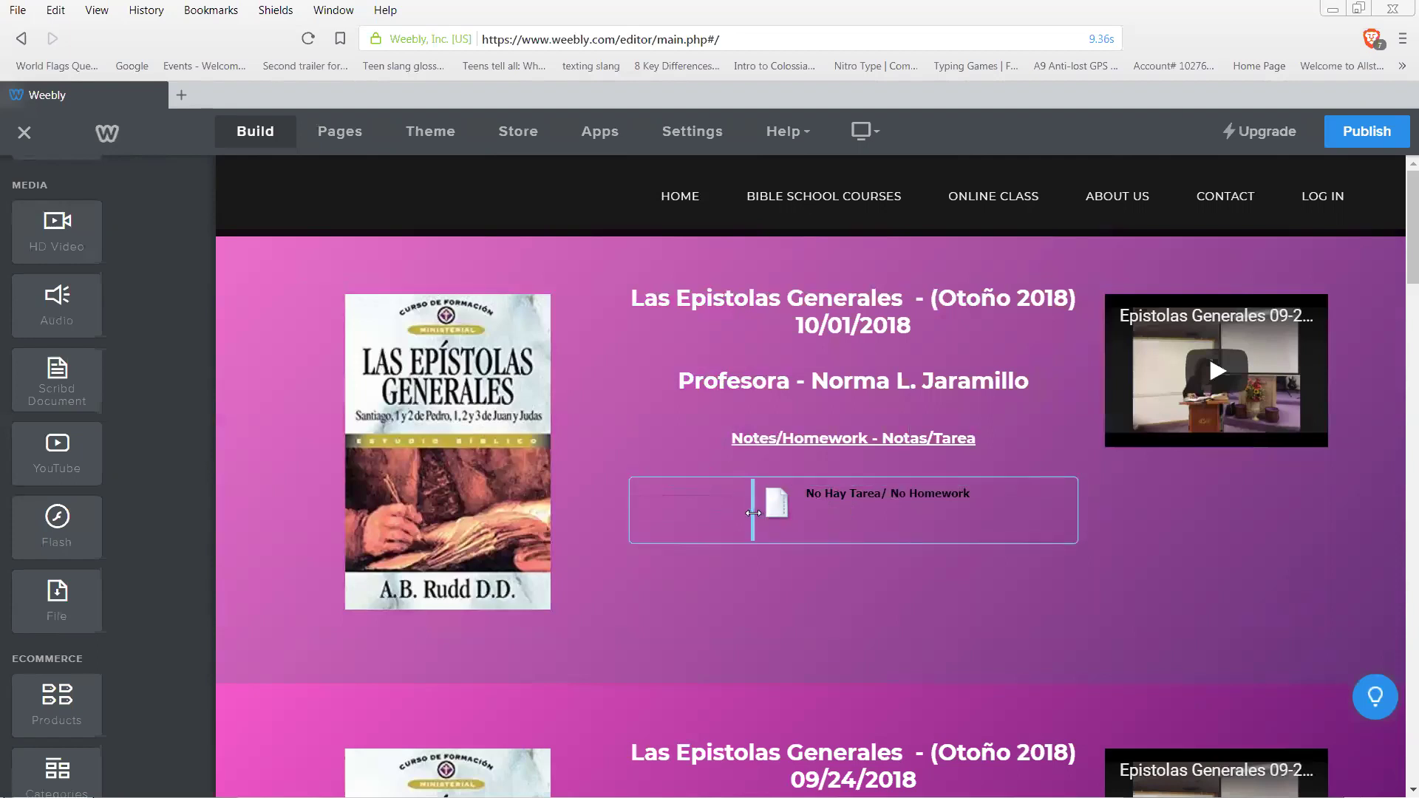
Narrow the blank column beside the "No Hay Tarea/ No Homework" element so the element sits more centred under the Notes/Homework heading
drag(752, 513, 667, 509)
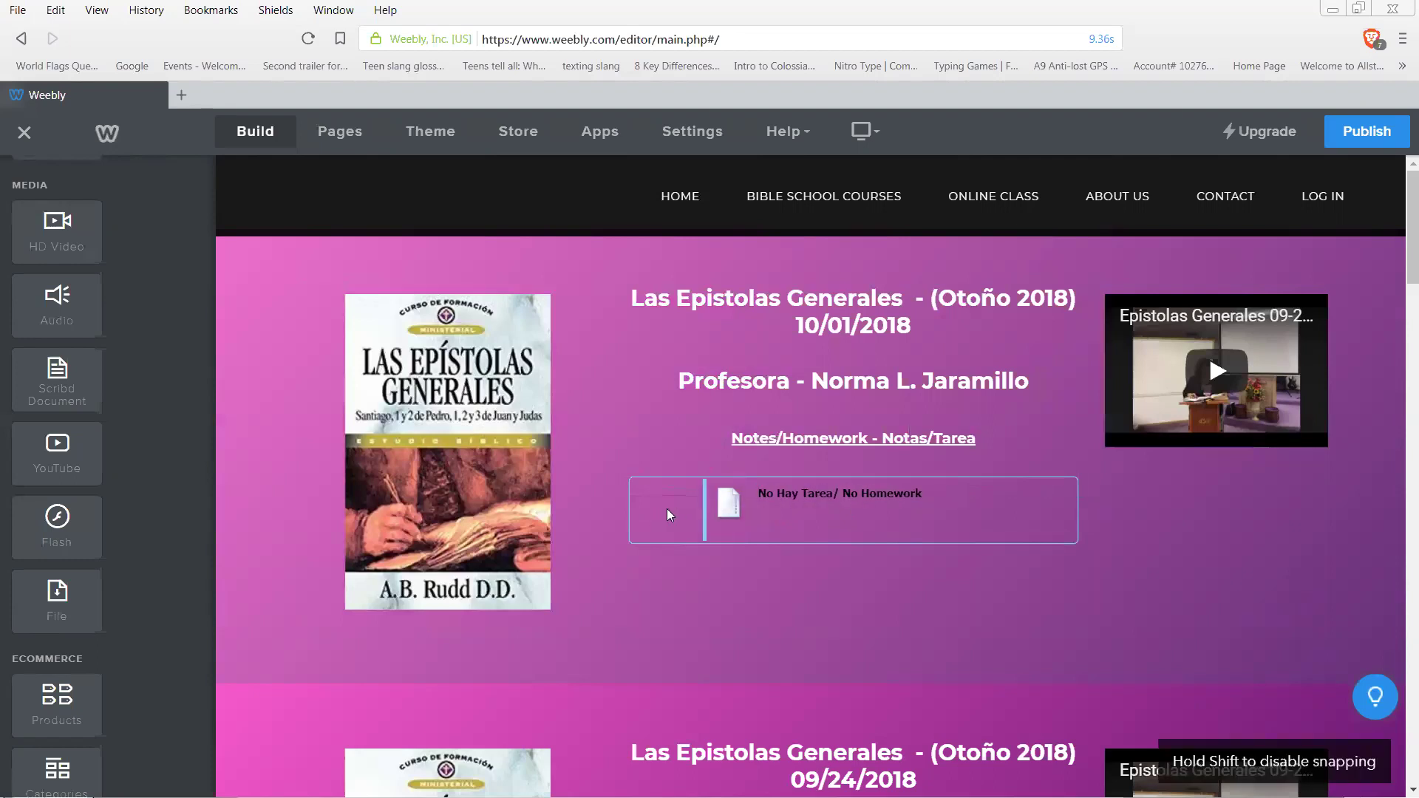
drag(667, 508, 725, 505)
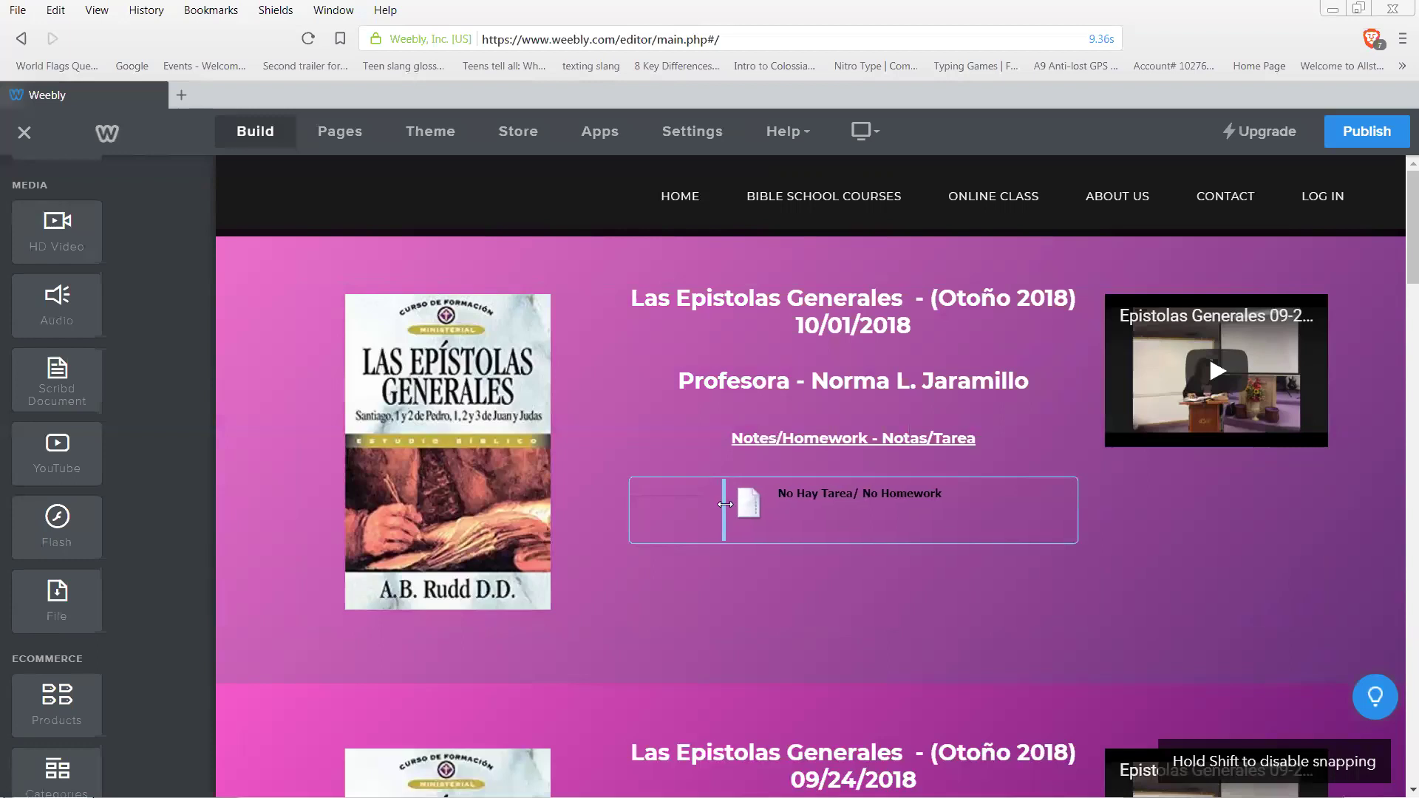
drag(726, 504, 726, 504)
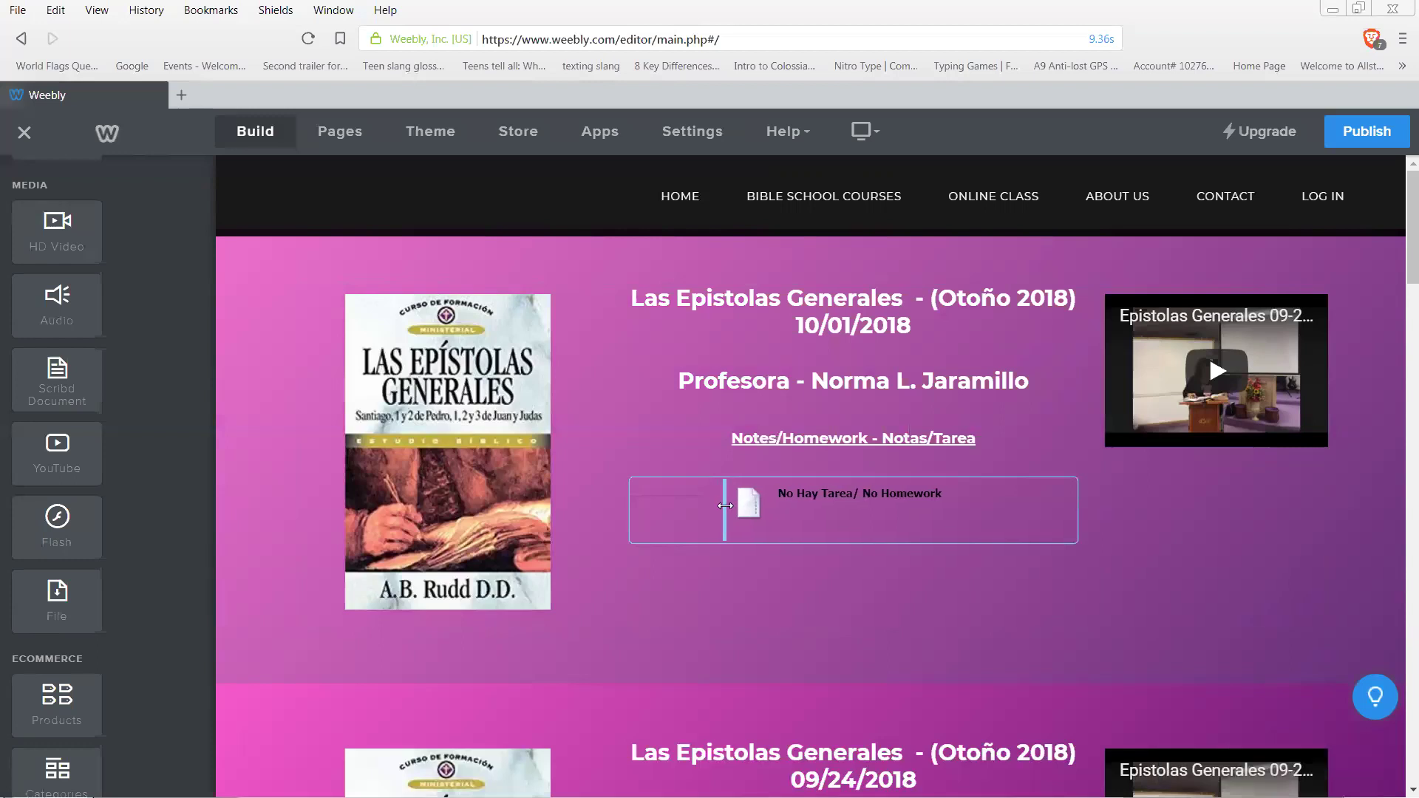
click(587, 258)
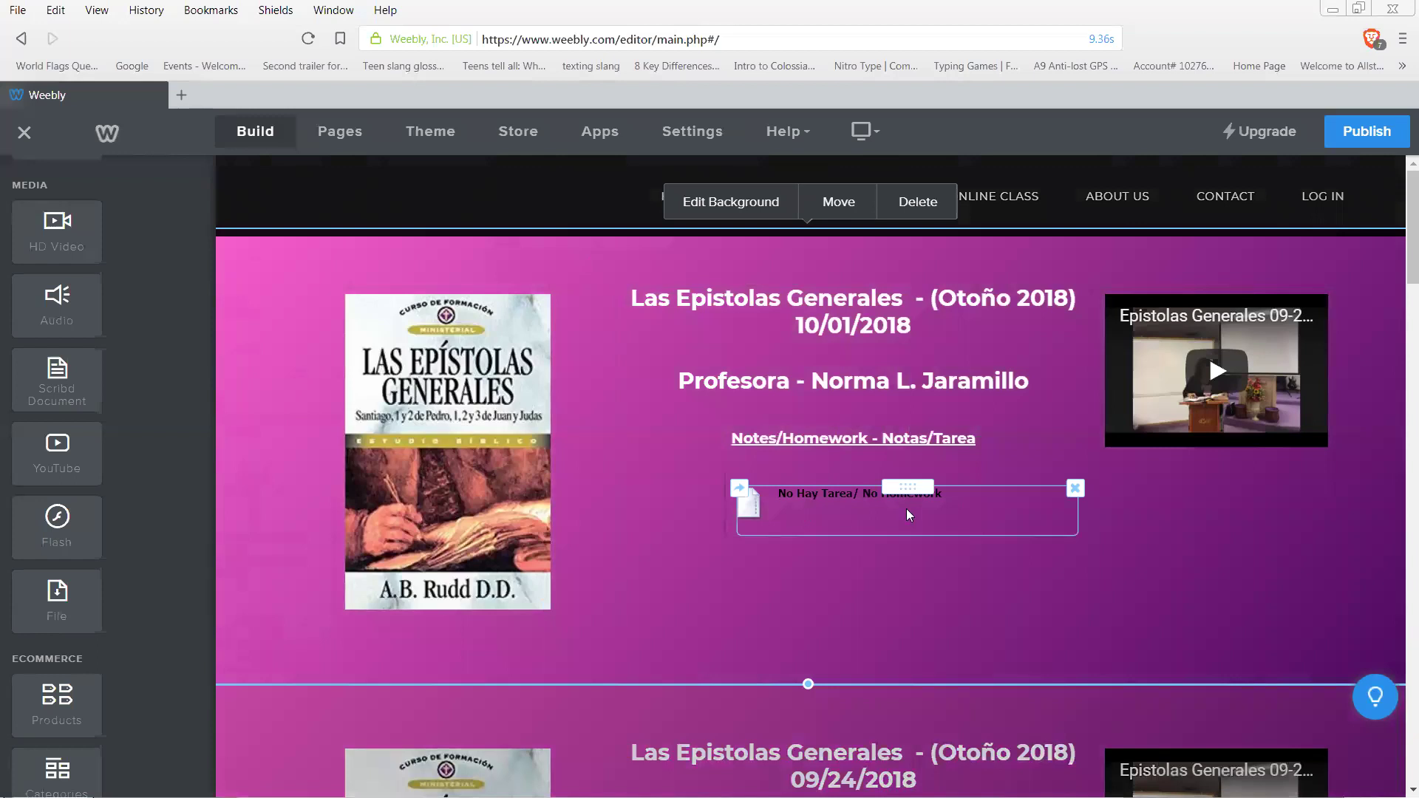
Clear the video URL of the YouTube element in the 10/01/2018 section
click(1171, 379)
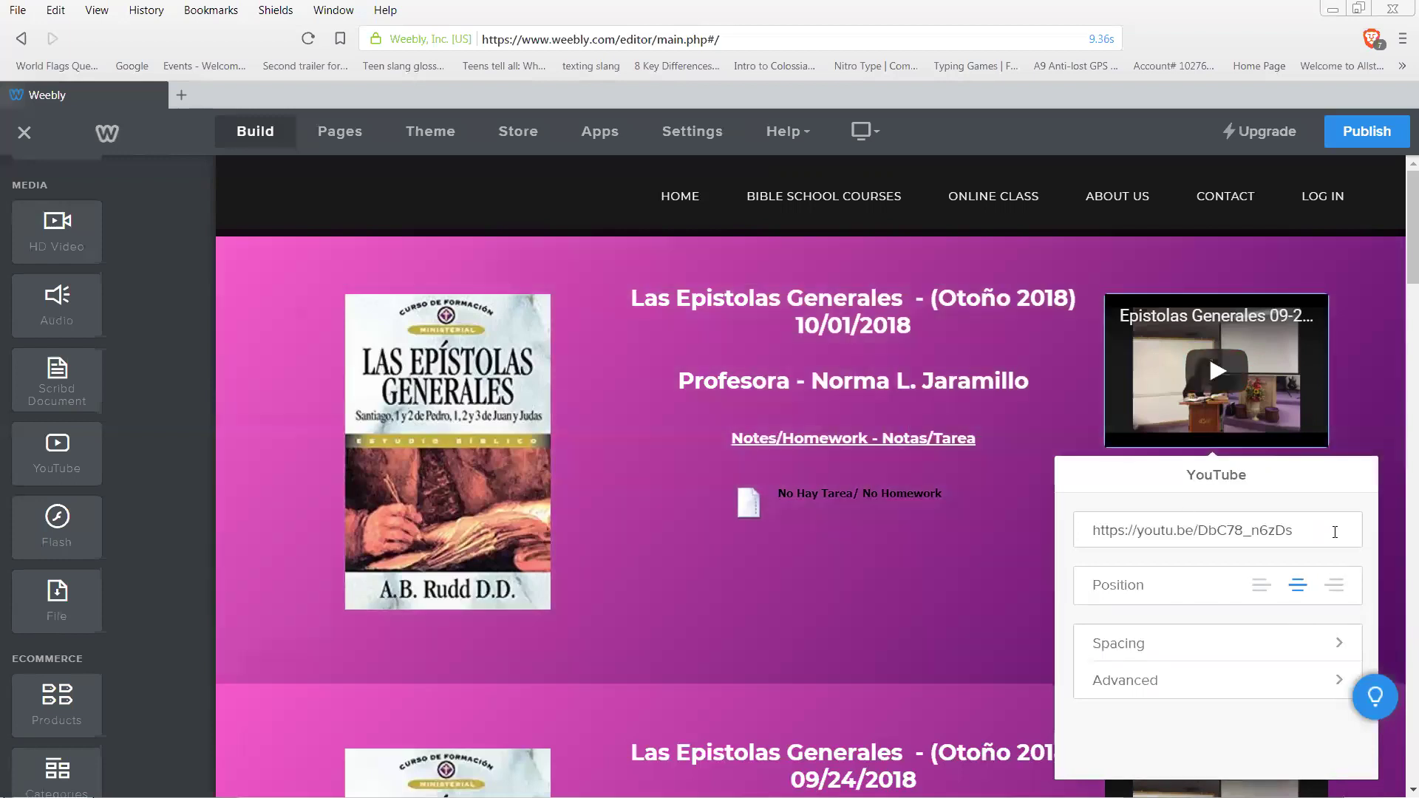
drag(1324, 532, 1060, 559)
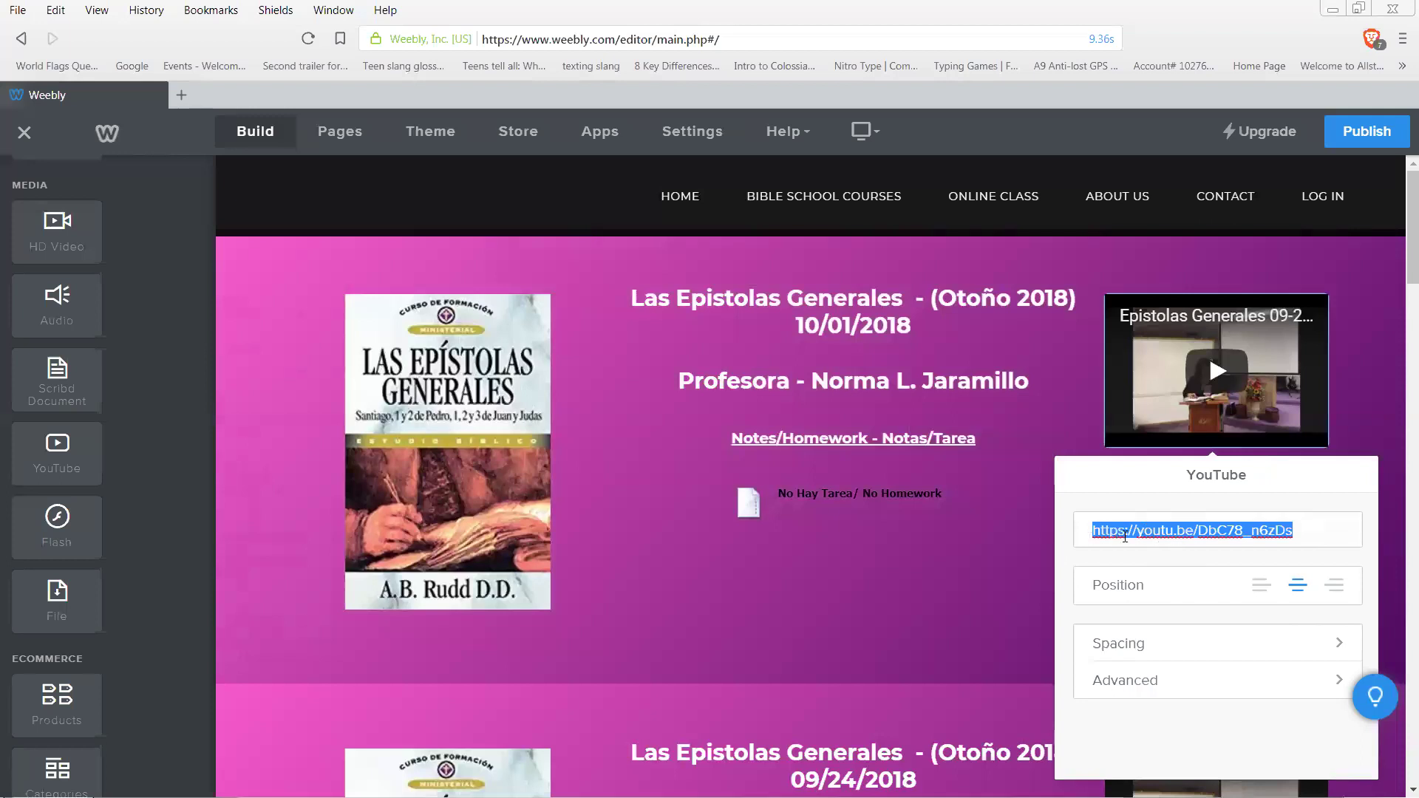
key(BackSpace)
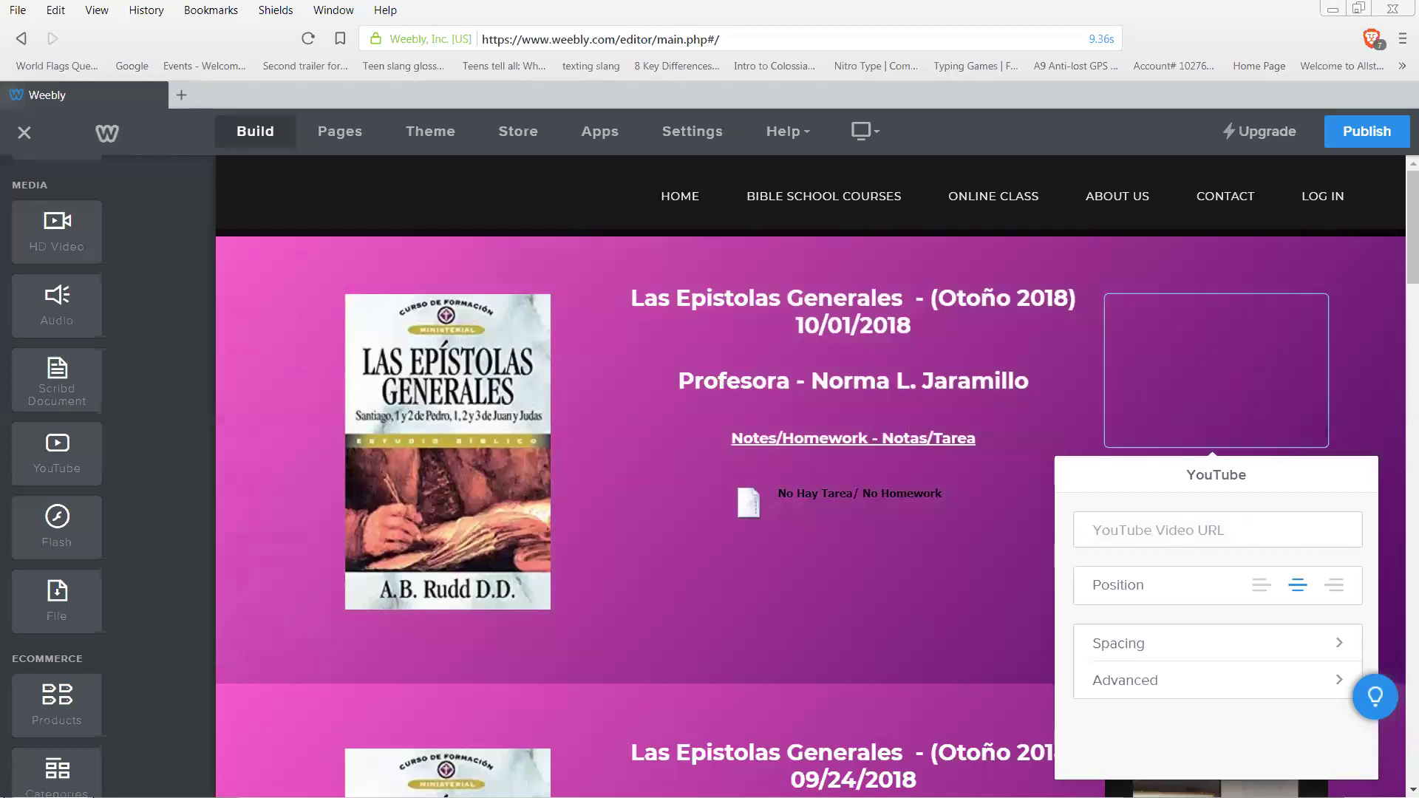
Switch to YouTube and copy the share link of the Epistolas Generales 10/01/18 video
key(alt+Tab)
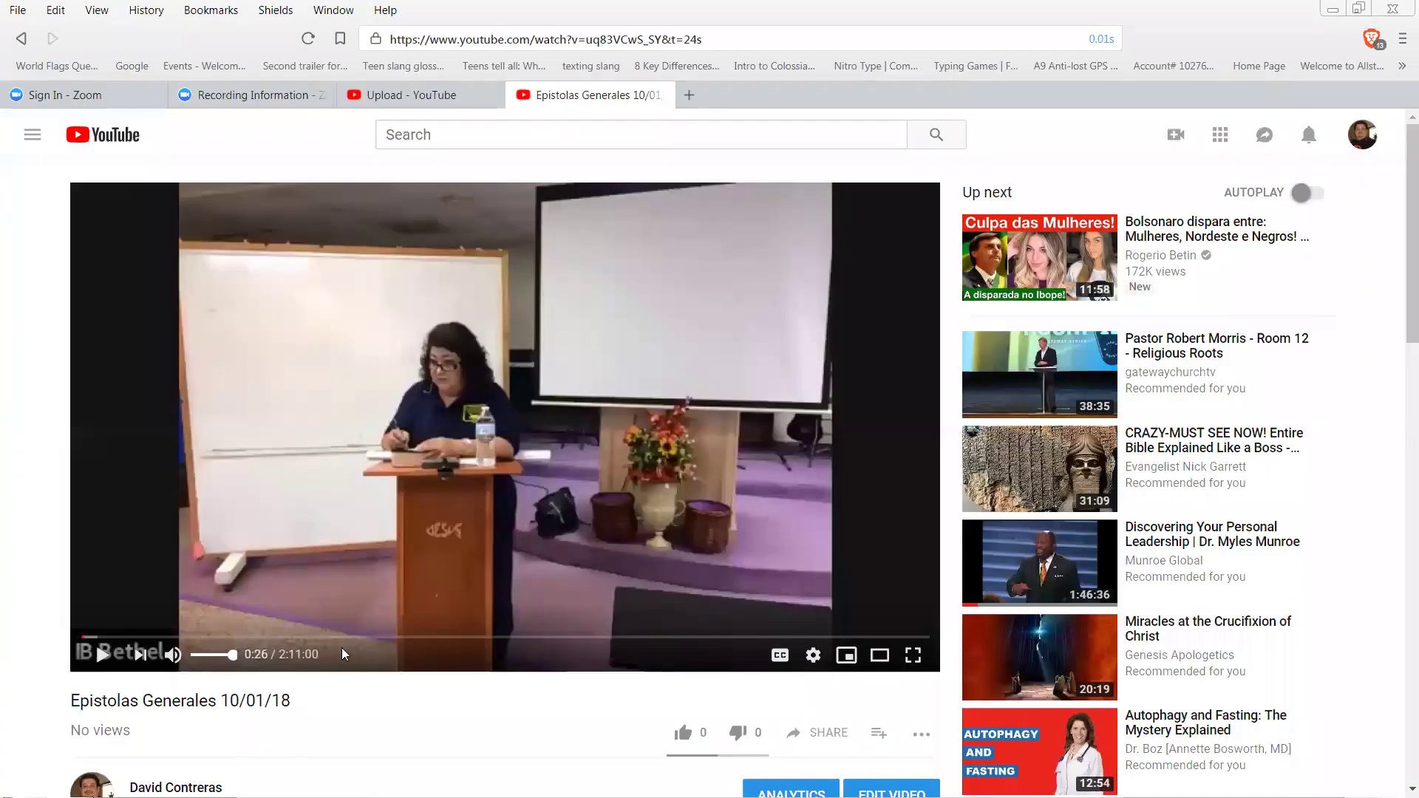
click(833, 739)
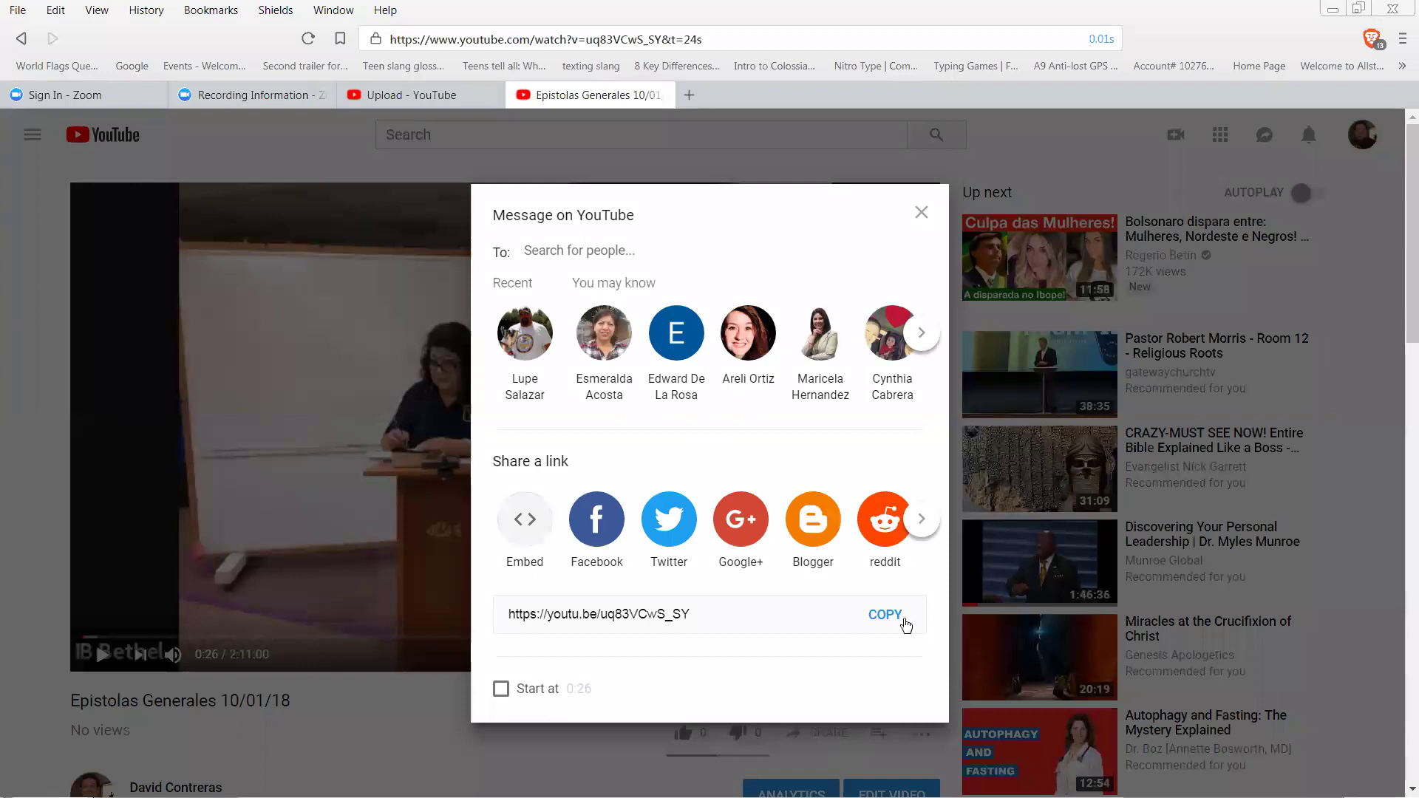
click(890, 621)
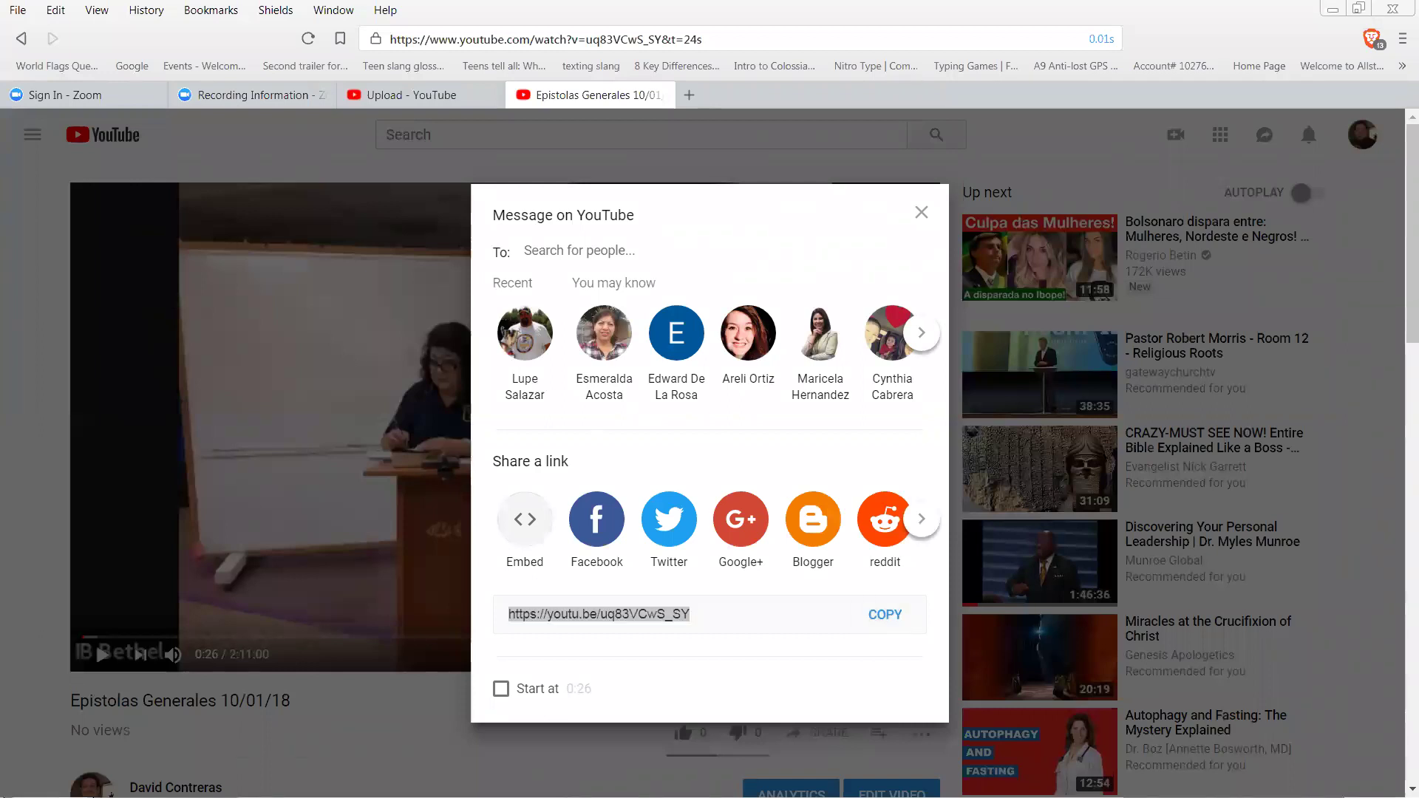
click(374, 776)
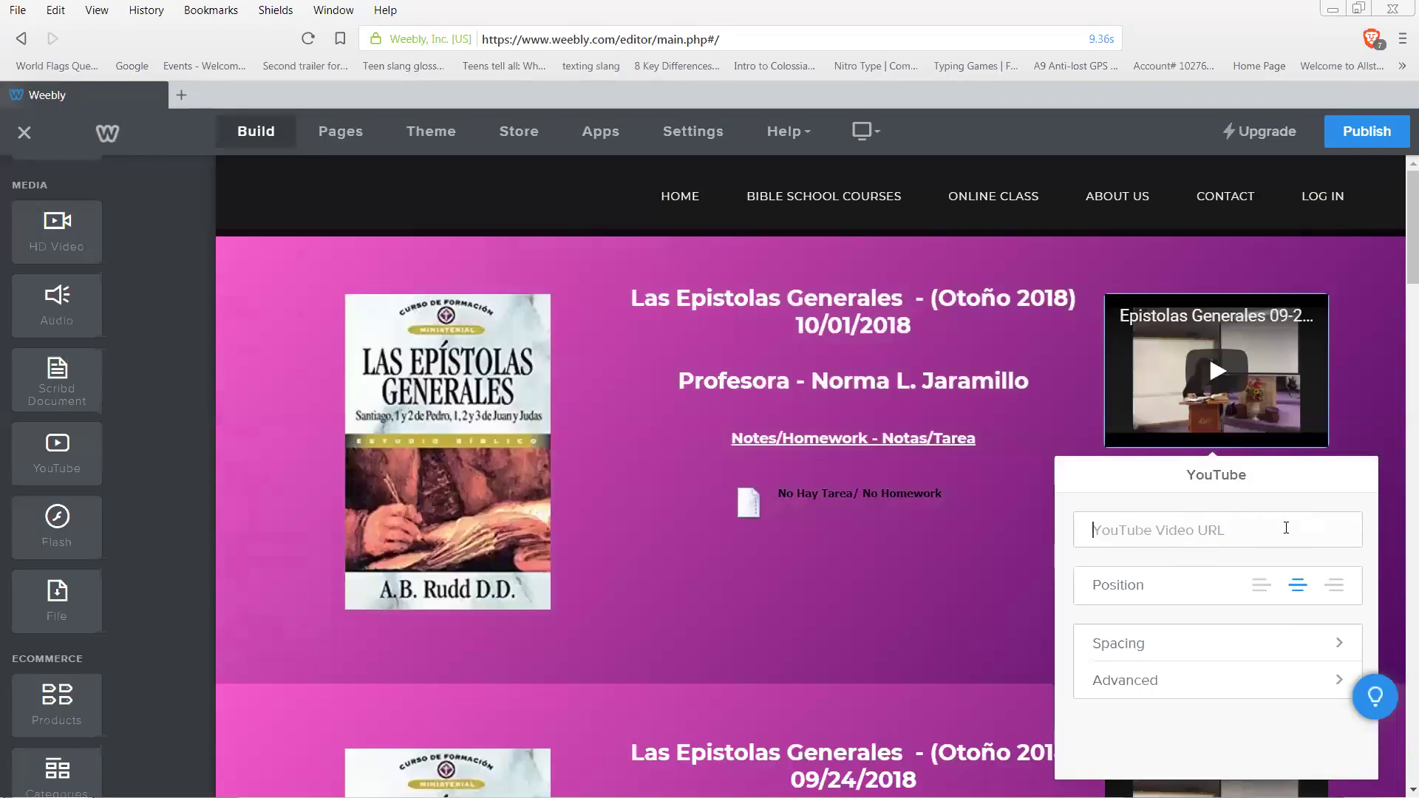
right_click(1229, 532)
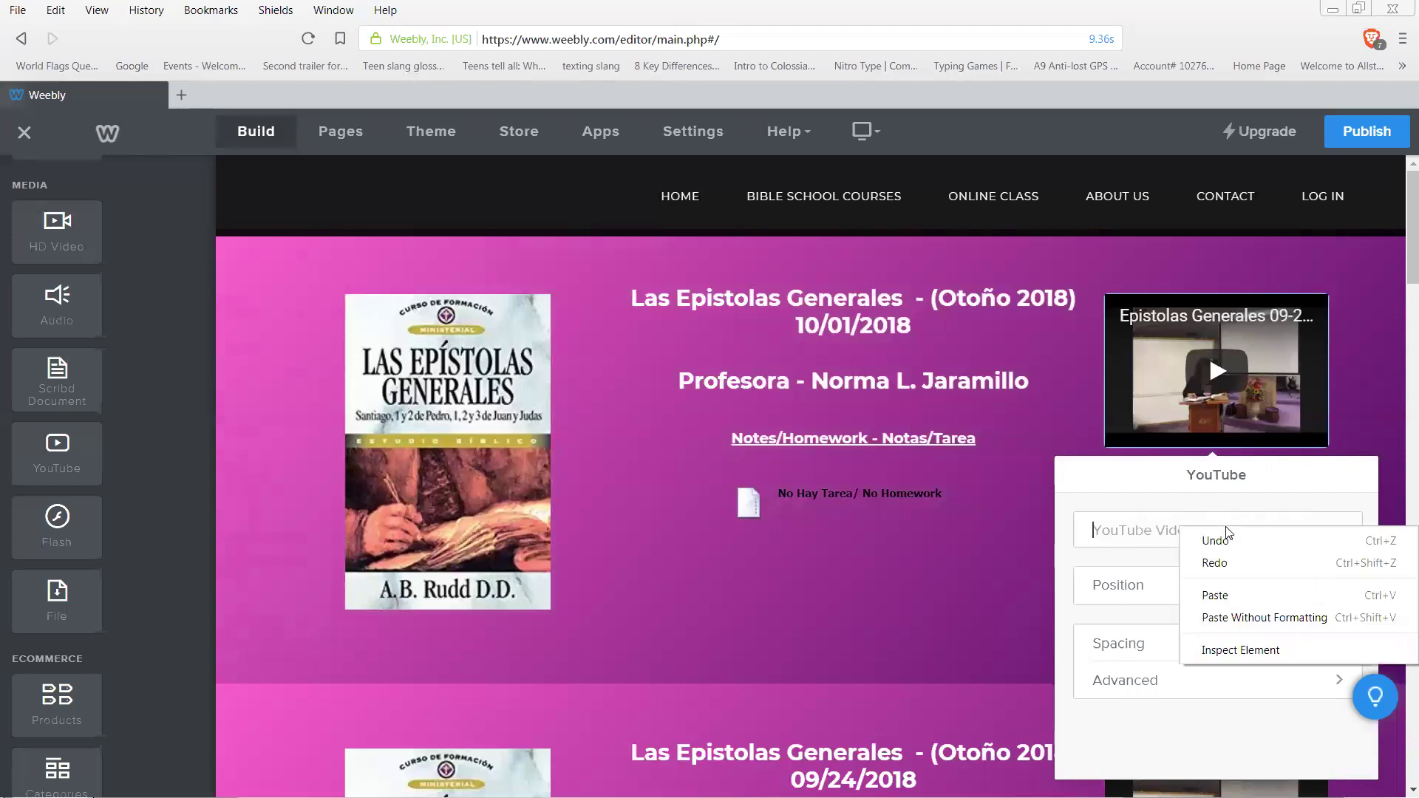
click(1227, 595)
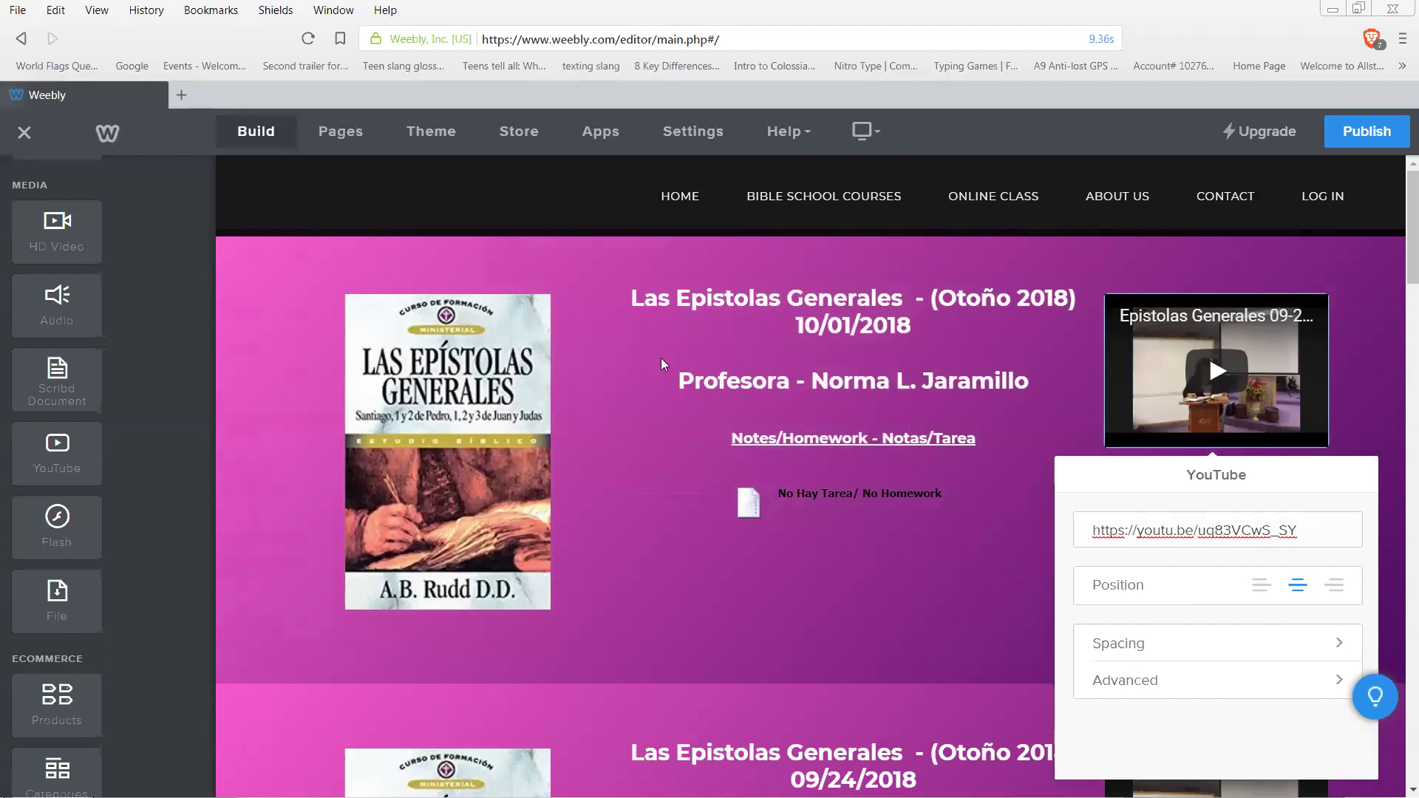
Compare the video shown in the 10/01/2018 section with the one in the 09/24/2018 section
click(581, 263)
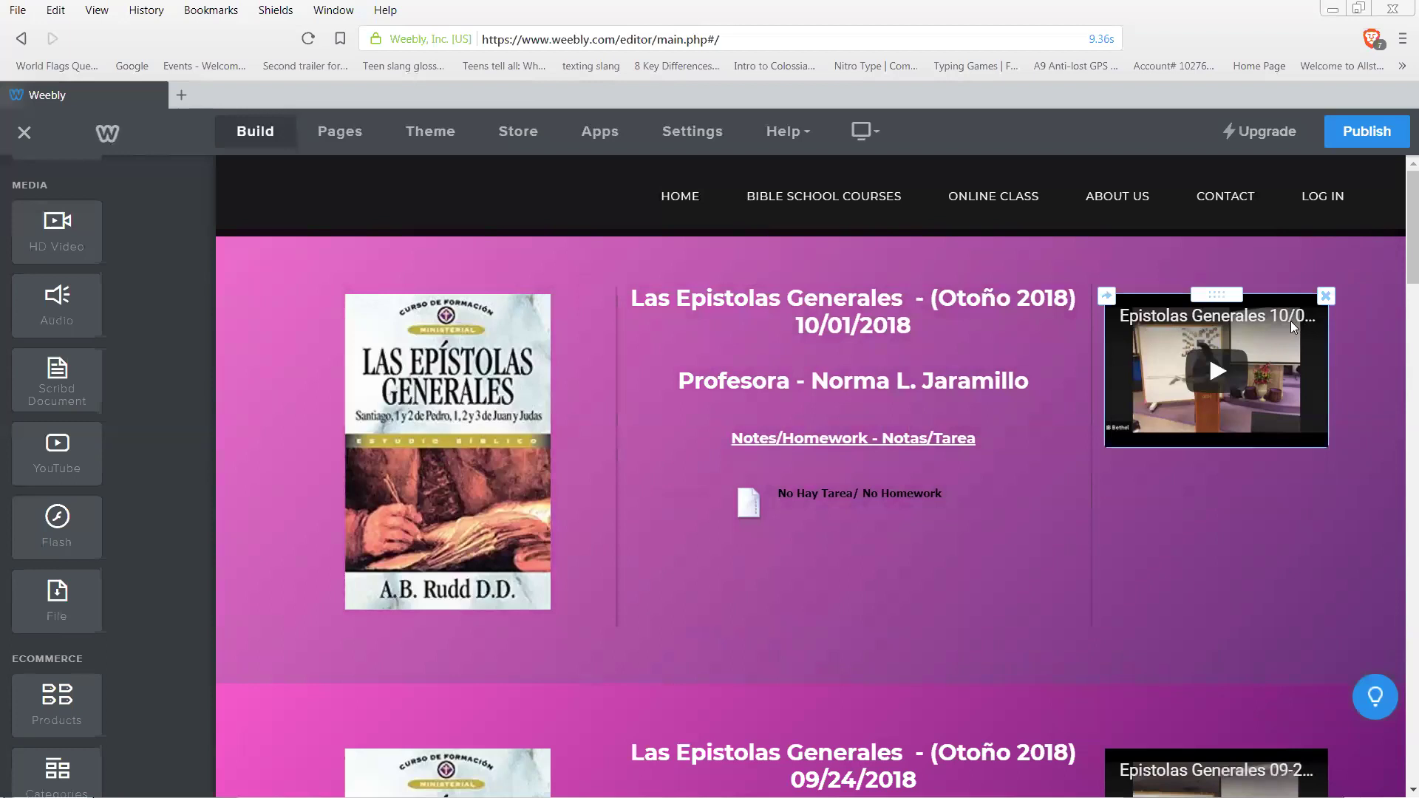
scroll(1256, 441, down, 3)
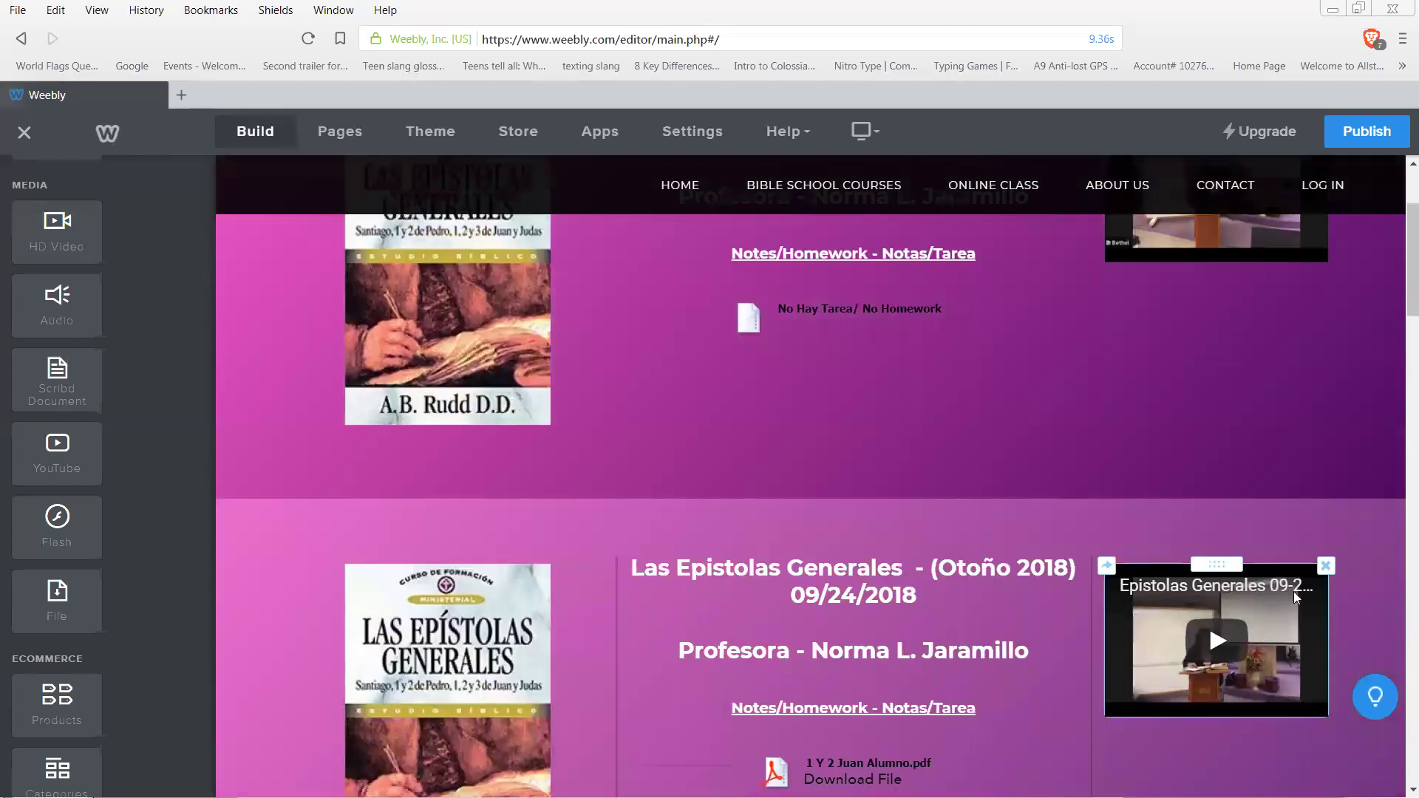
scroll(1268, 575, up, 3)
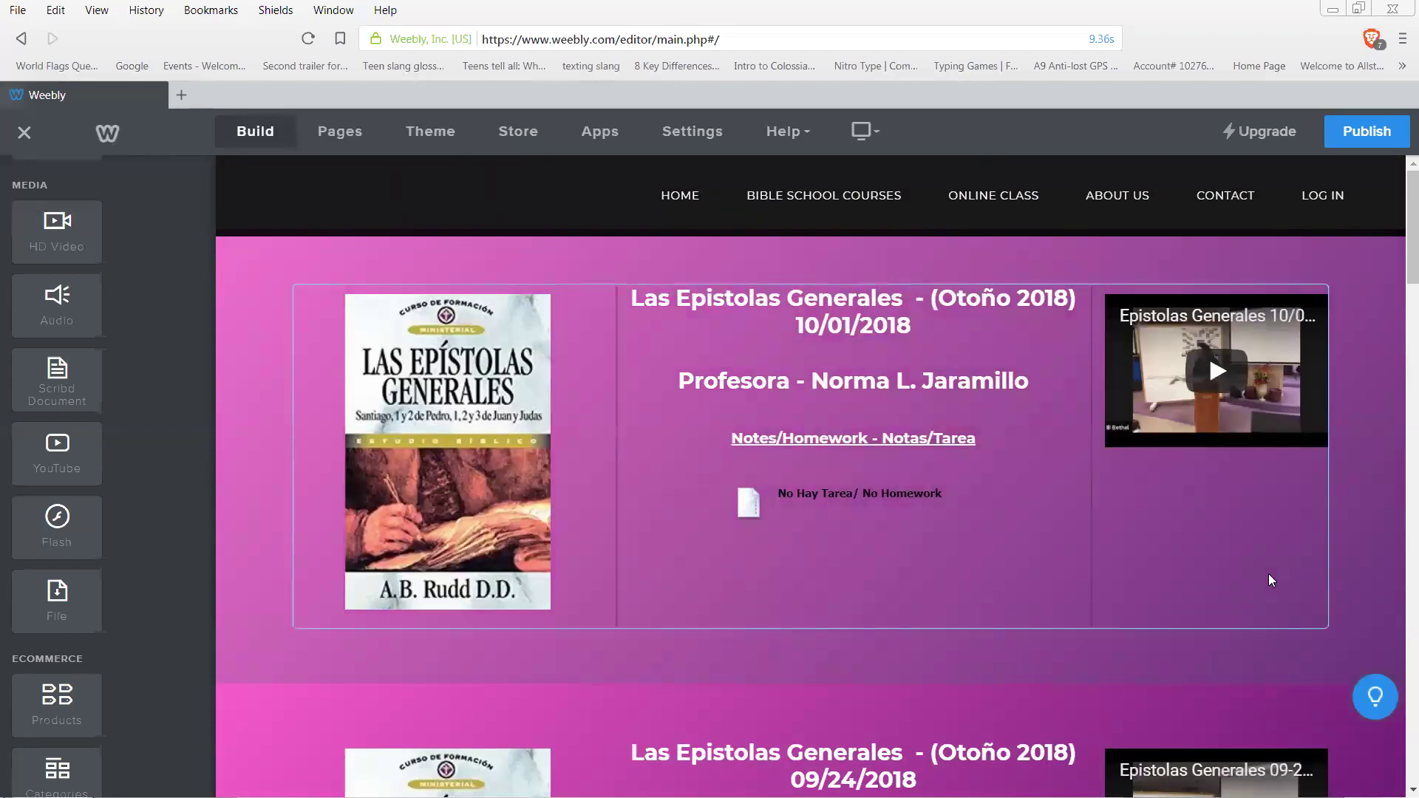
Clear the video URL of the 10/01/2018 section's YouTube element again
click(1170, 353)
click(1311, 531)
drag(1311, 531, 1076, 525)
key(BackSpace)
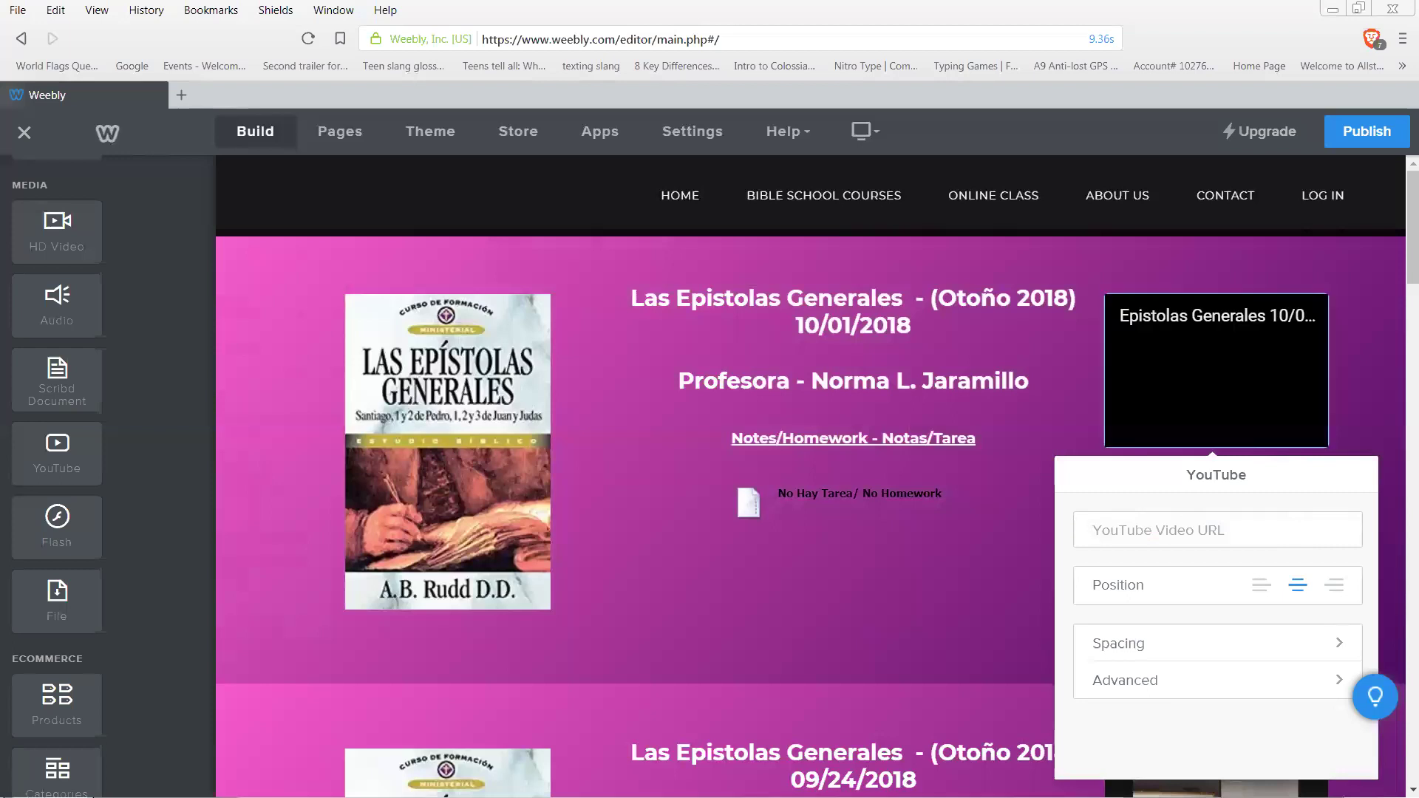
Switch to YouTube and copy the share link of the Epistolas Generales 10/01/18 video once more
key(alt+Tab)
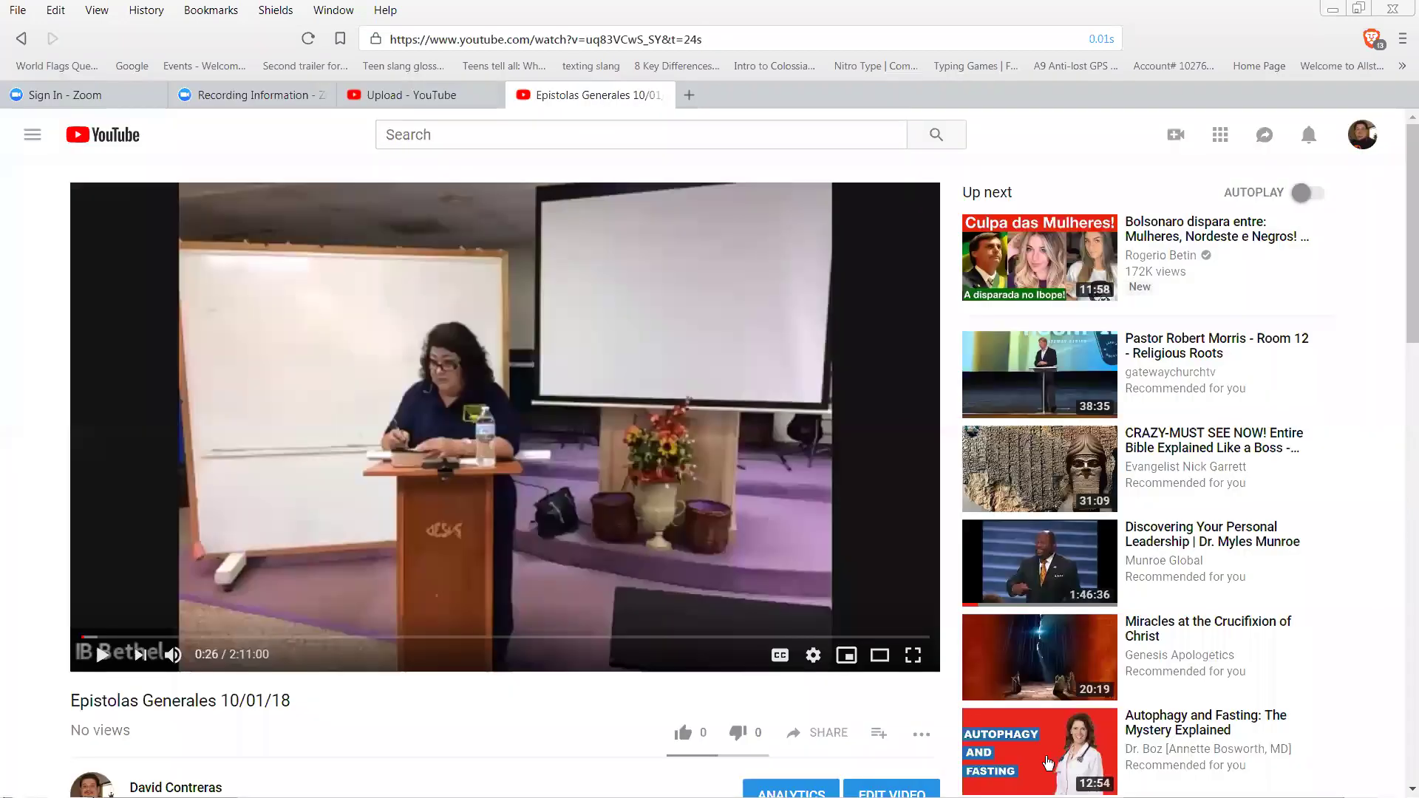
click(820, 738)
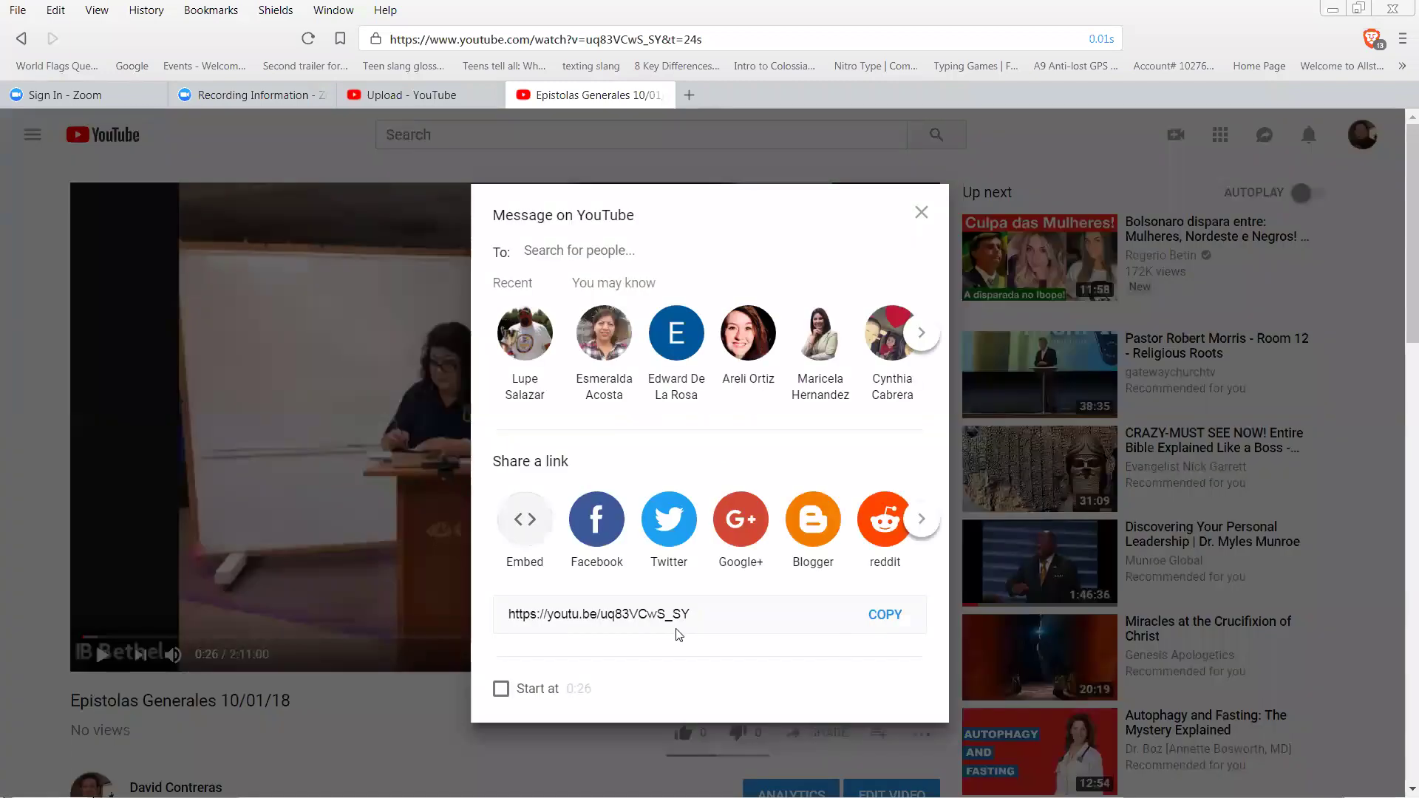
click(875, 620)
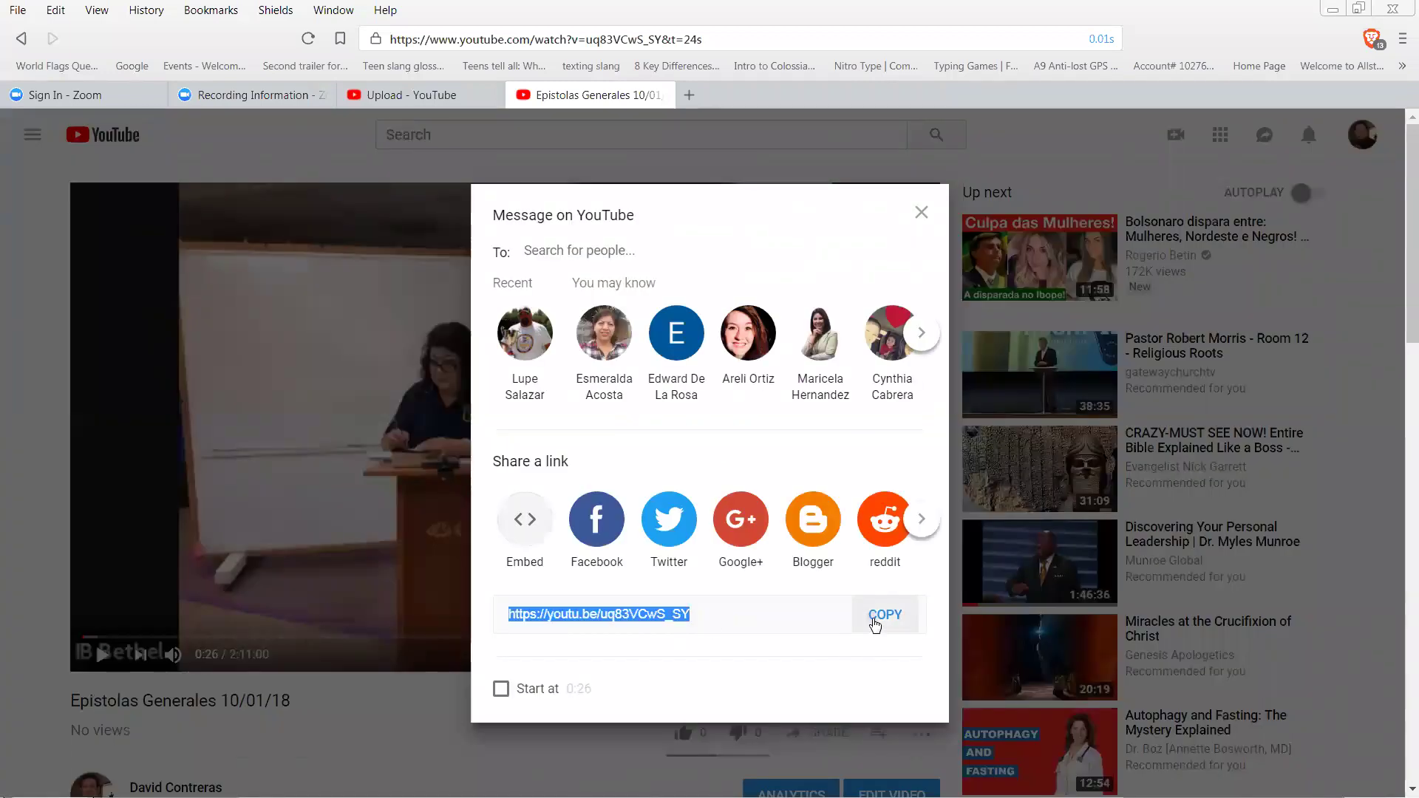
right_click(665, 615)
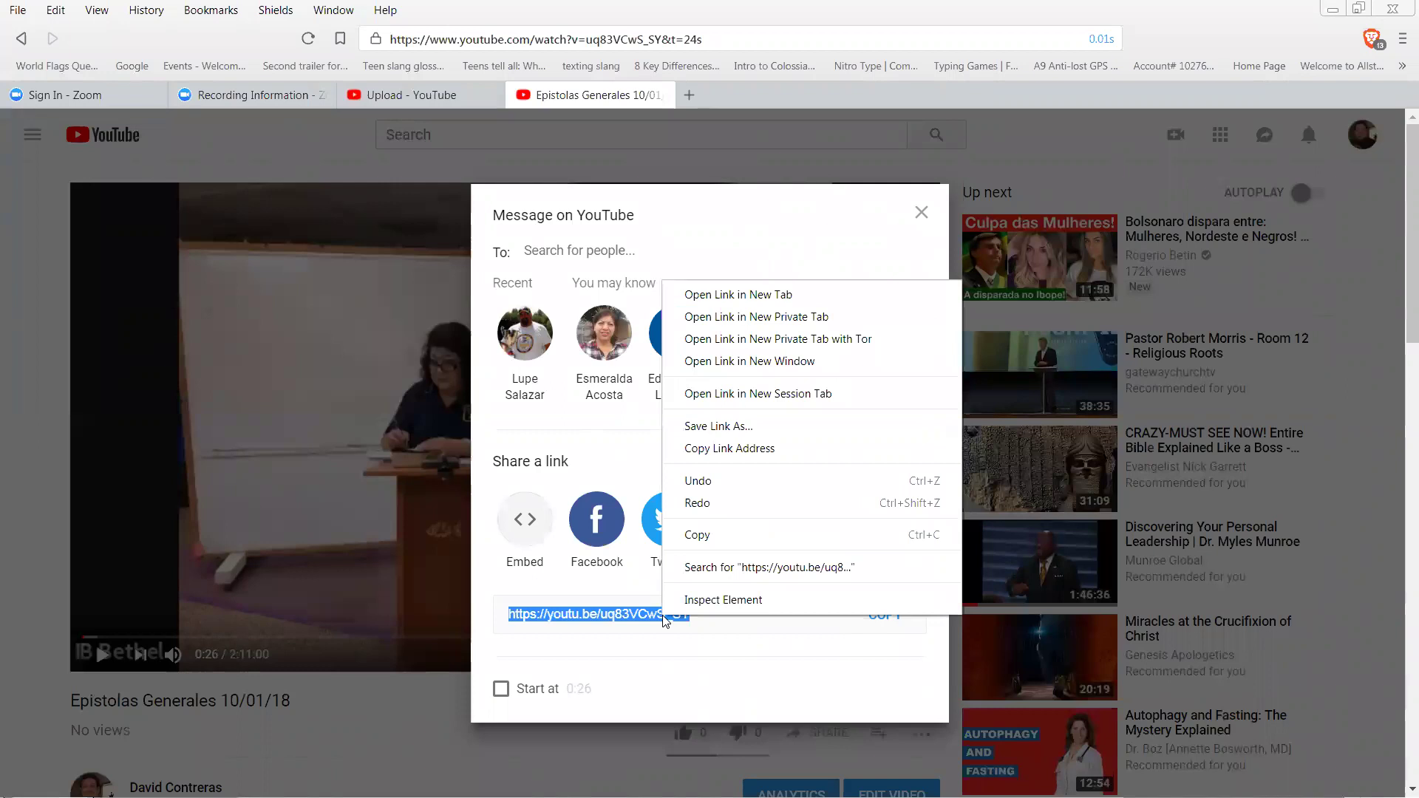
click(694, 536)
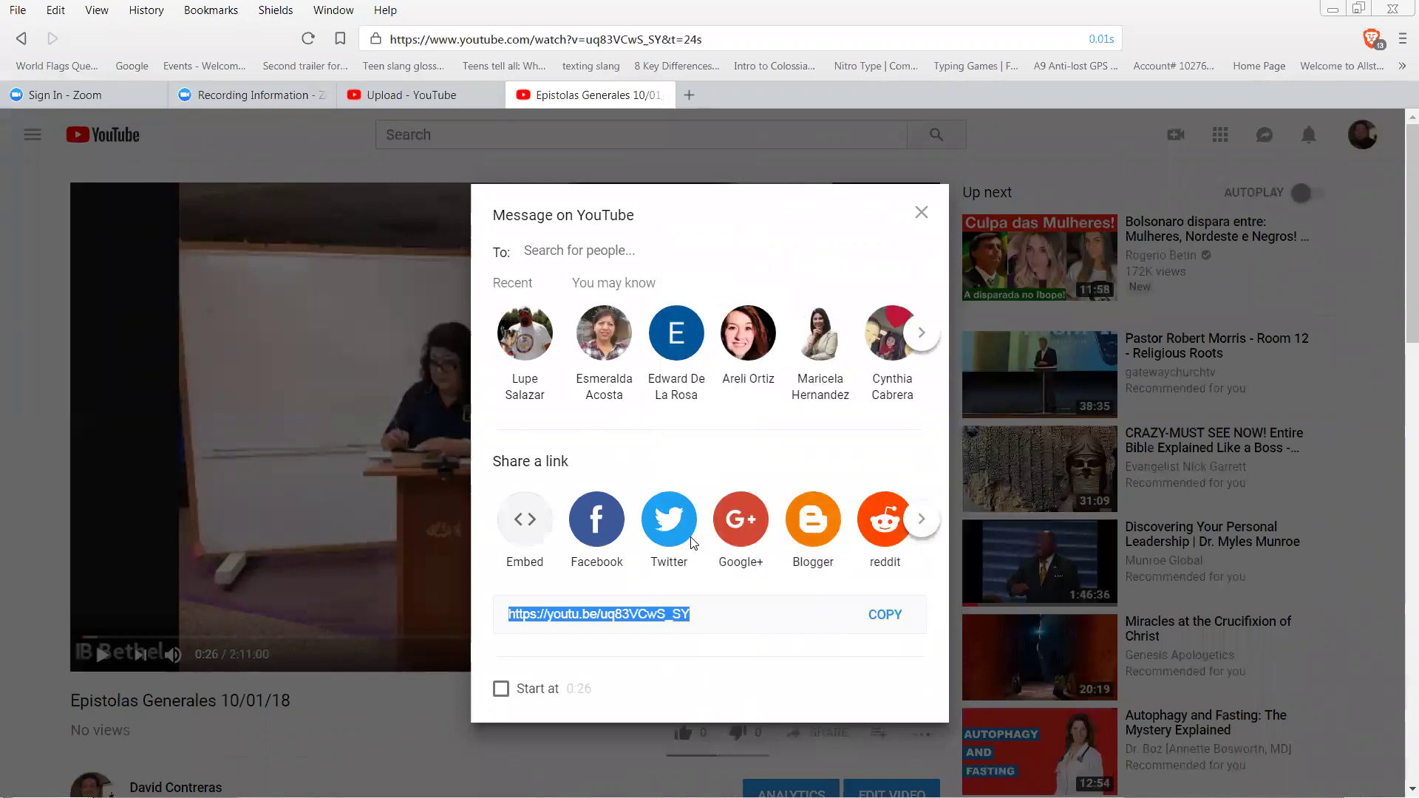
key(Escape)
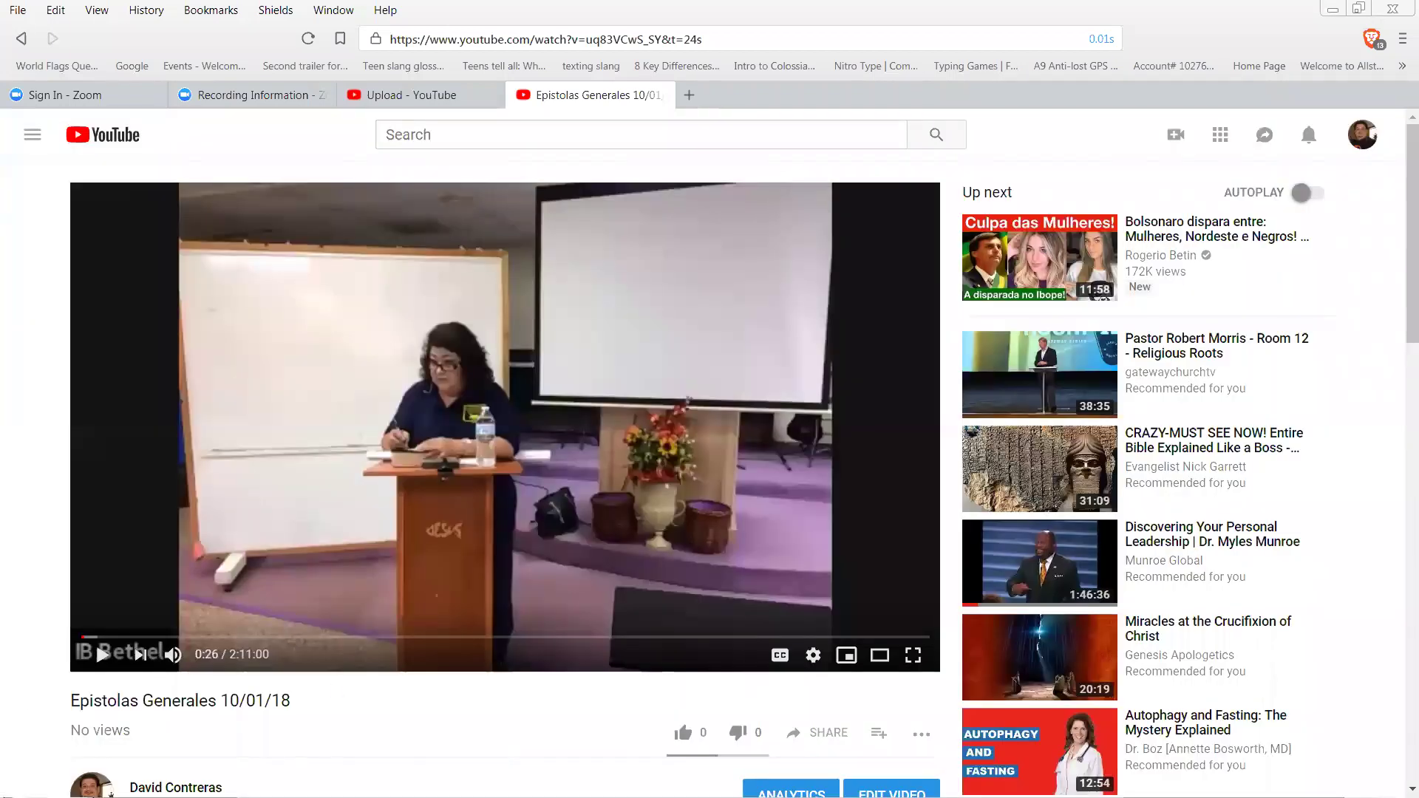
Return to Weebly and paste the copied link as the video URL of the 10/01/2018 section's YouTube element
key(alt+Tab)
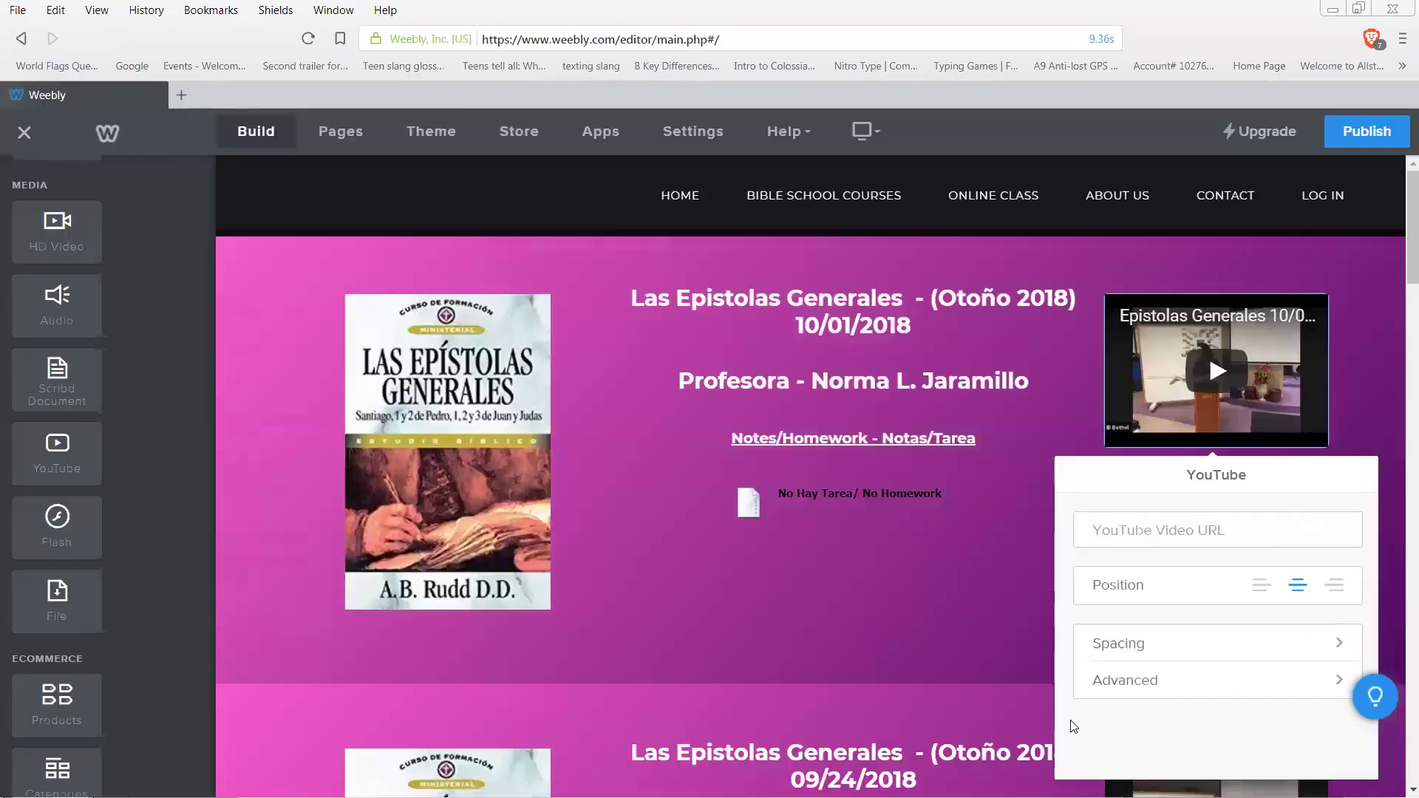
right_click(1175, 538)
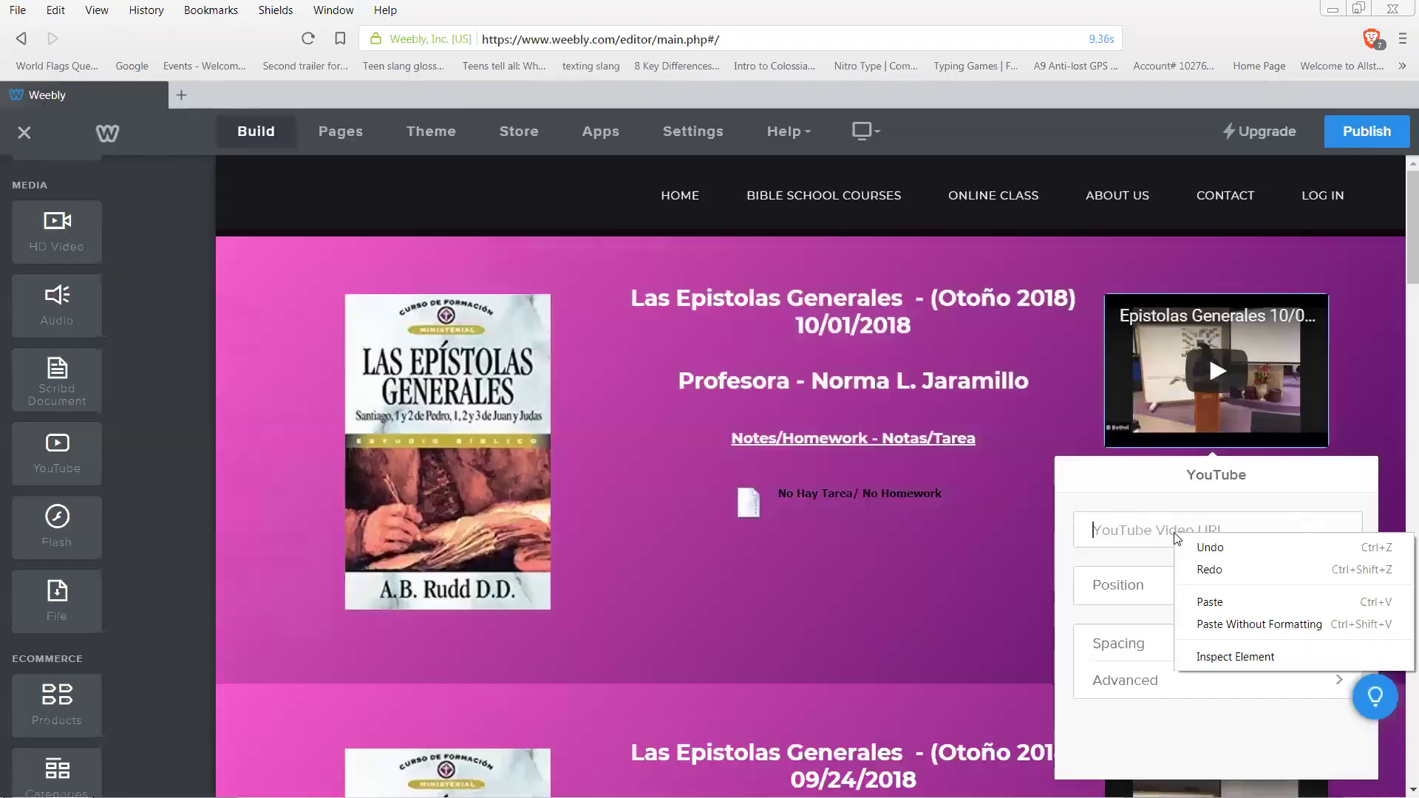
click(1206, 602)
click(973, 627)
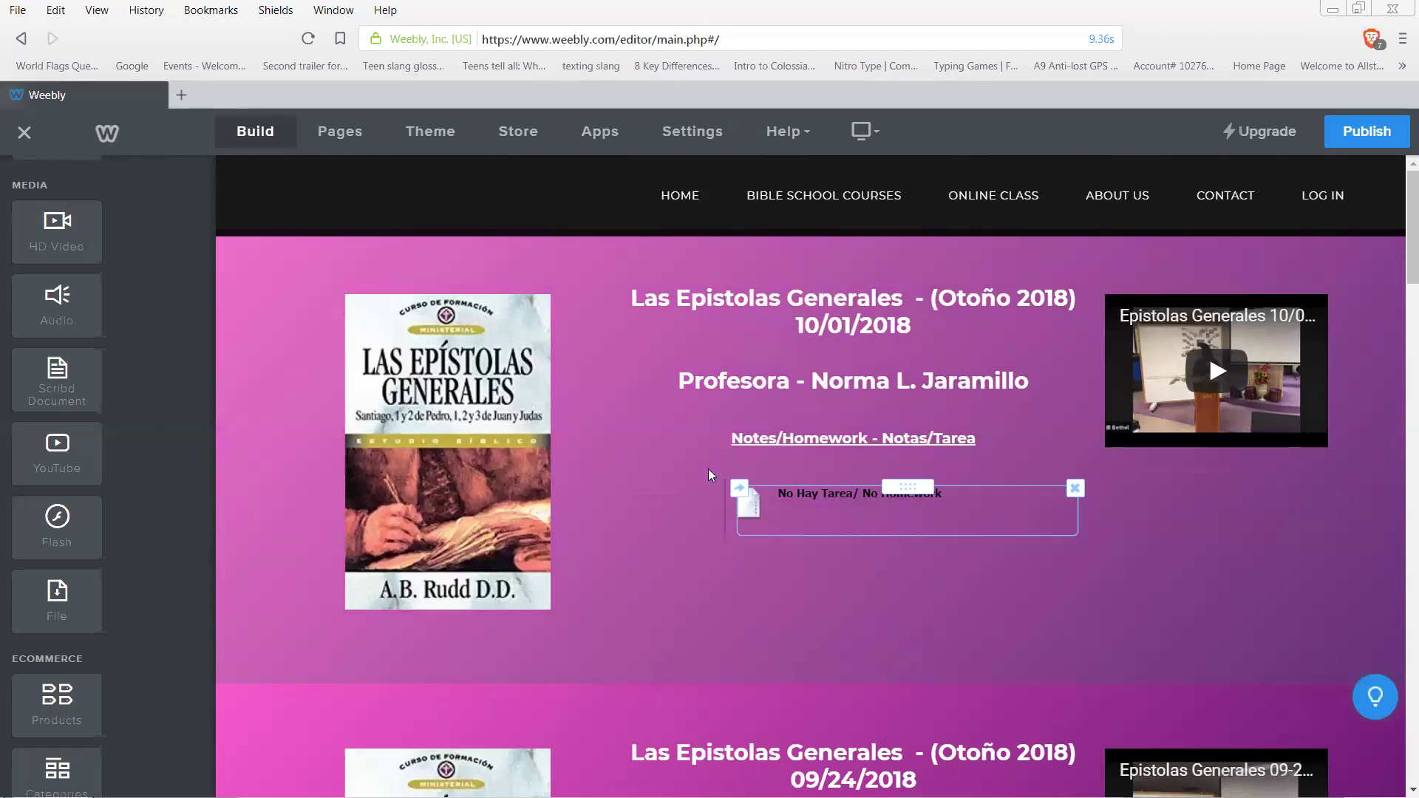
click(498, 423)
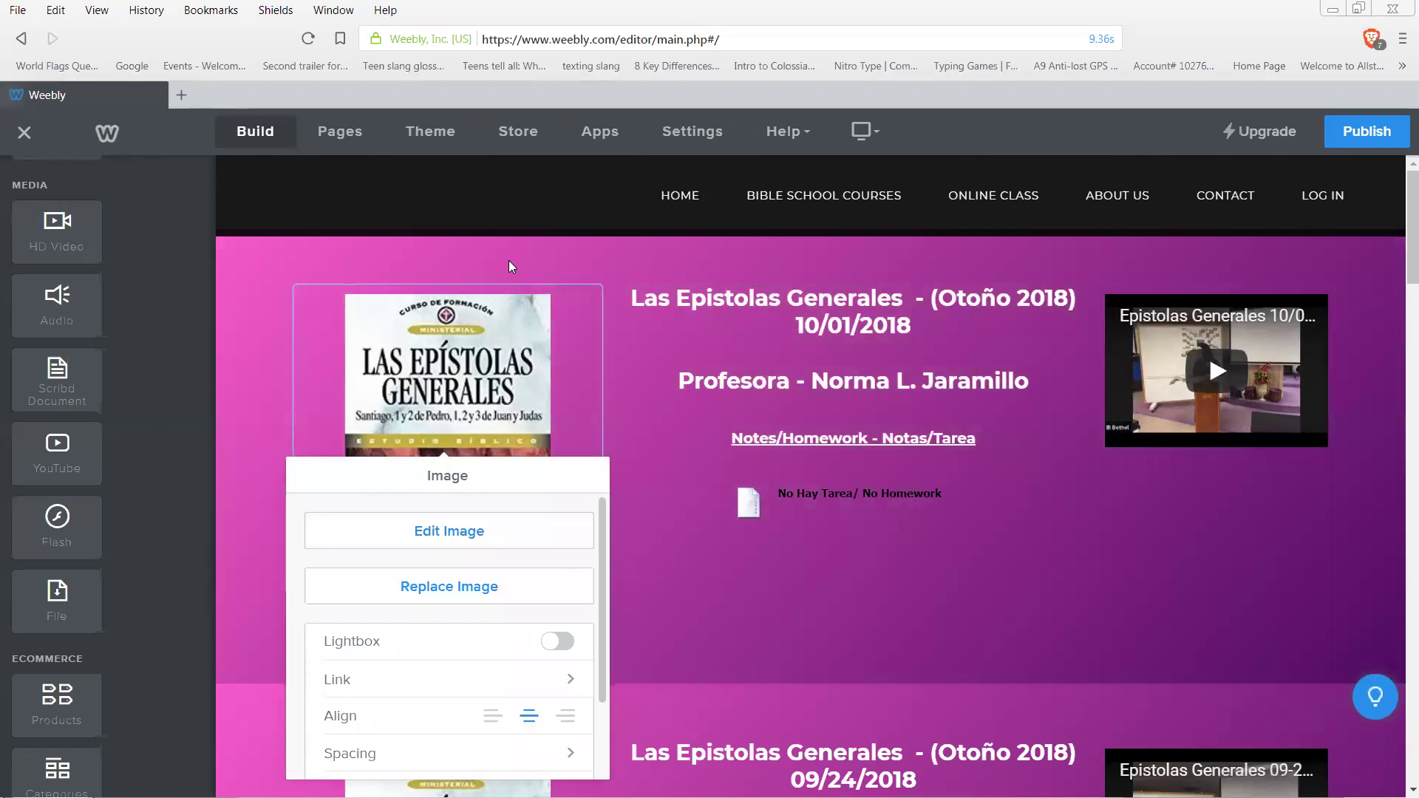
click(510, 262)
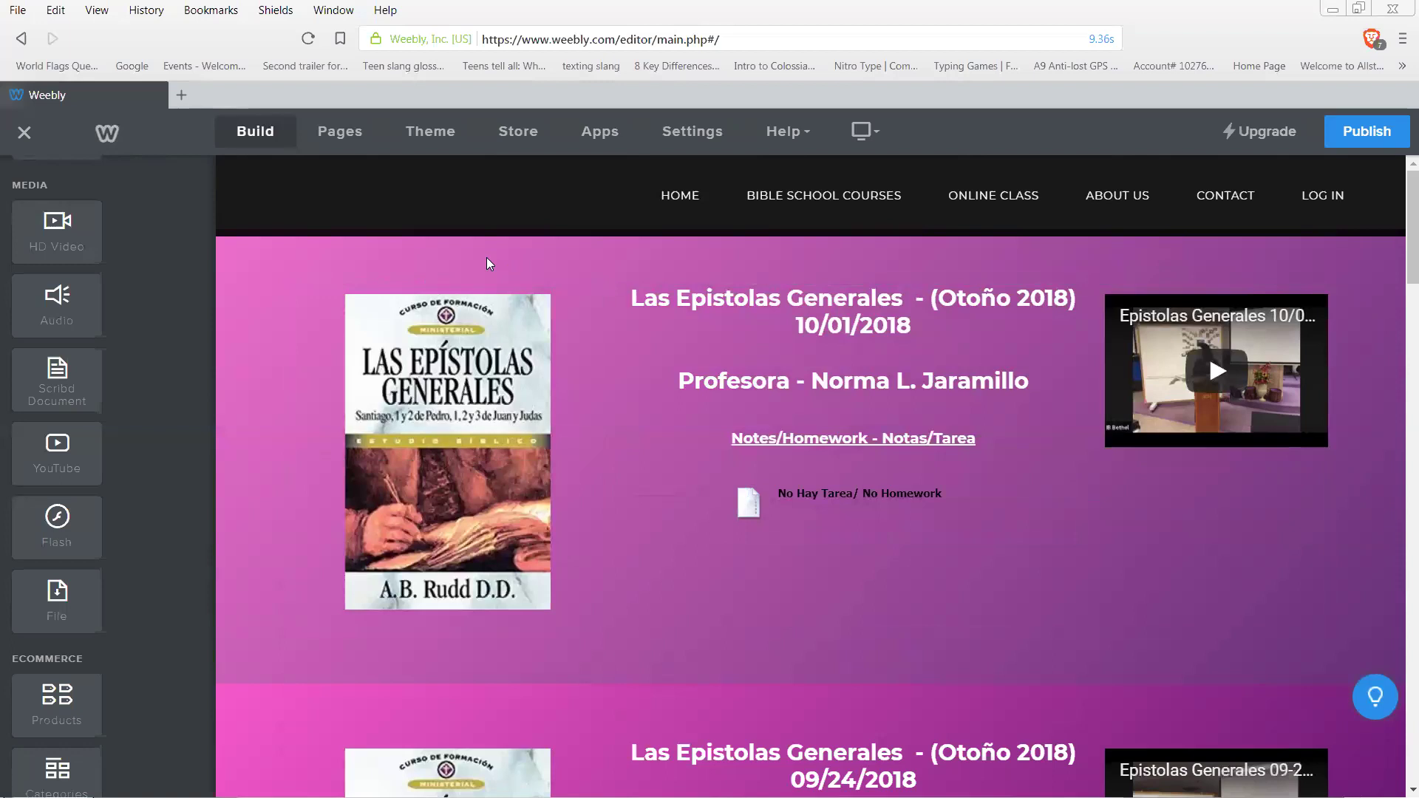
right_click(487, 259)
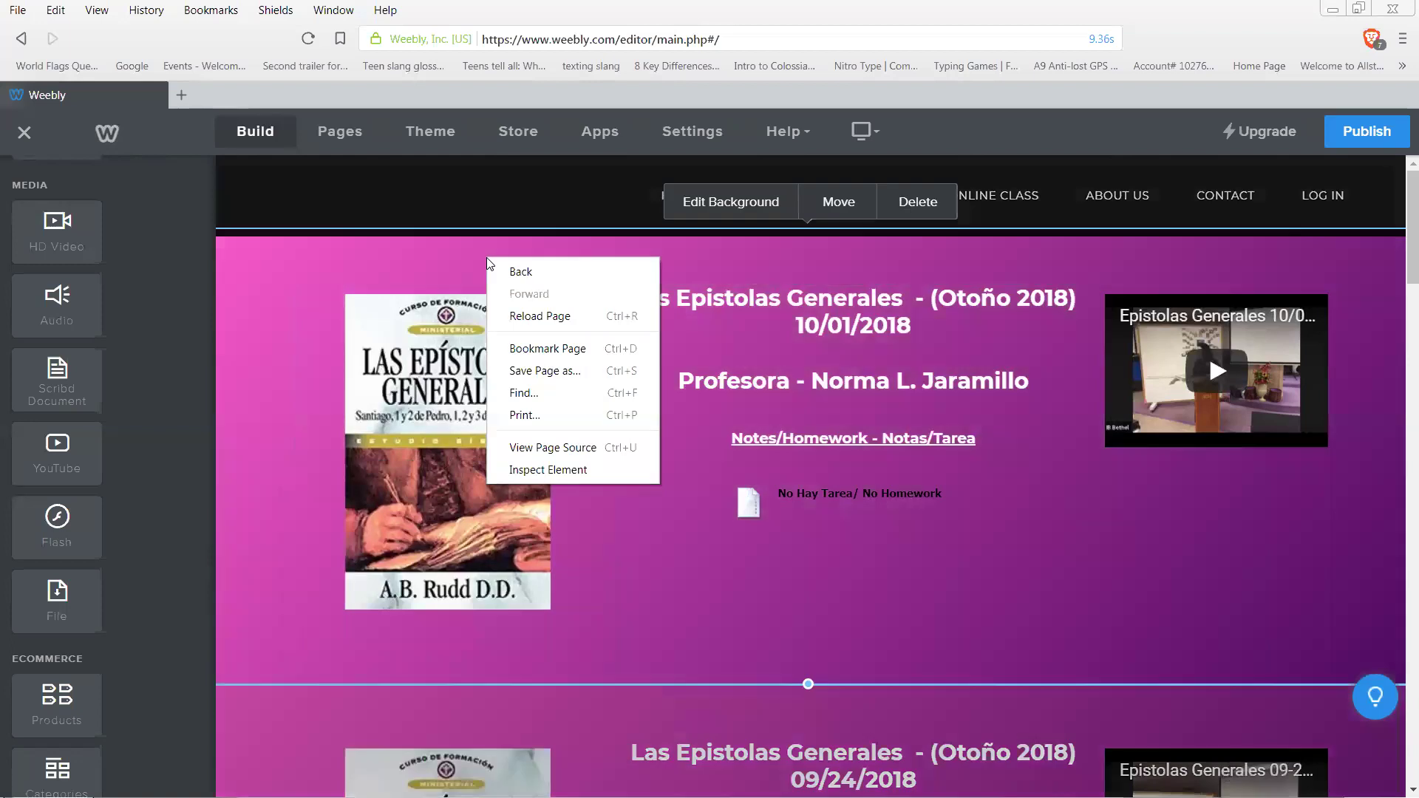
Change the first gradient colour of the 10/01/2018 section's background from pink to yellow #eaf65e
click(459, 258)
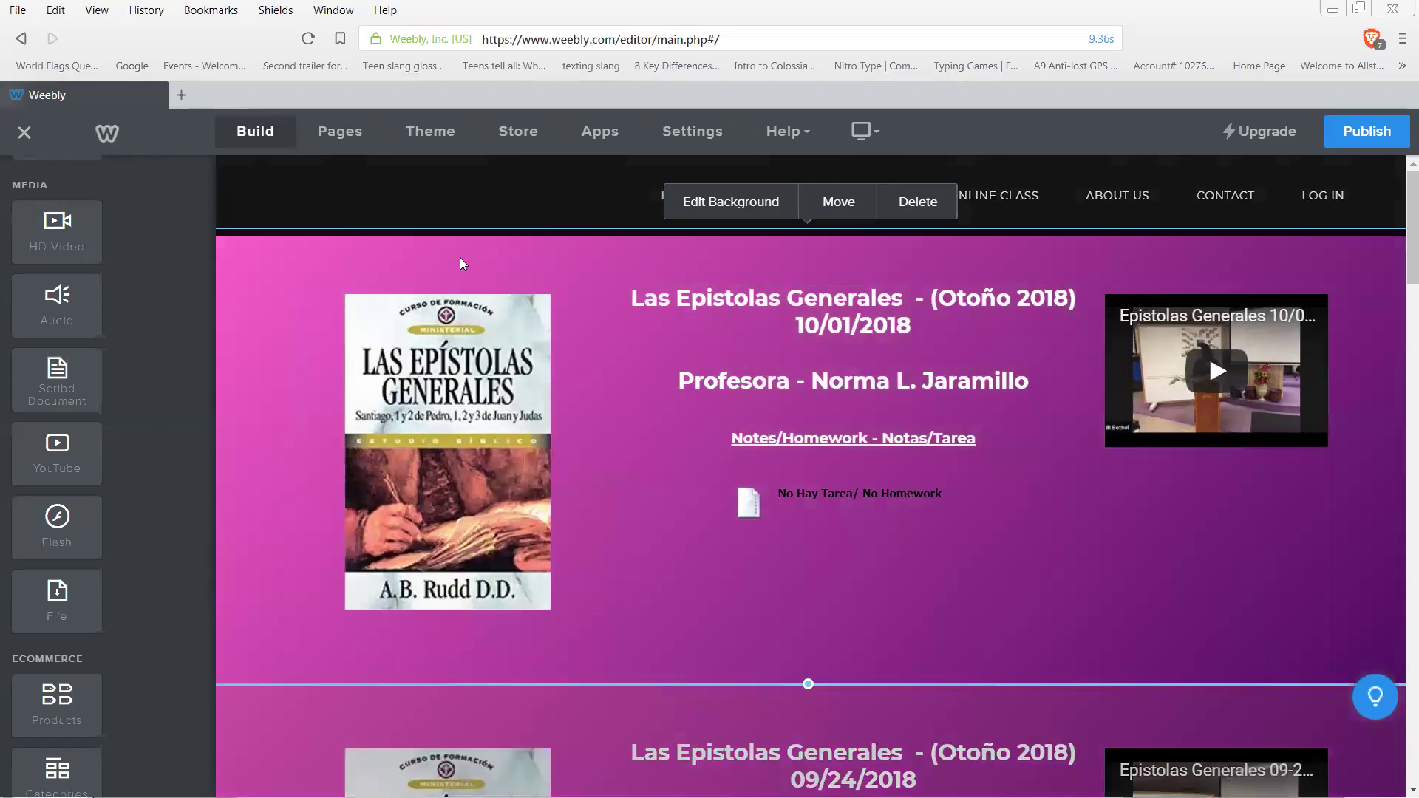
click(735, 210)
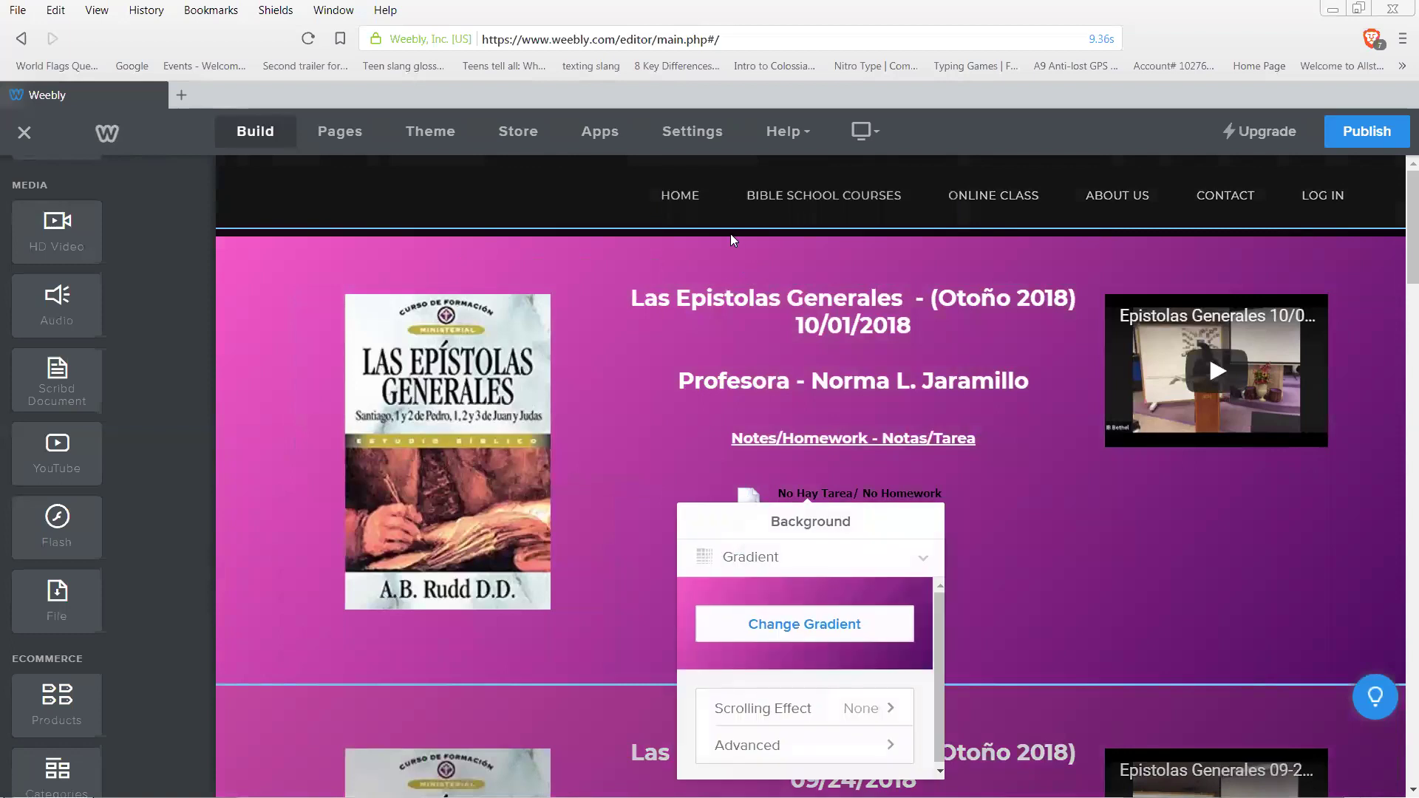
click(784, 634)
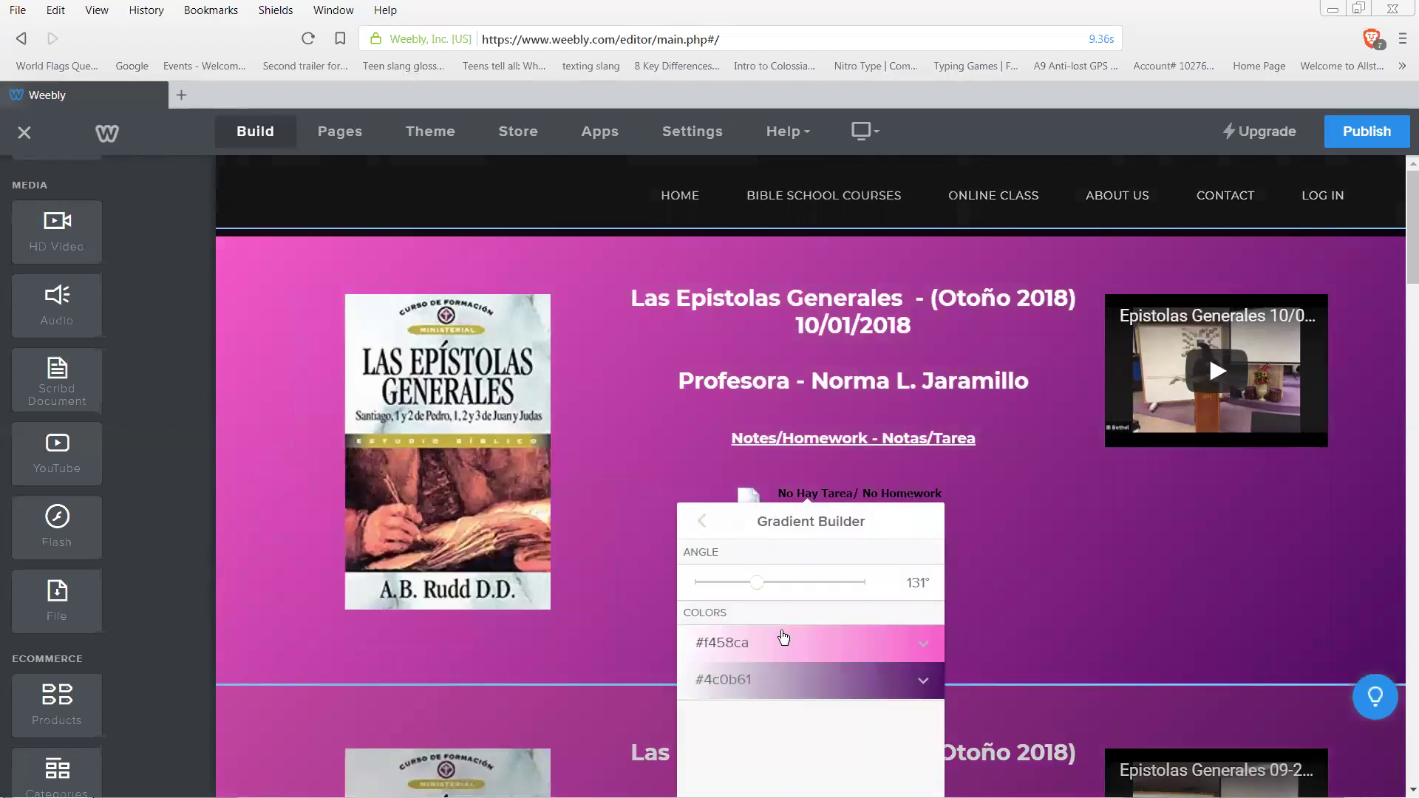
click(922, 651)
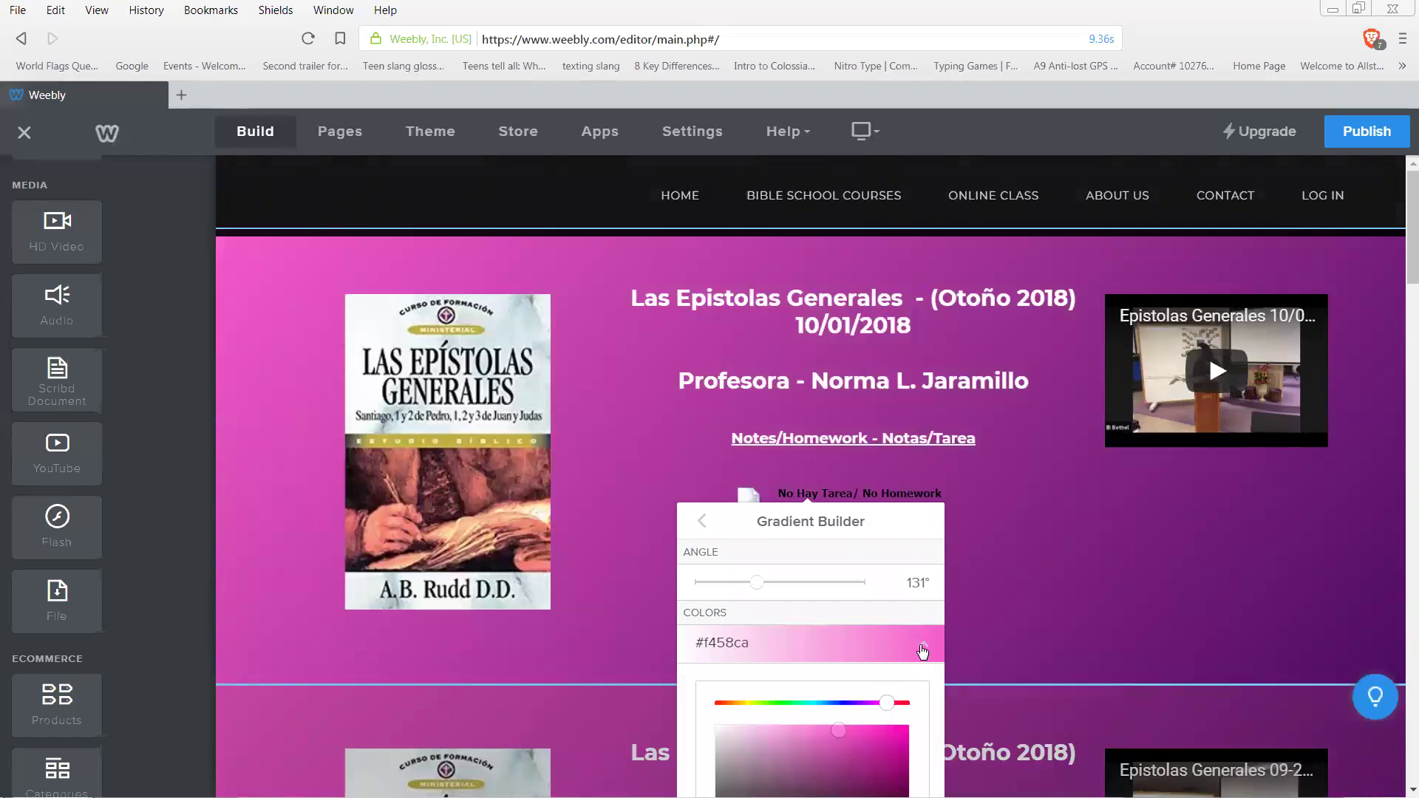
scroll(930, 687, down, 2)
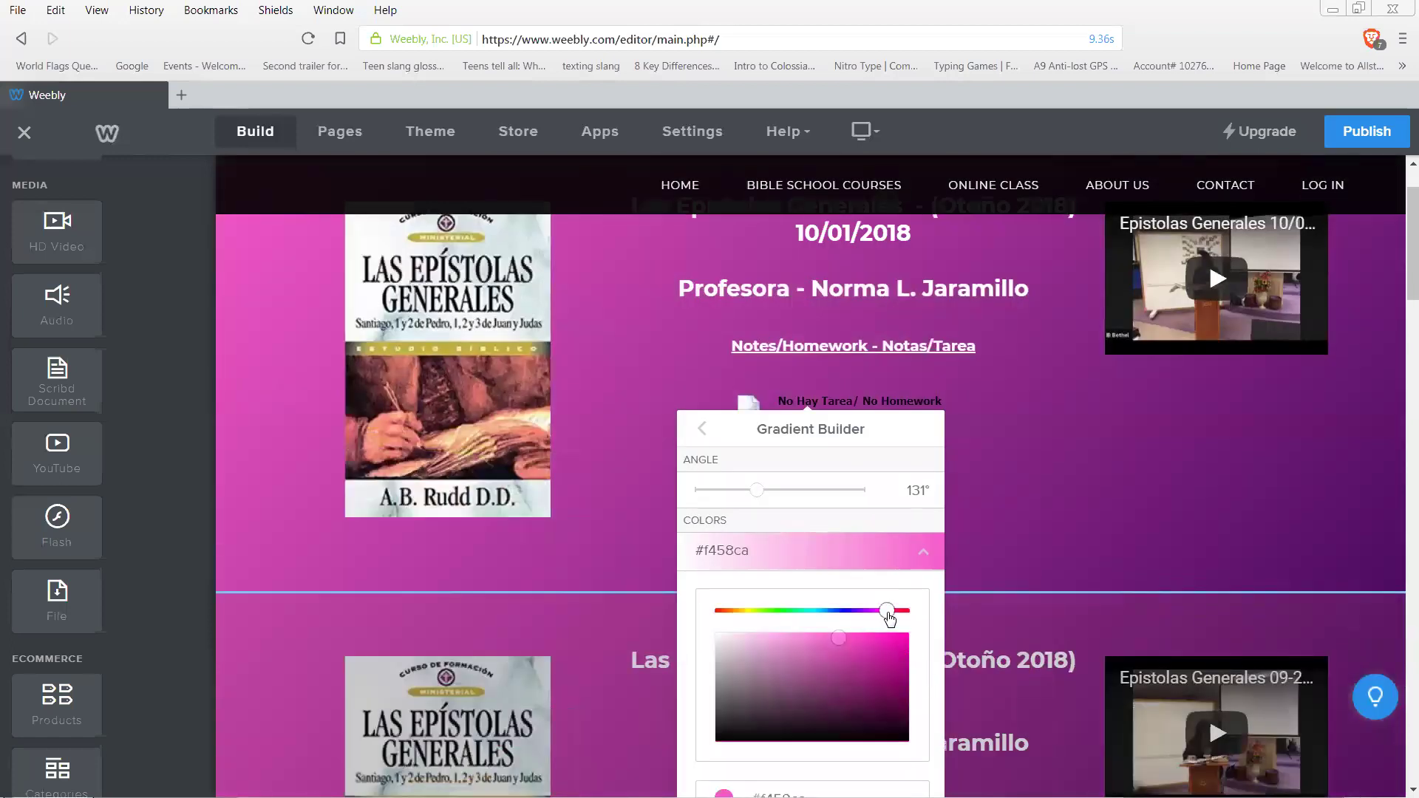
scroll(890, 617, down, 10)
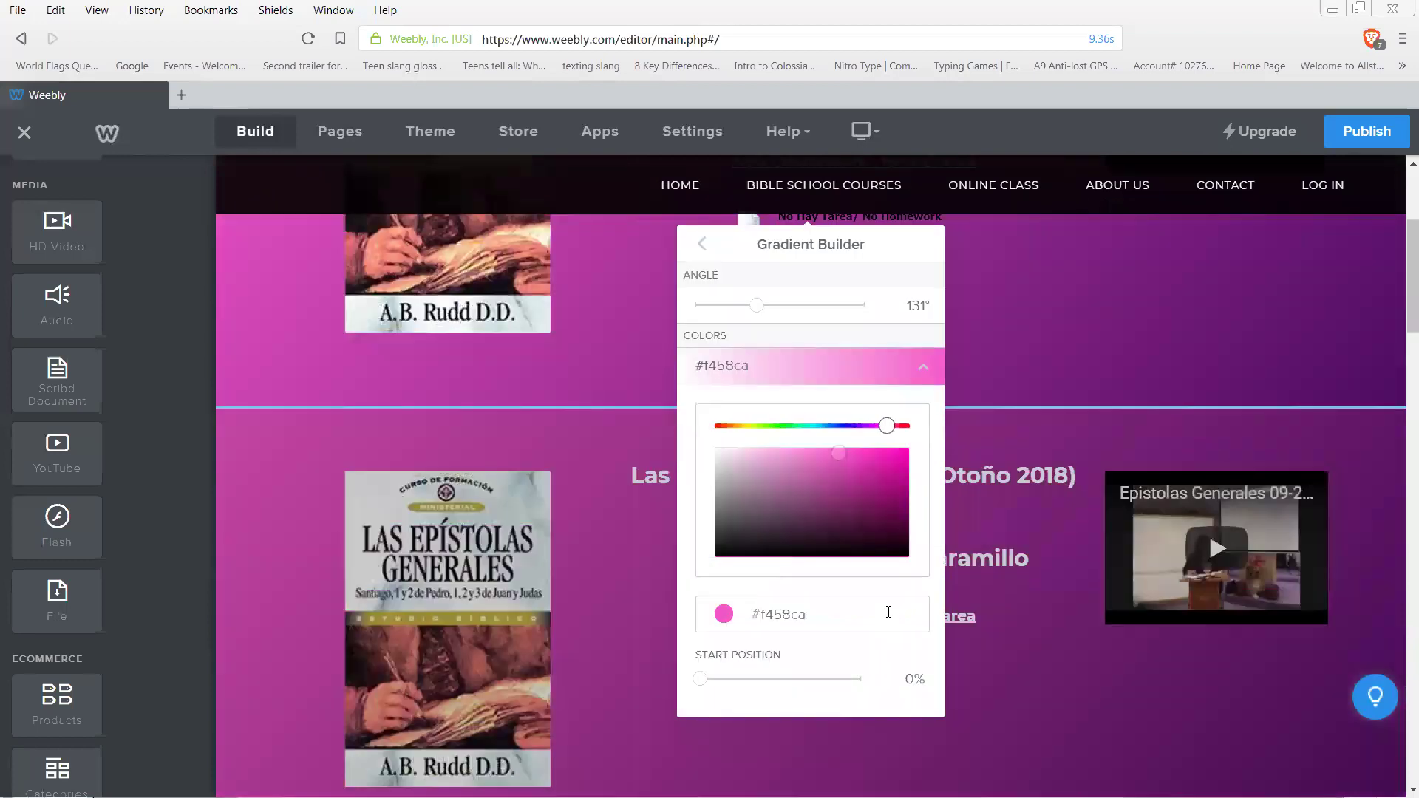
scroll(889, 617, down, 12)
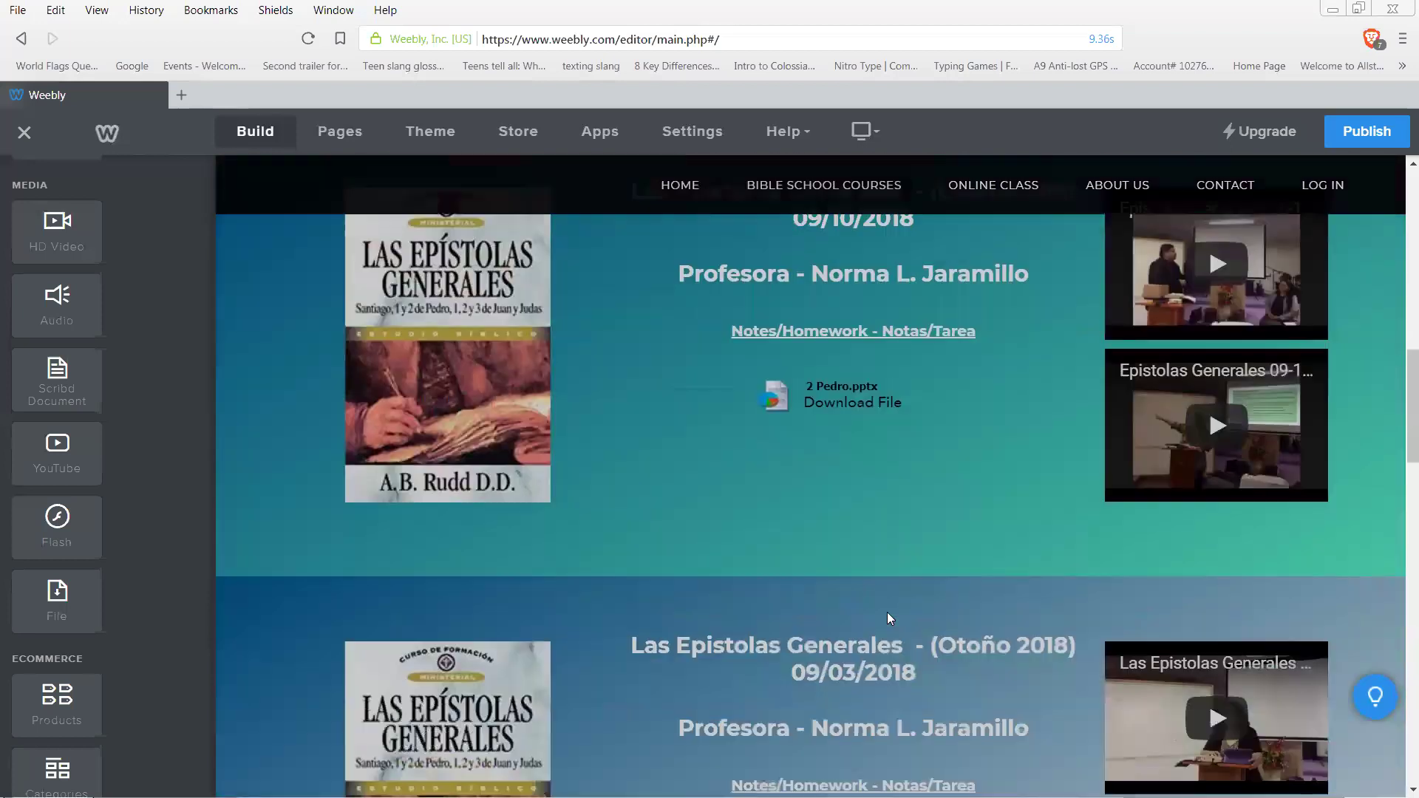
scroll(887, 613, up, 15)
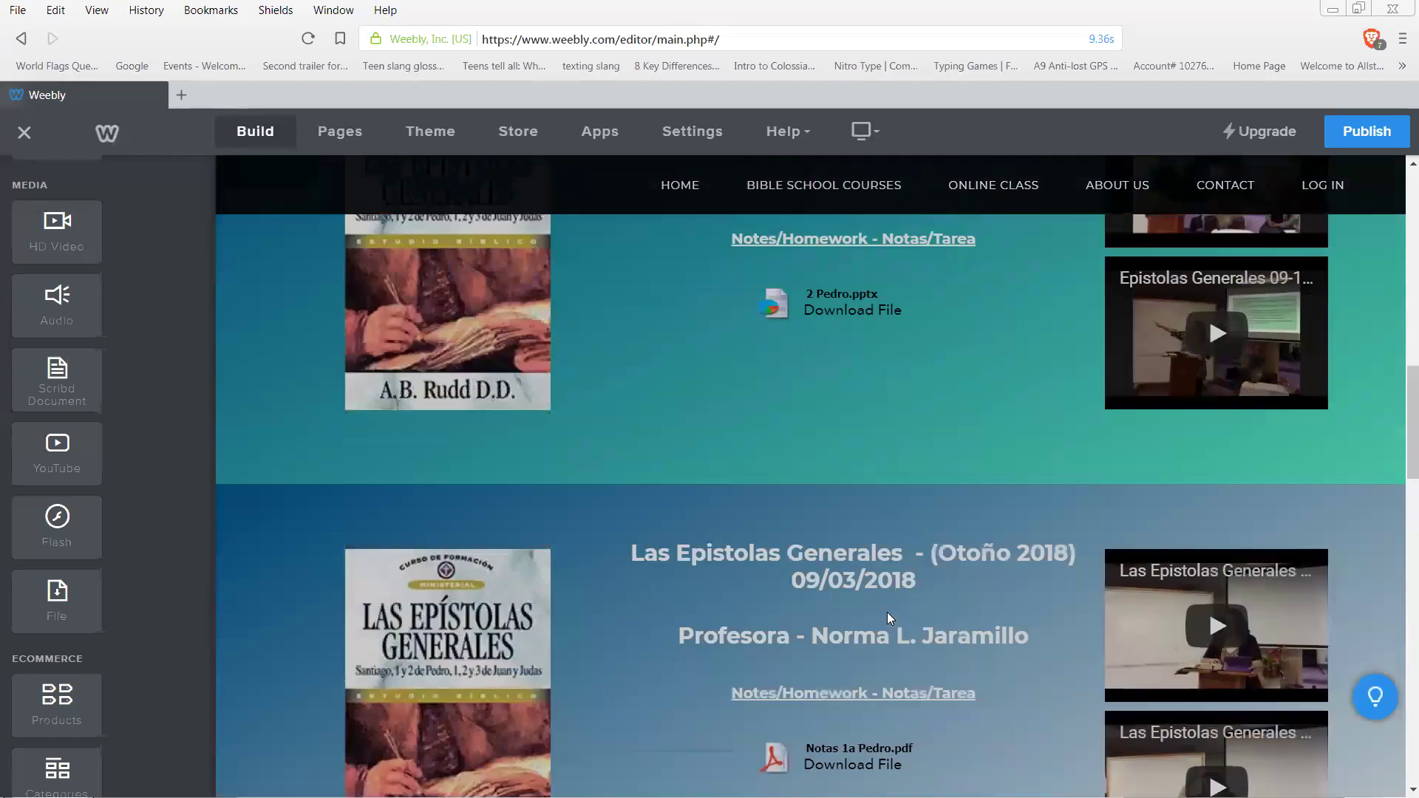
scroll(889, 620, up, 3)
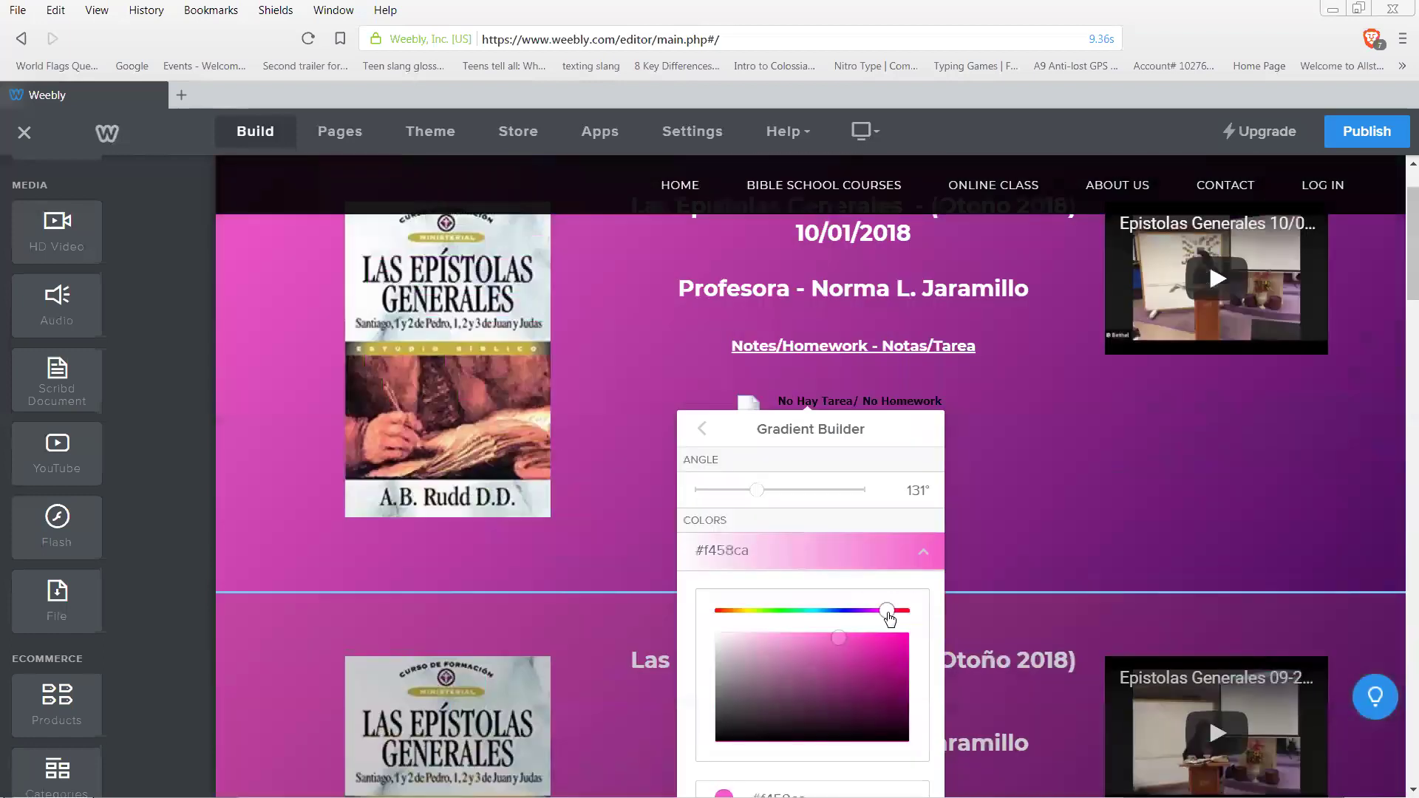
drag(887, 521, 752, 529)
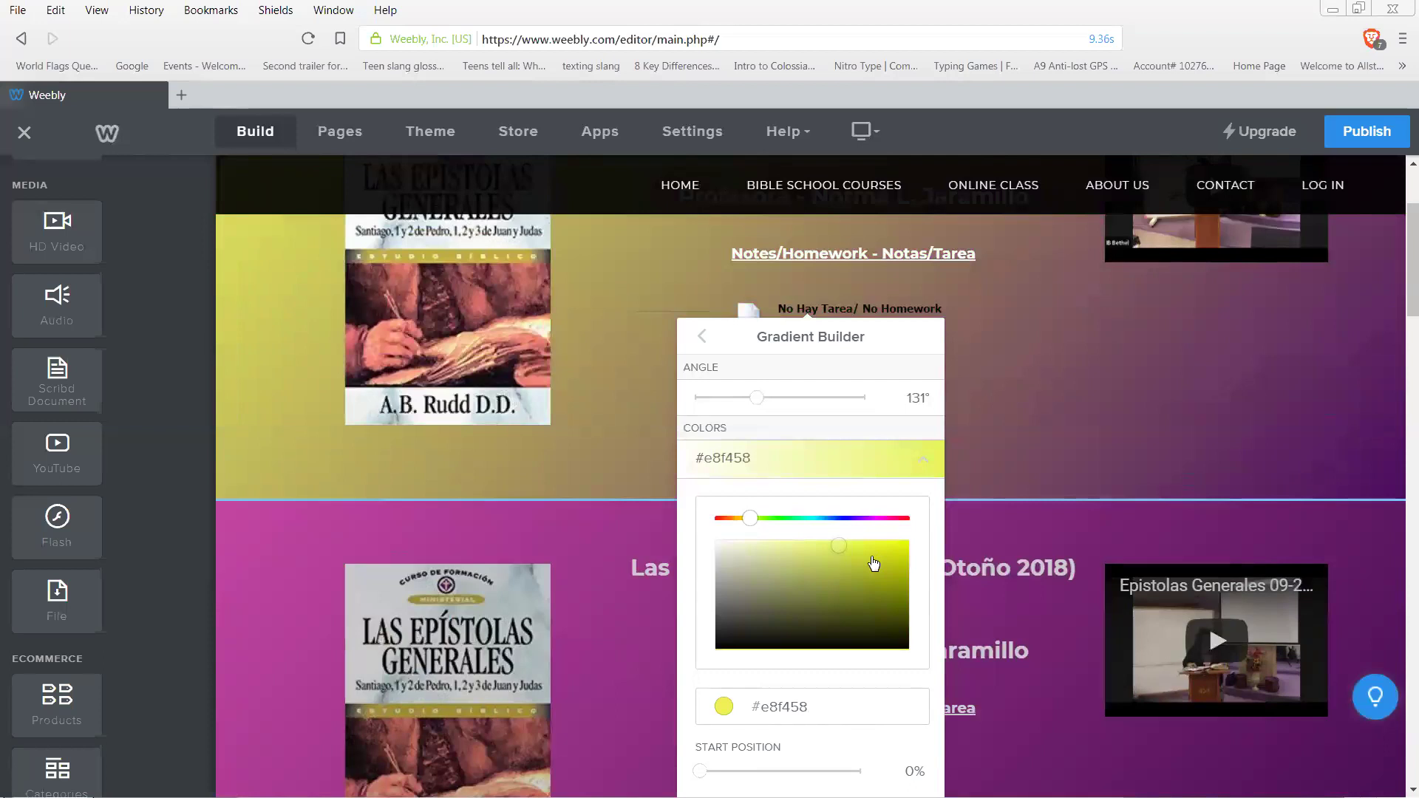
mouse_move(840, 548)
mouse_down()
mouse_move(905, 552)
mouse_move(770, 545)
mouse_move(849, 547)
mouse_move(837, 548)
mouse_up()
scroll(836, 548, up, 3)
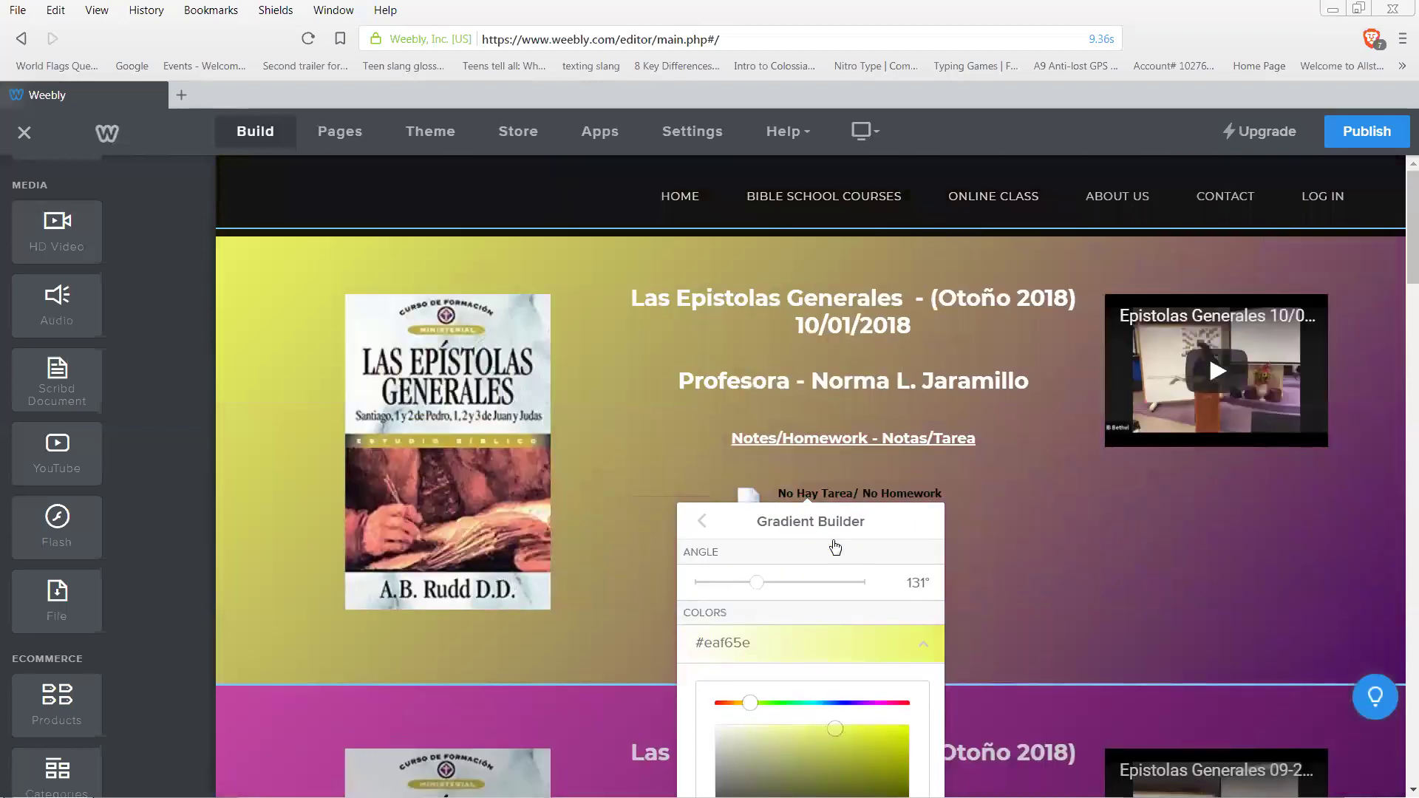
click(652, 255)
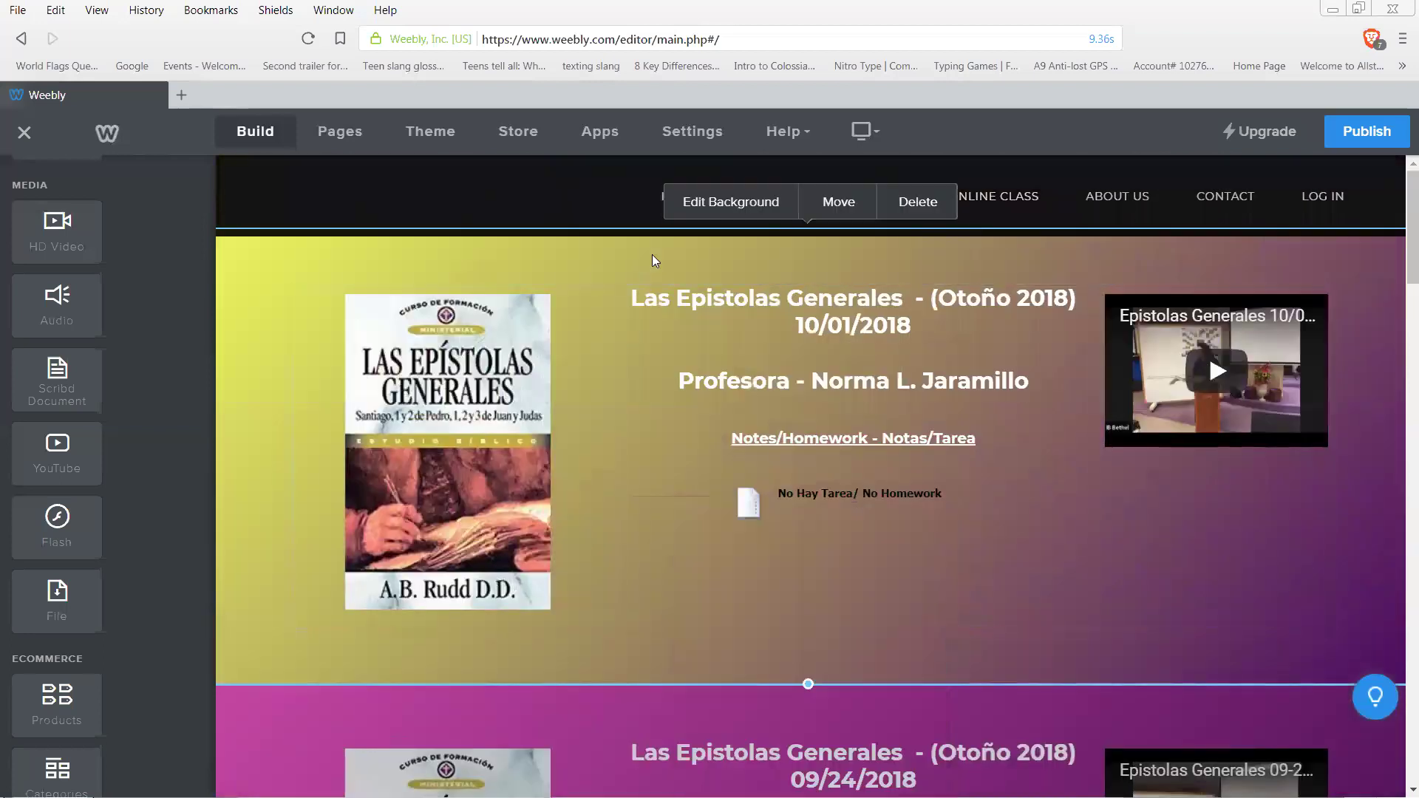
Change the second gradient colour of the 10/01/2018 section's background to olive green #55610b
click(723, 197)
click(795, 627)
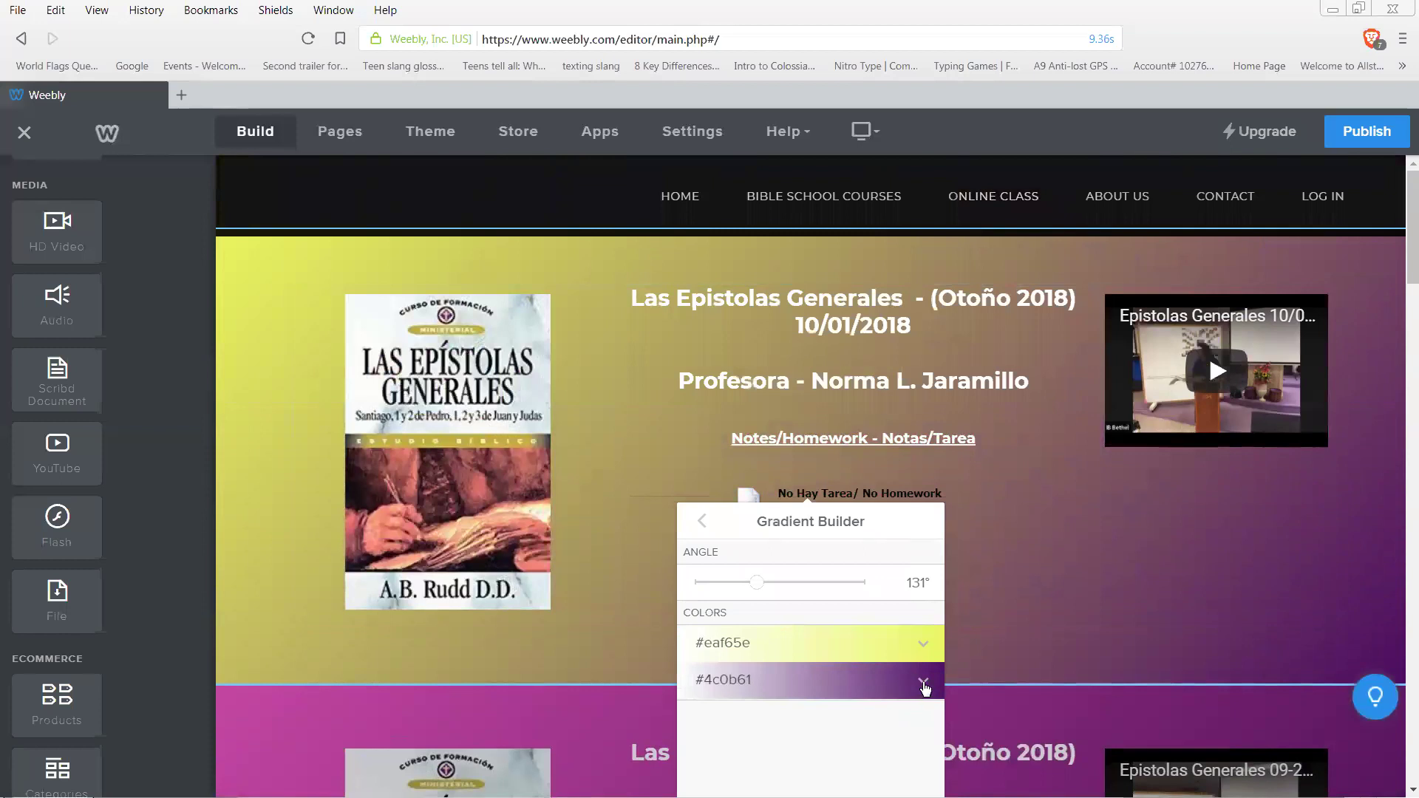
click(923, 684)
drag(873, 706, 754, 703)
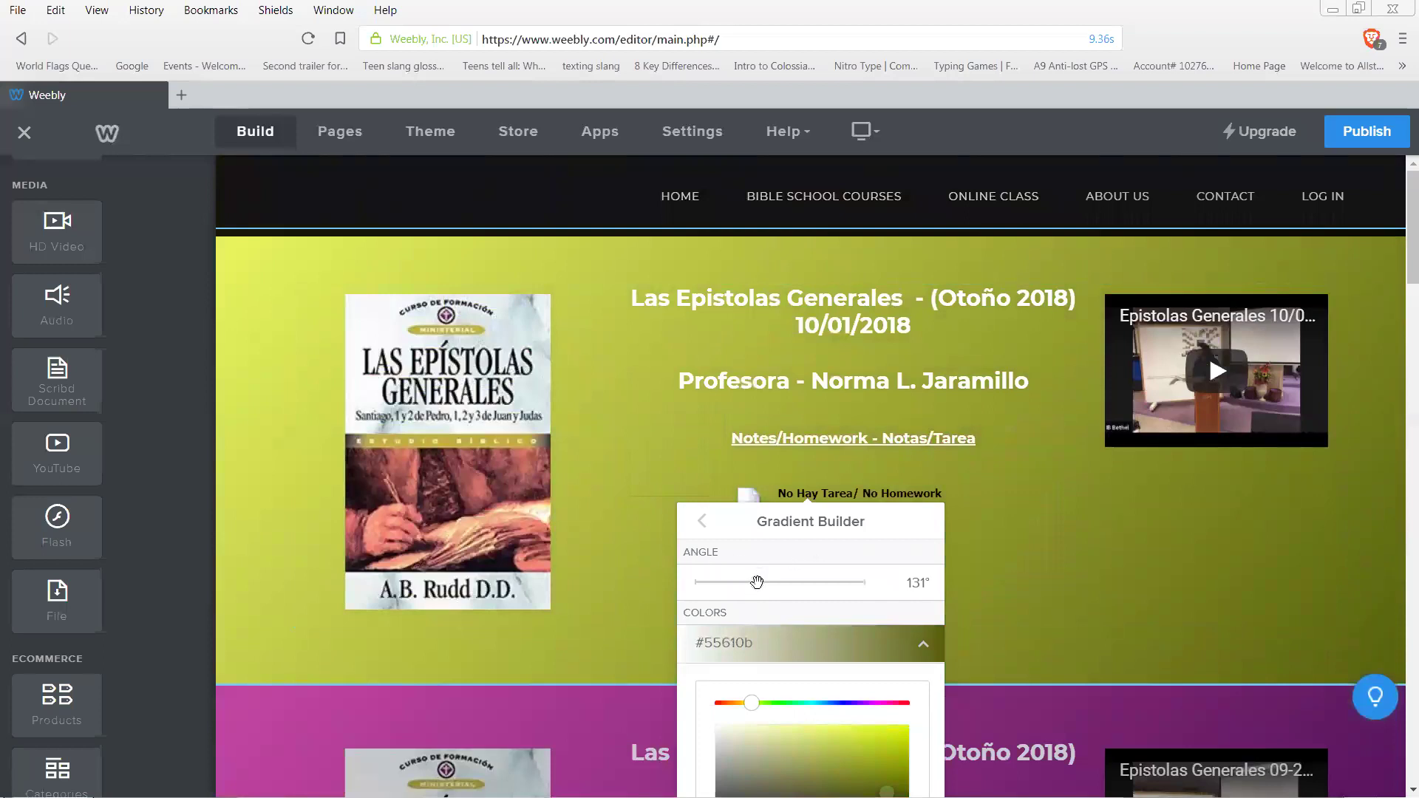
Set the background gradient's angle to 104° and the olive colour's start position to 89%
mouse_move(757, 582)
mouse_down()
mouse_move(835, 588)
mouse_move(704, 584)
mouse_move(791, 584)
mouse_move(745, 576)
mouse_up()
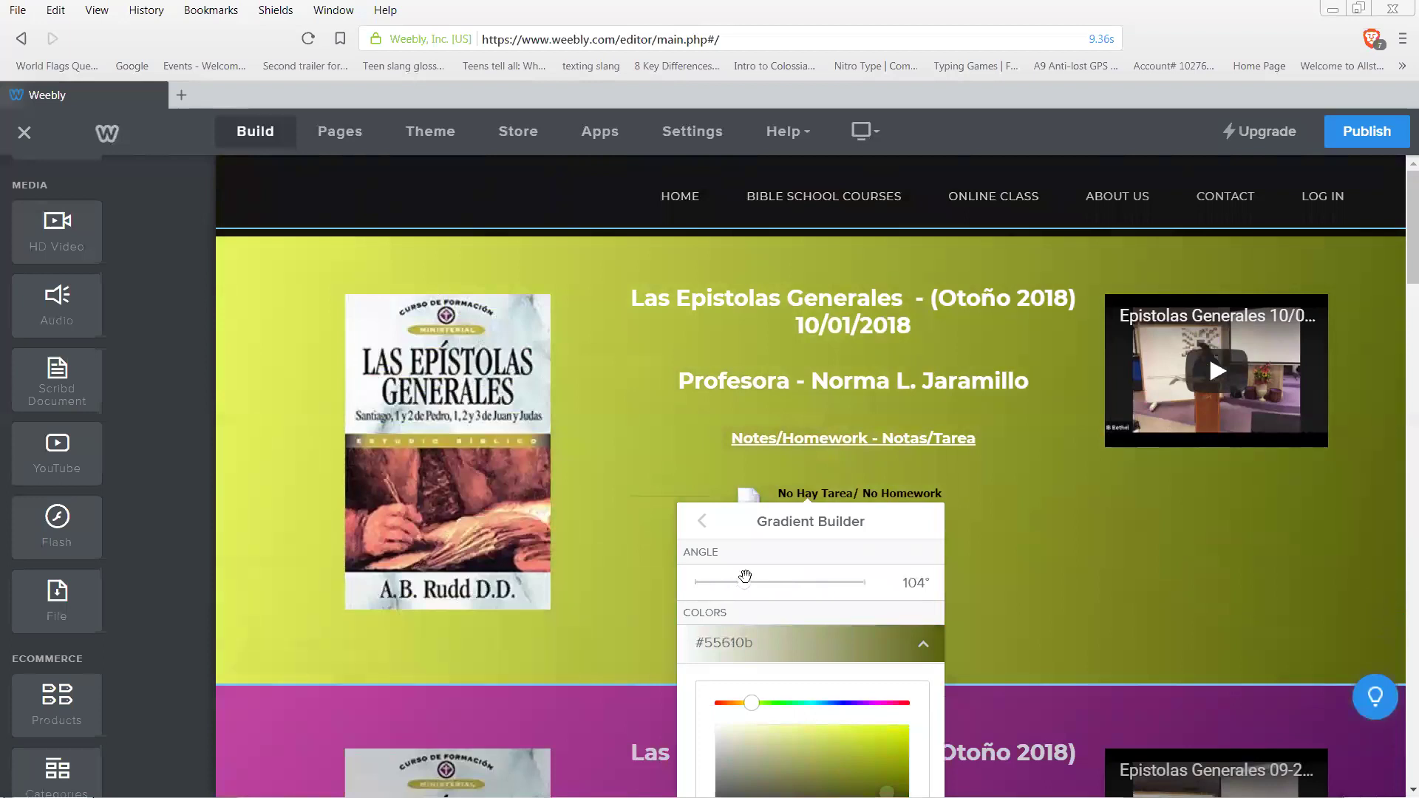
scroll(774, 638, down, 1)
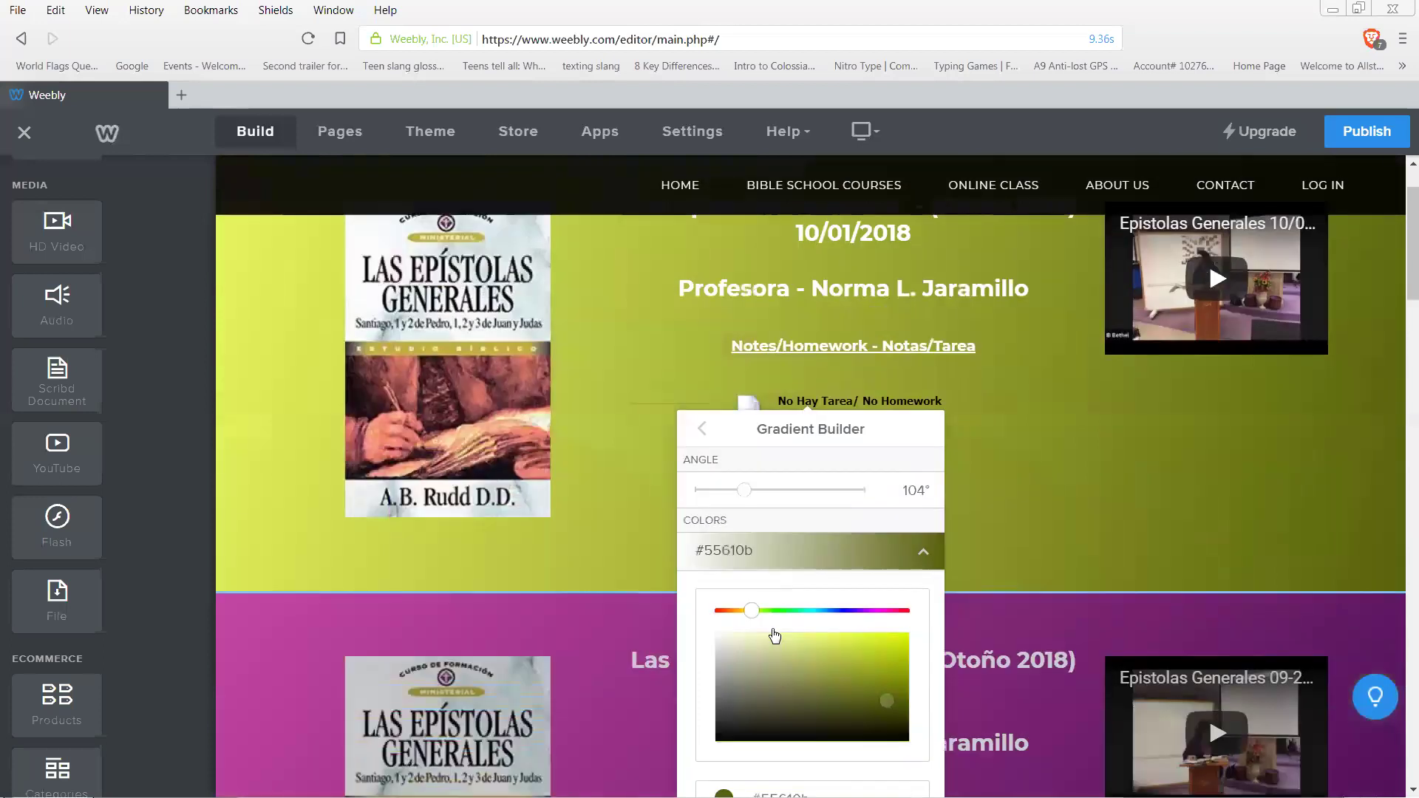
scroll(774, 637, down, 1)
mouse_move(861, 772)
mouse_down()
mouse_move(743, 766)
mouse_move(844, 764)
mouse_up()
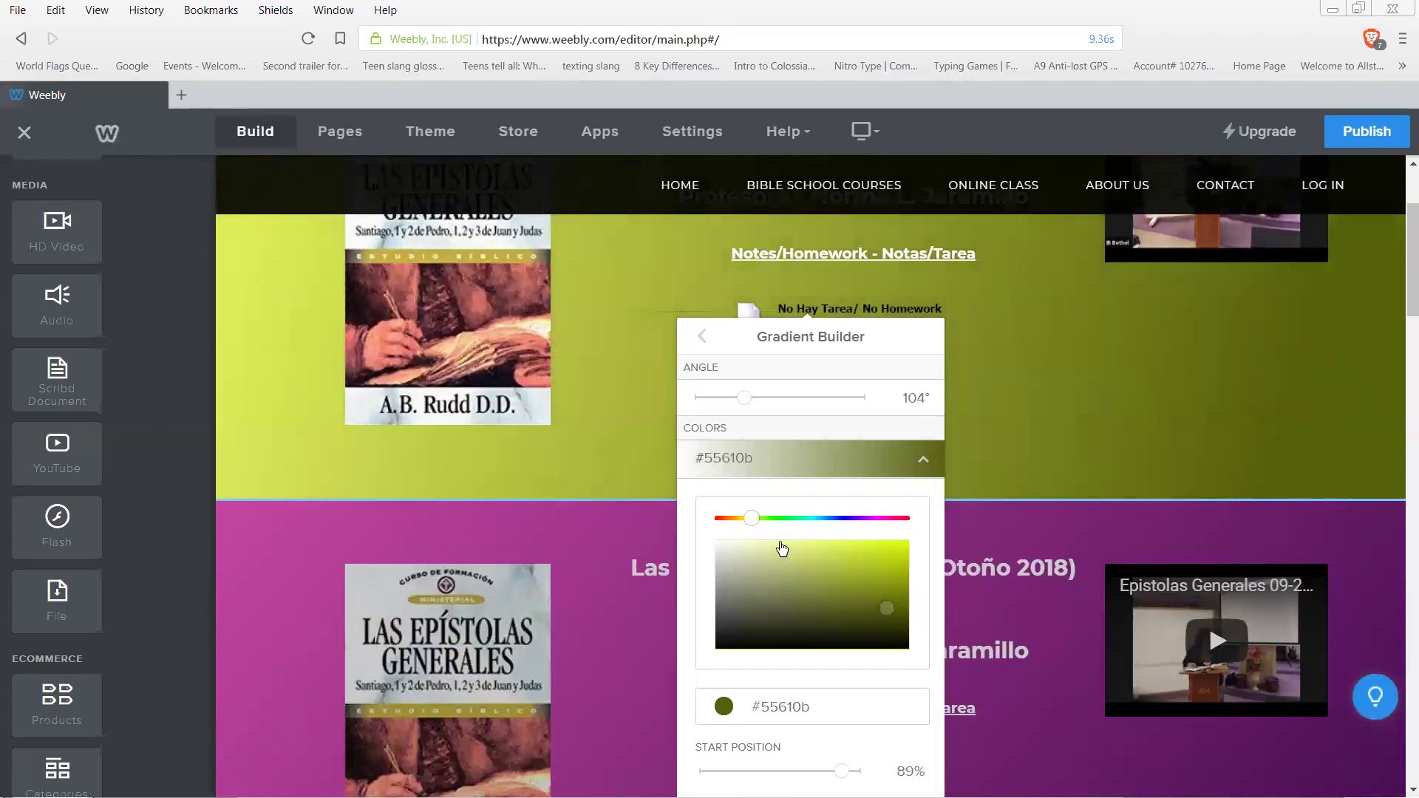
Change the text colour of the 10/01/2018 section's course title and date from white to dark grey
scroll(779, 549, up, 2)
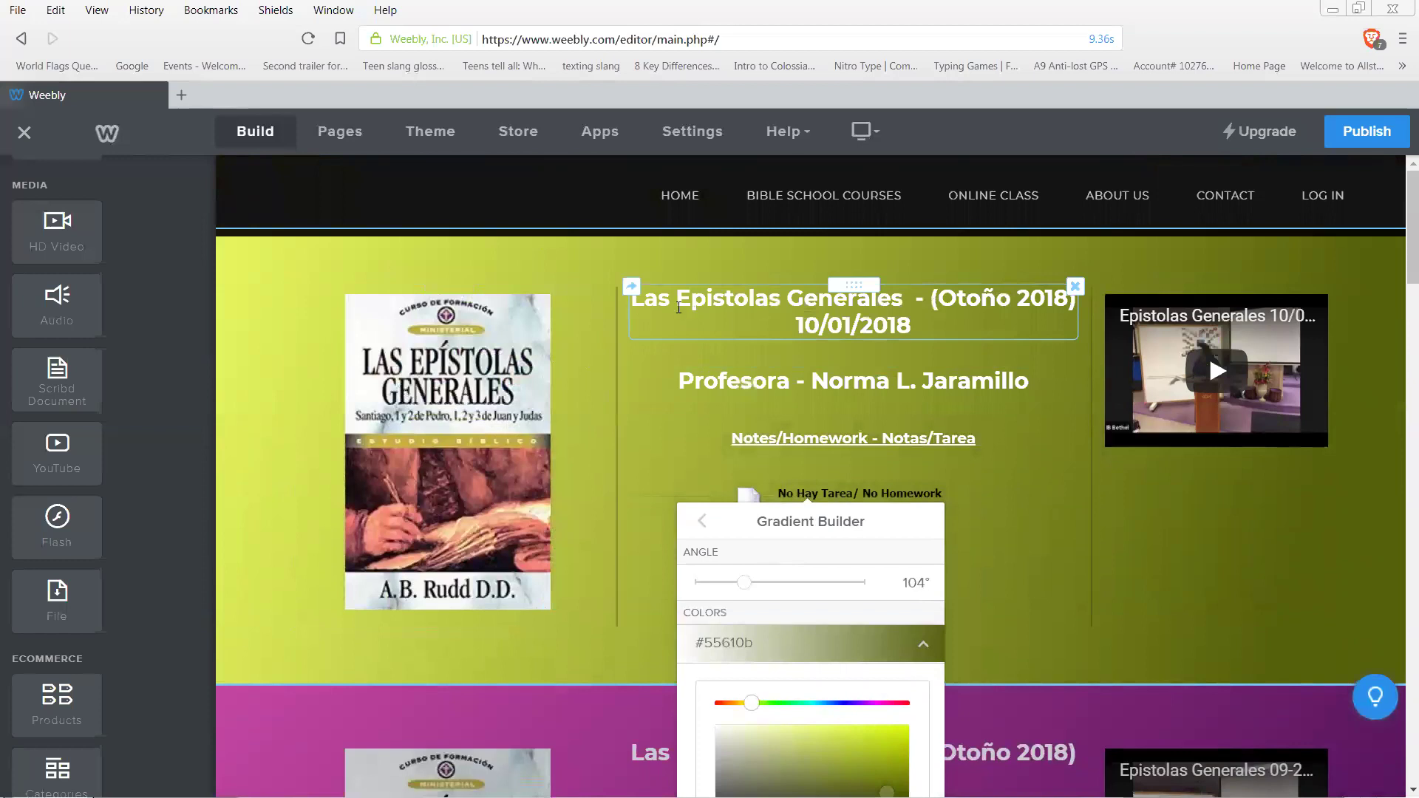
click(640, 303)
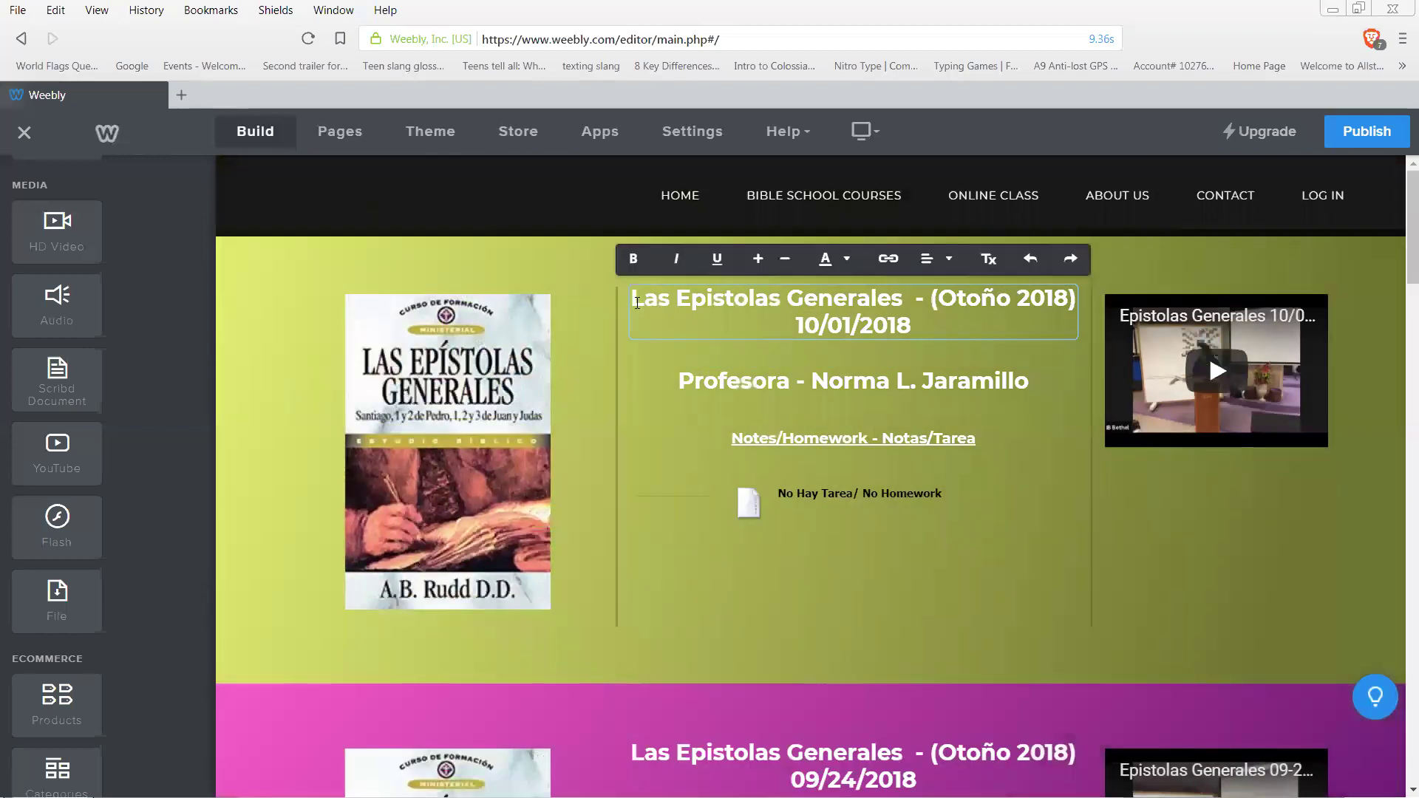
drag(634, 298, 927, 334)
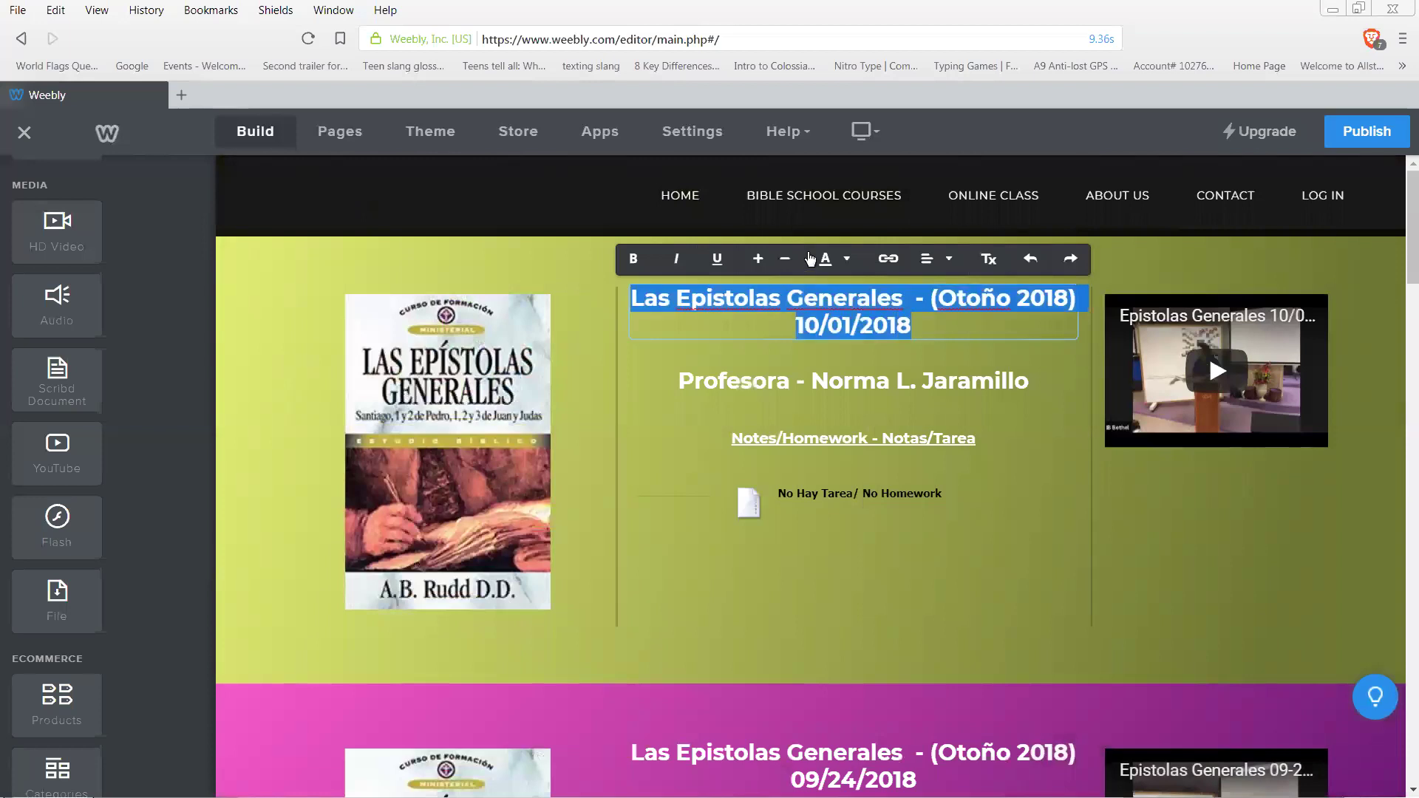
click(848, 260)
click(957, 366)
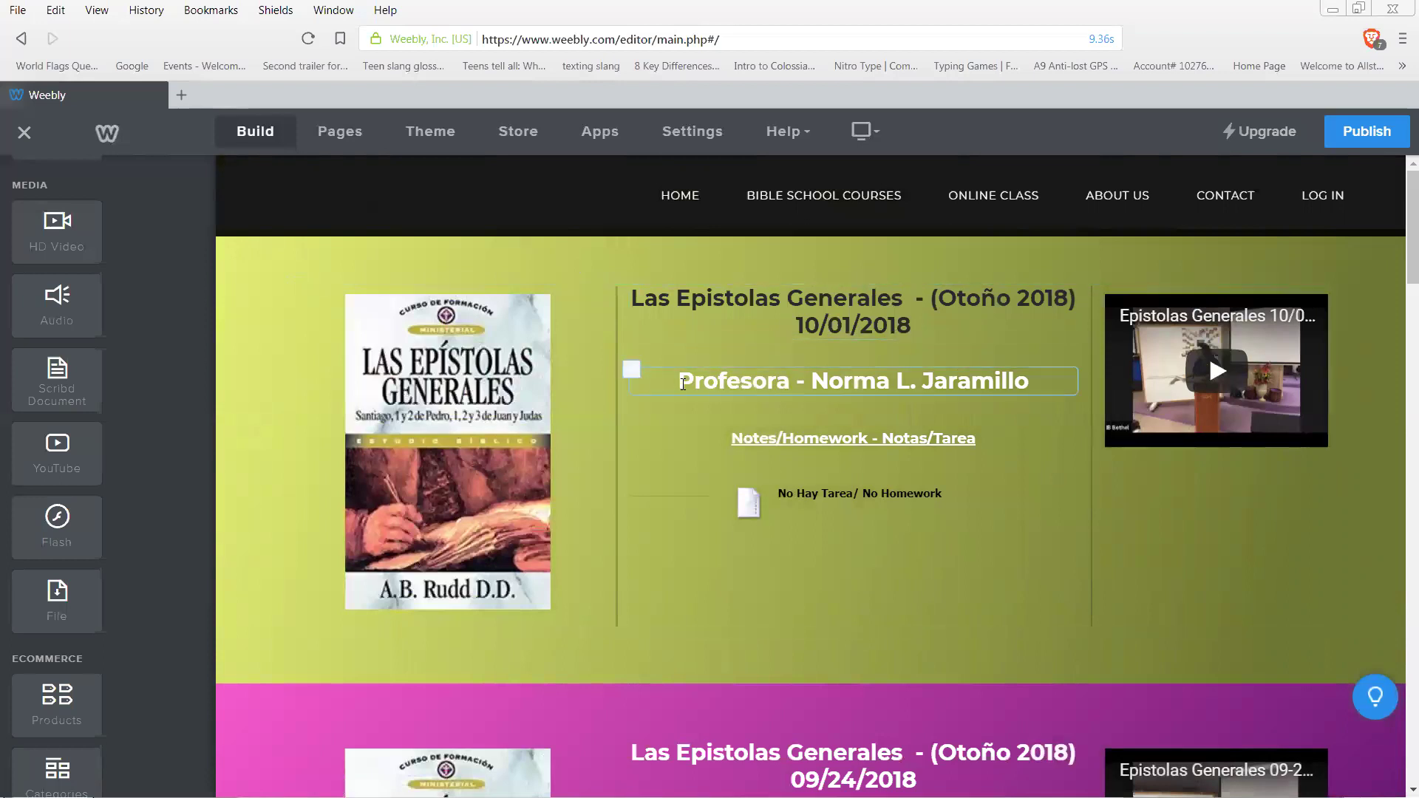
Change the text colour of the professor line in the 10/01/2018 section to the darkest grey swatch
drag(680, 384, 986, 397)
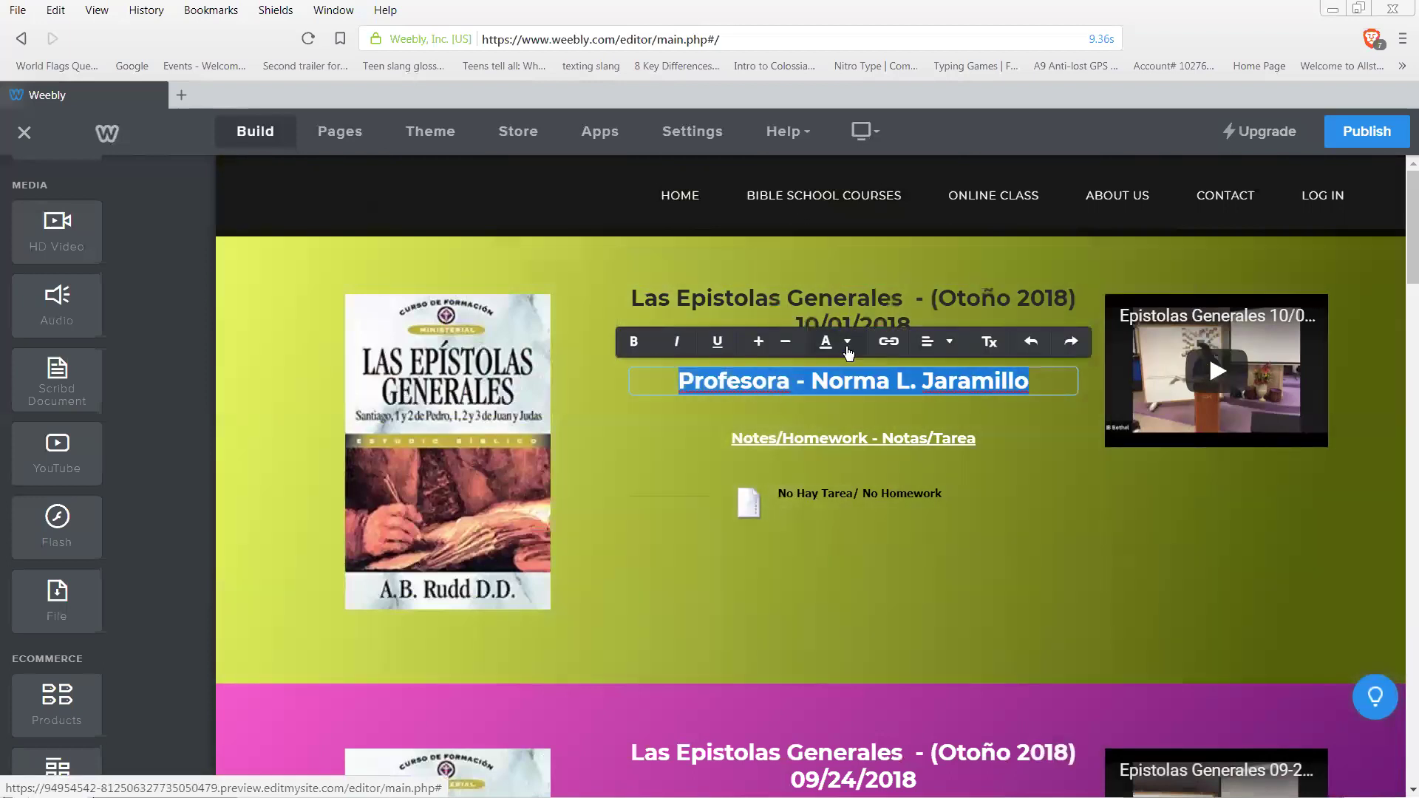
click(848, 345)
click(936, 383)
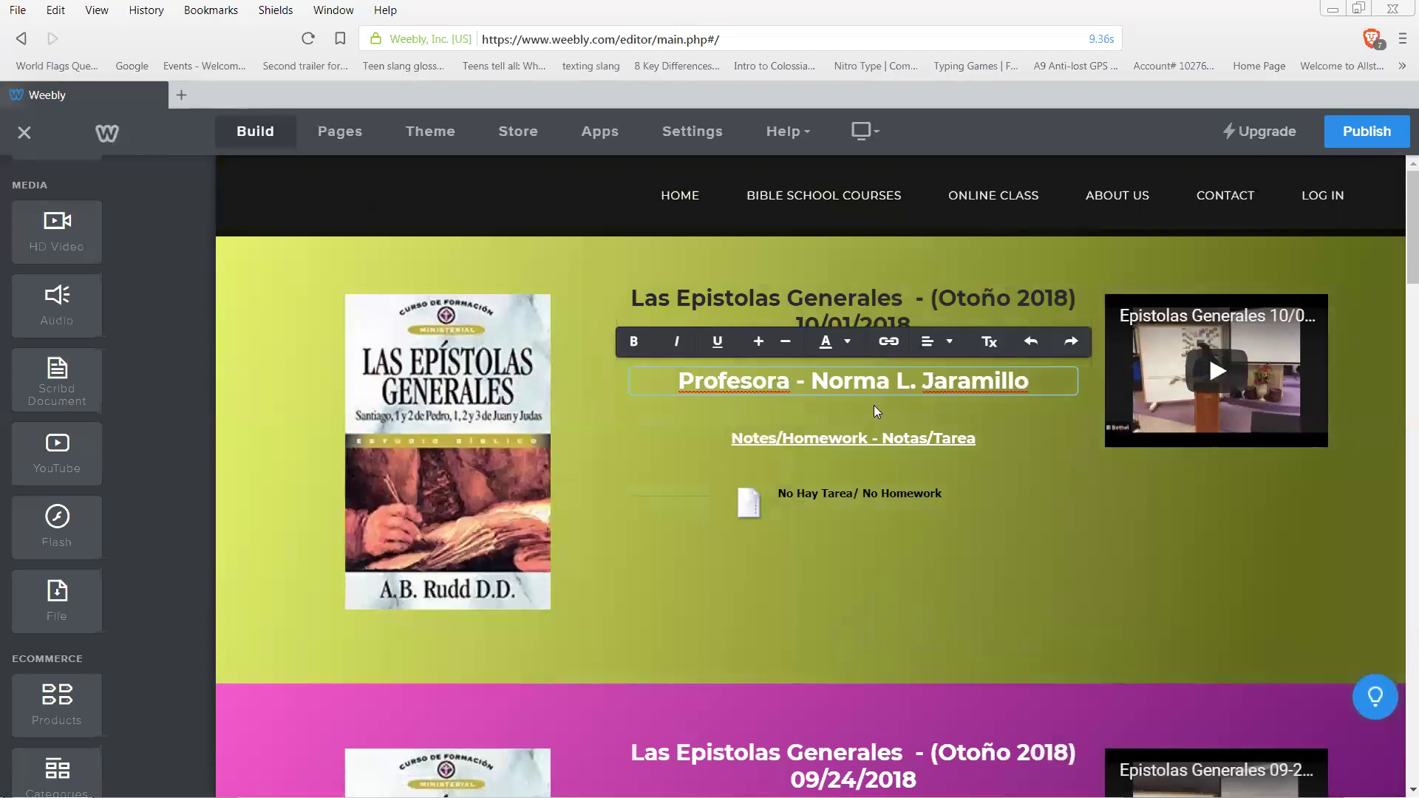
drag(1031, 383, 681, 376)
click(848, 343)
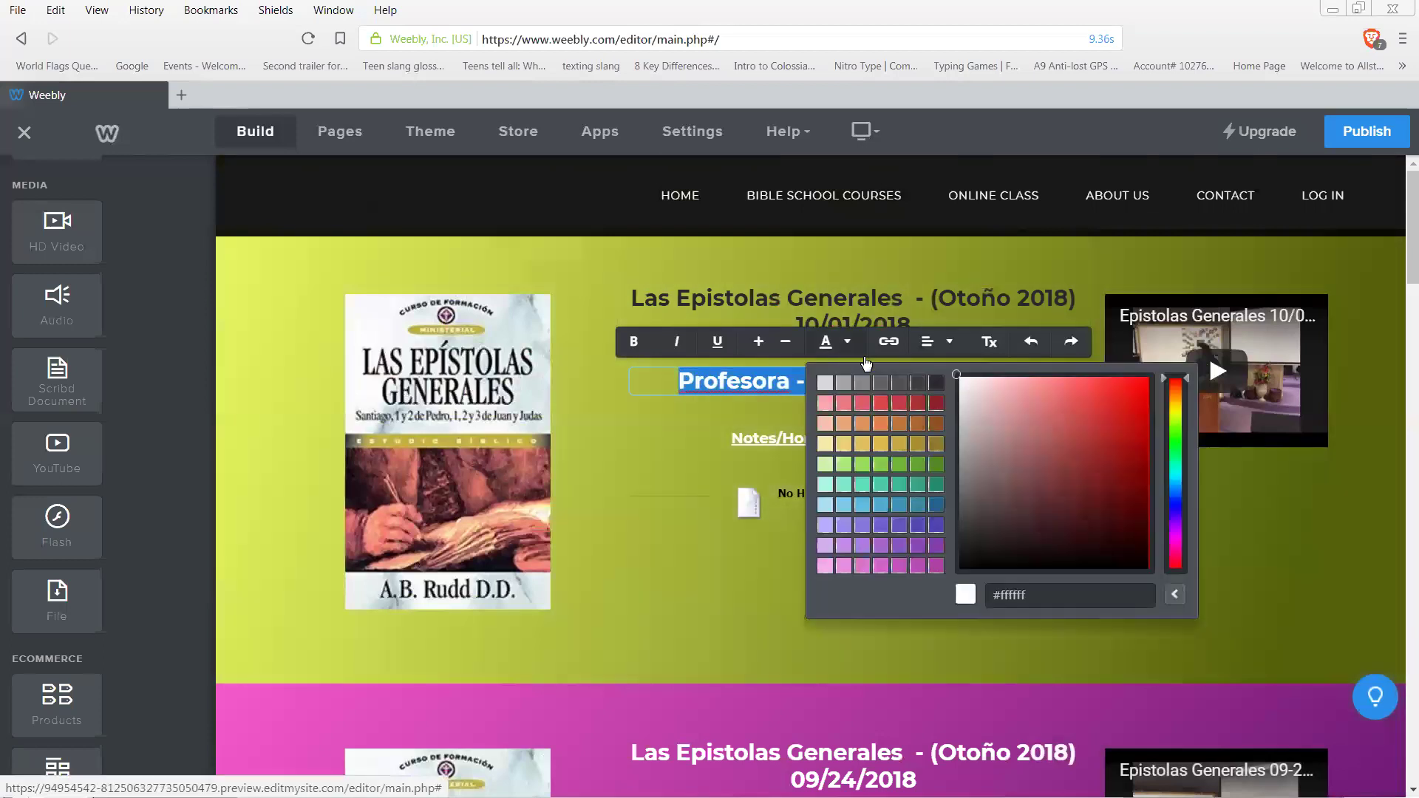
click(937, 383)
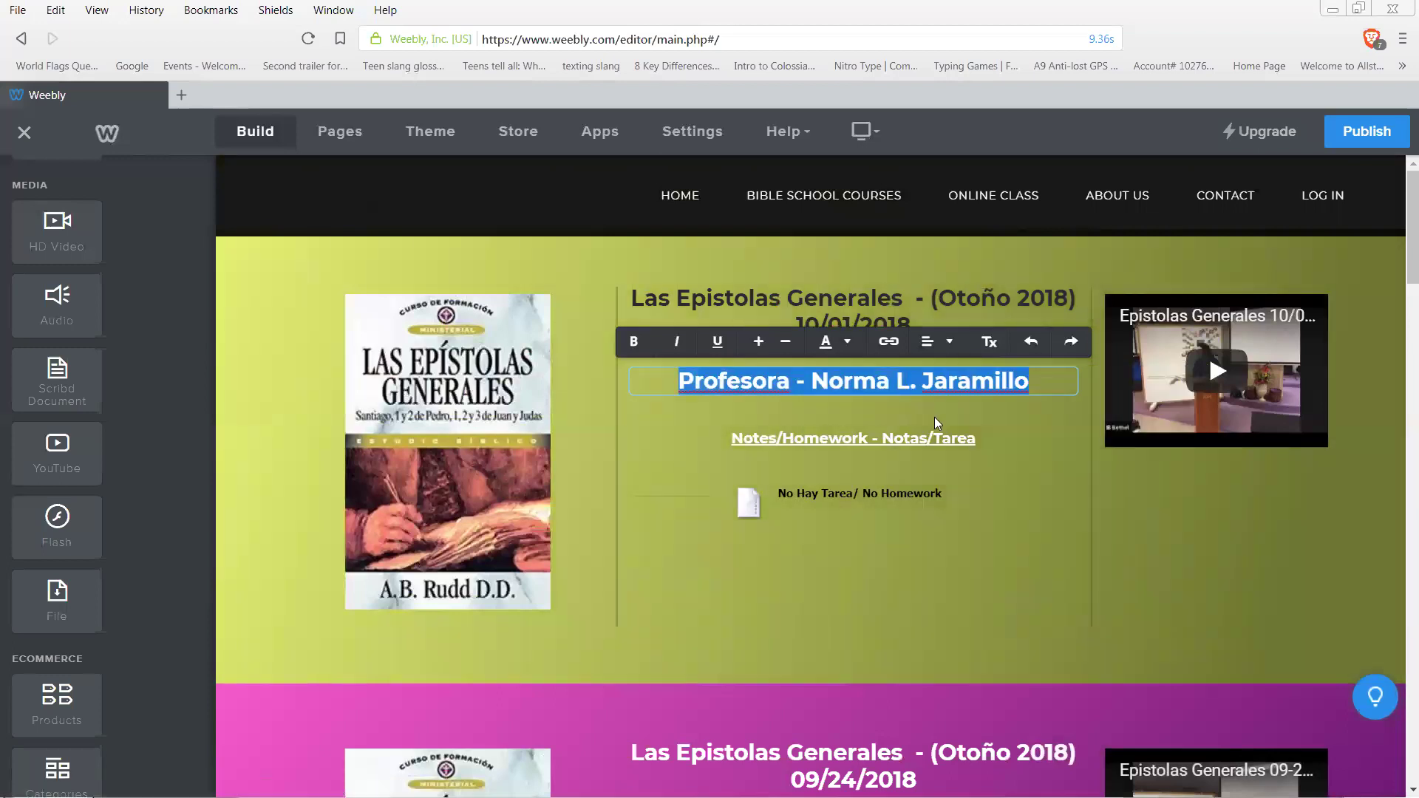
click(934, 417)
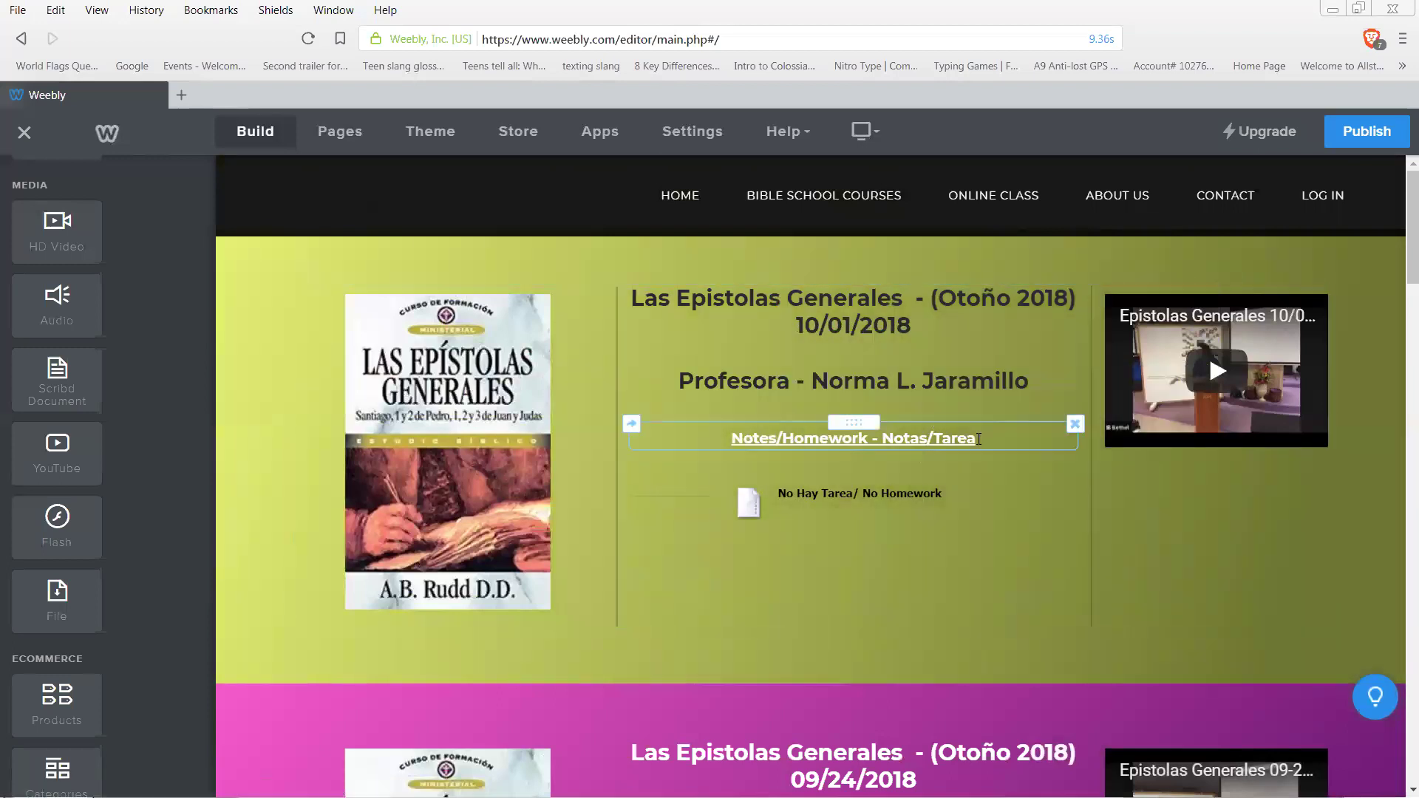
Change the text colour of the "Notes/Homework - Notas/Tarea" heading in the 10/01/2018 section to the darkest grey swatch
drag(976, 441, 729, 438)
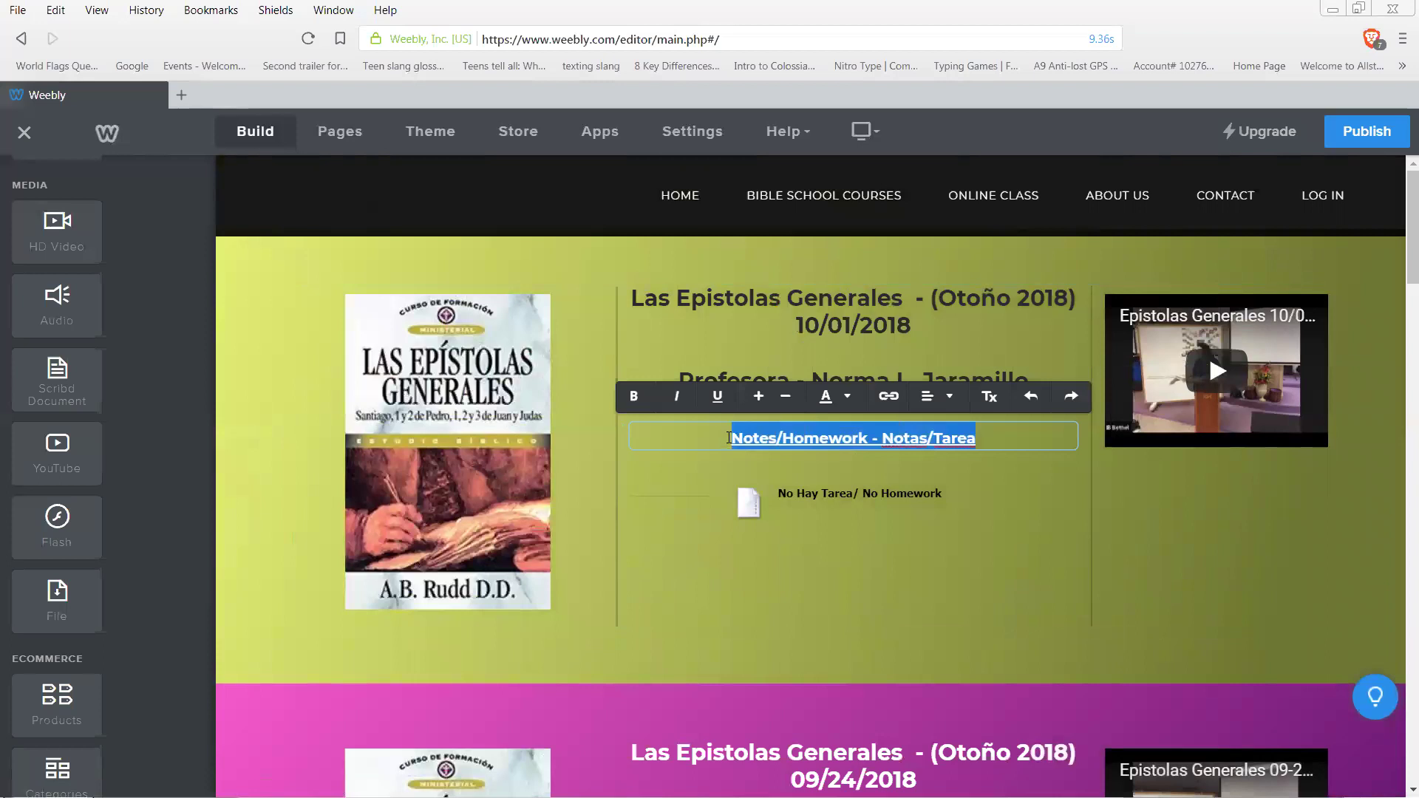
click(848, 398)
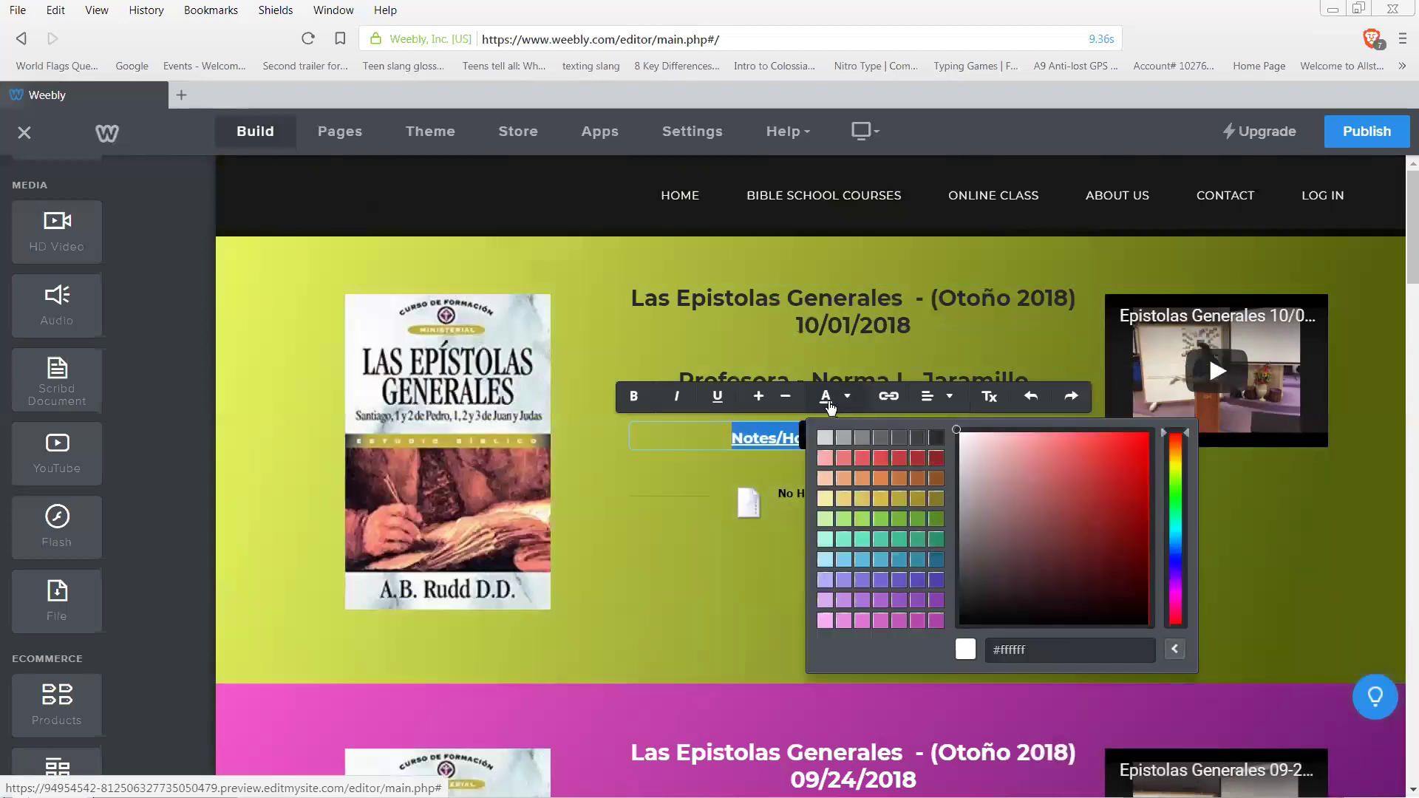
click(937, 438)
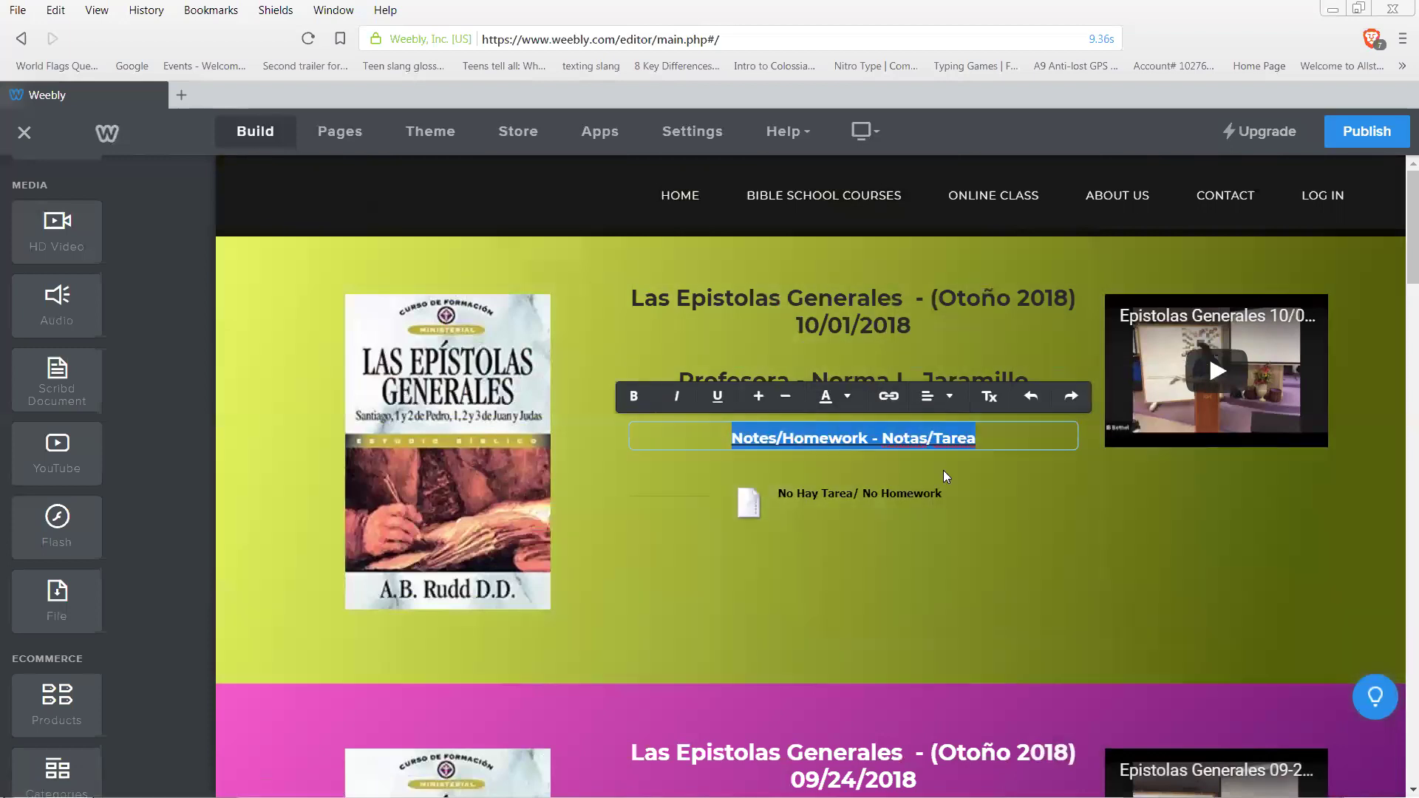
click(944, 470)
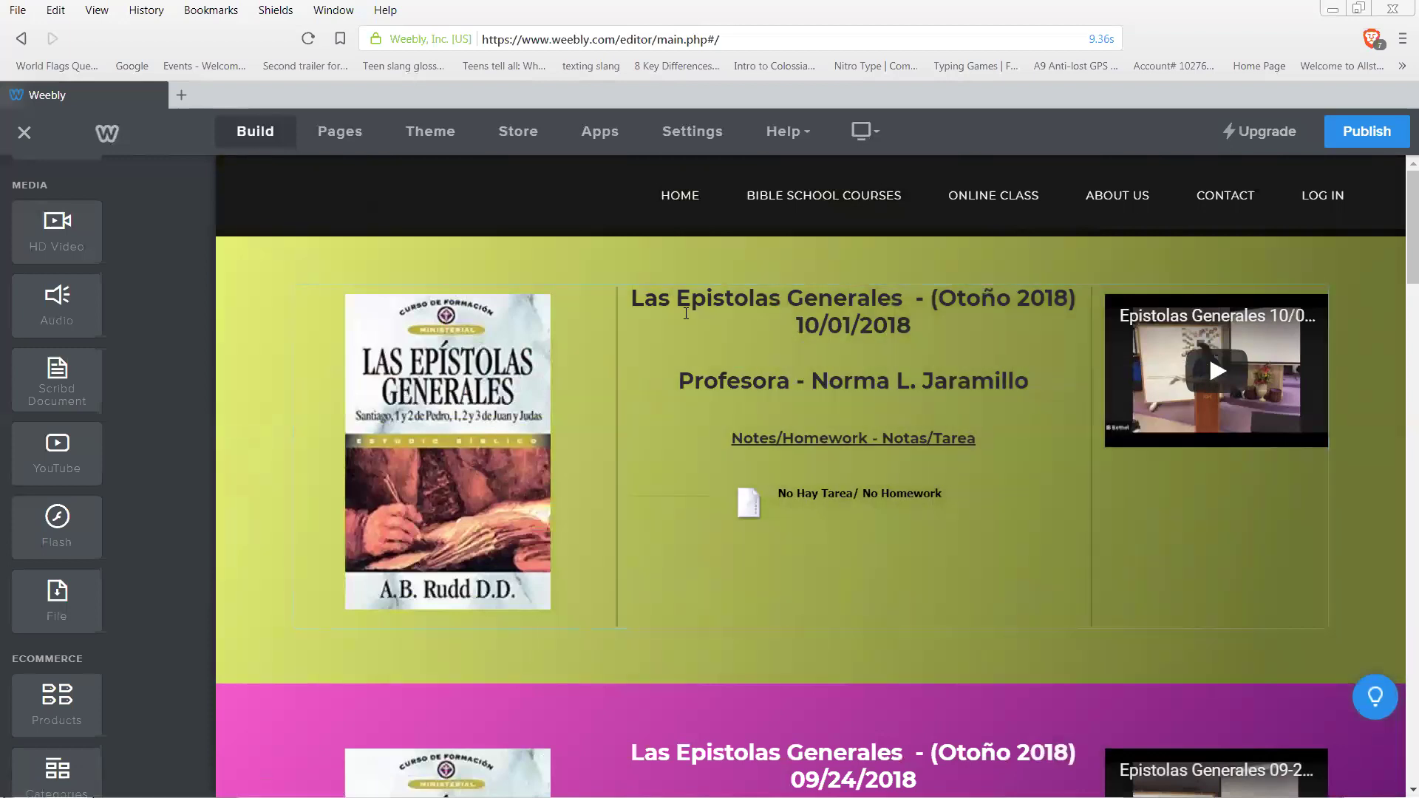
click(652, 263)
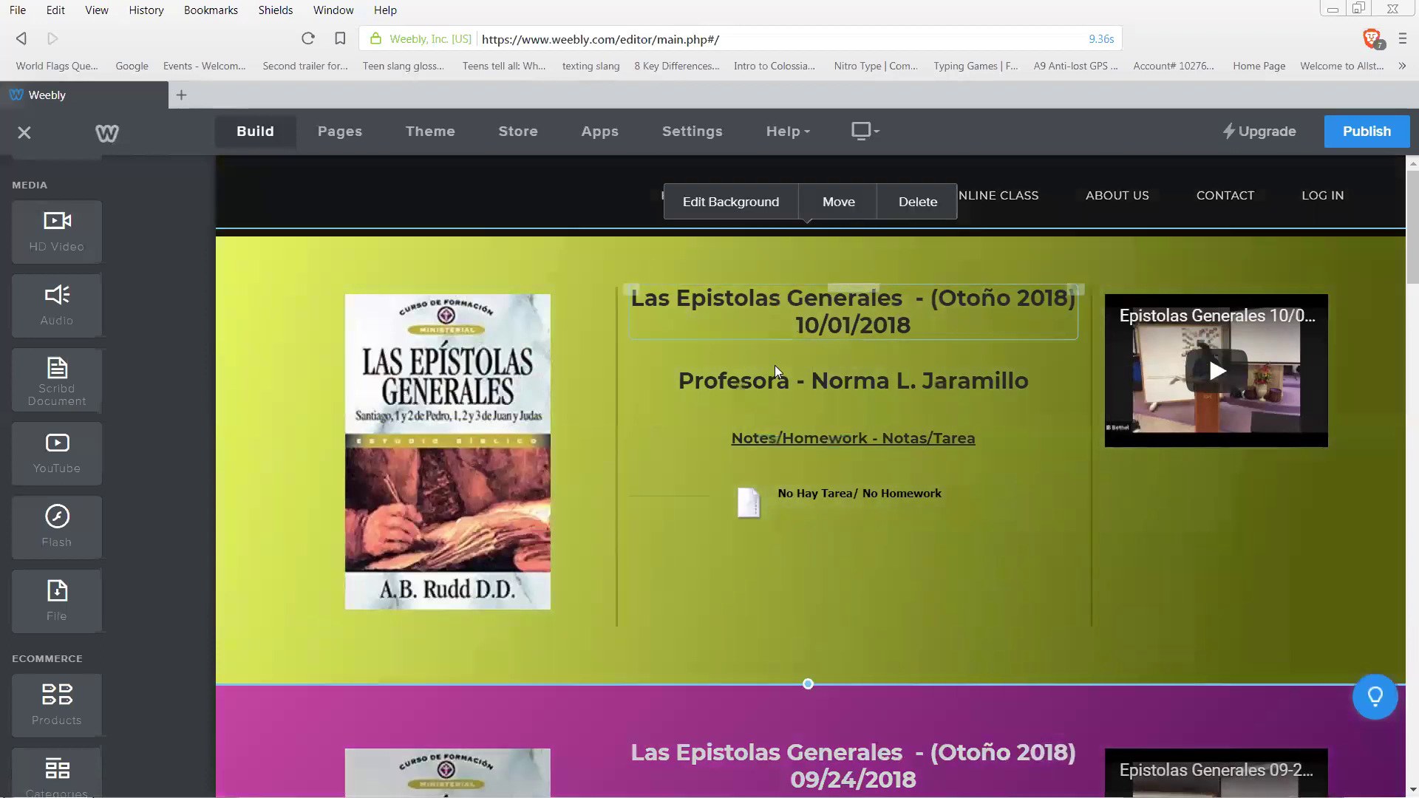